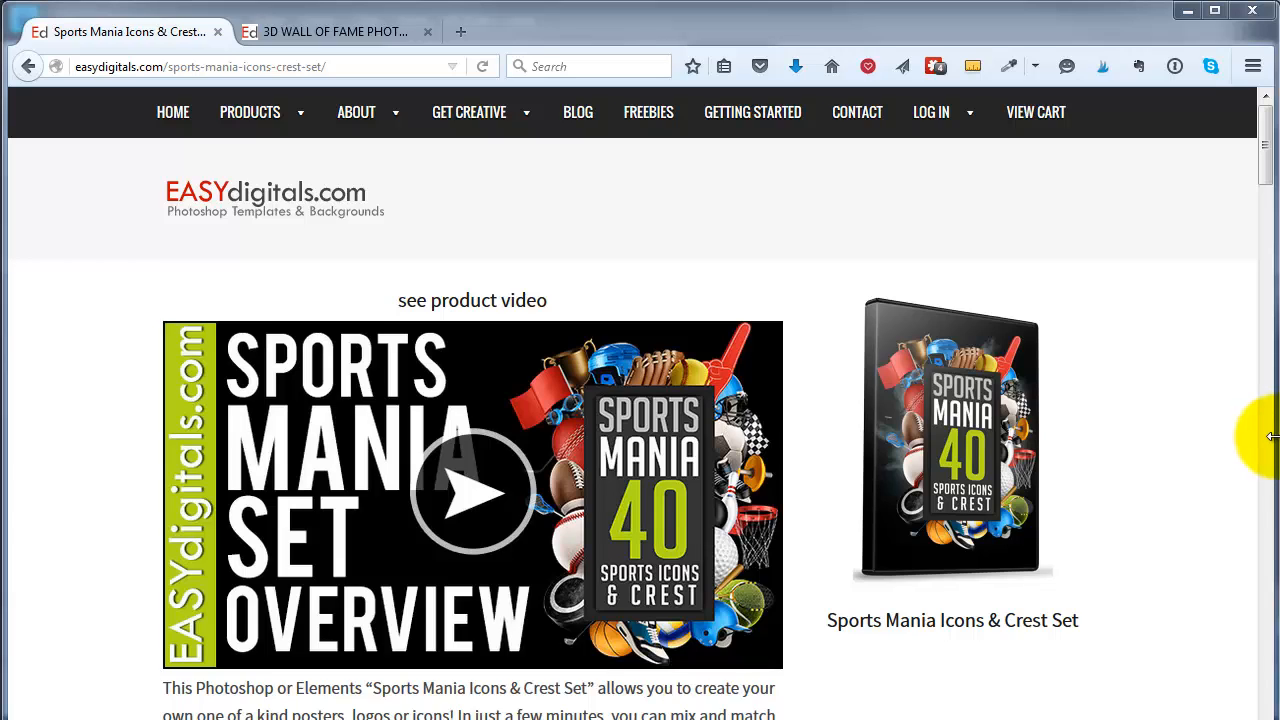
- In Firefox, go to the 3D Wall of Fame product page and browse its stadium and jersey backgrounds
click(395, 30)
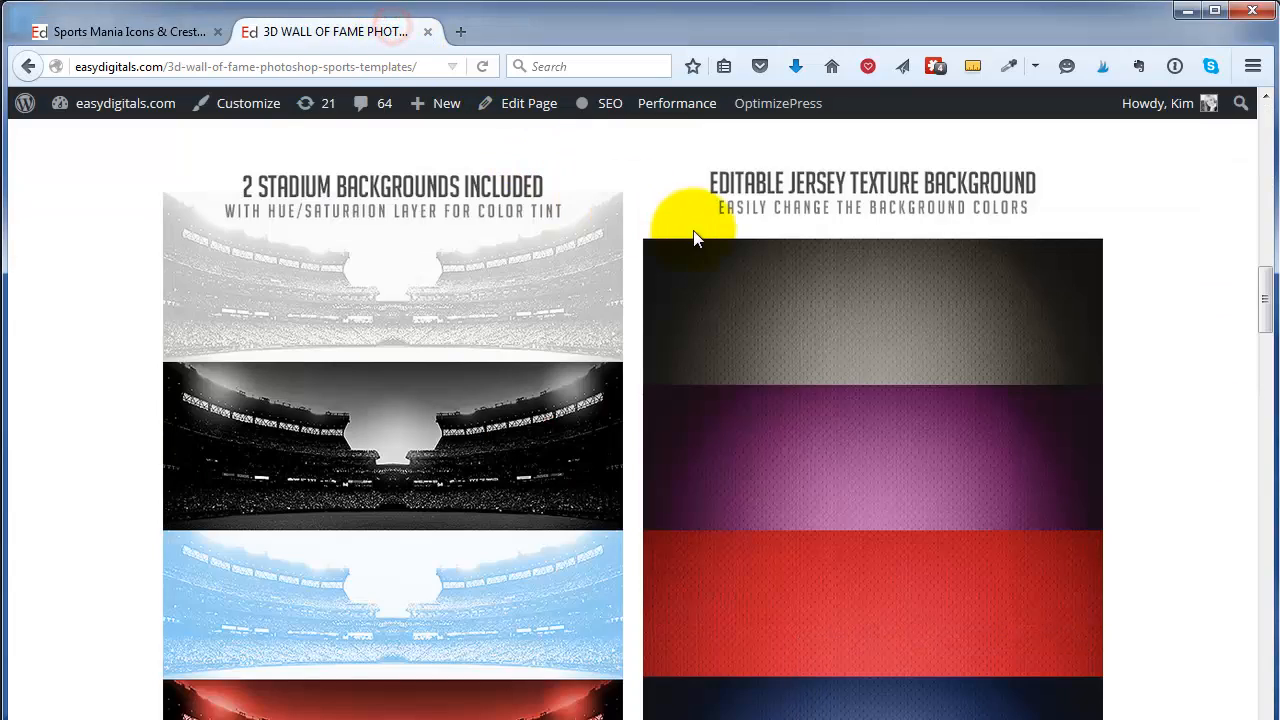
scroll(863, 375, up, 10)
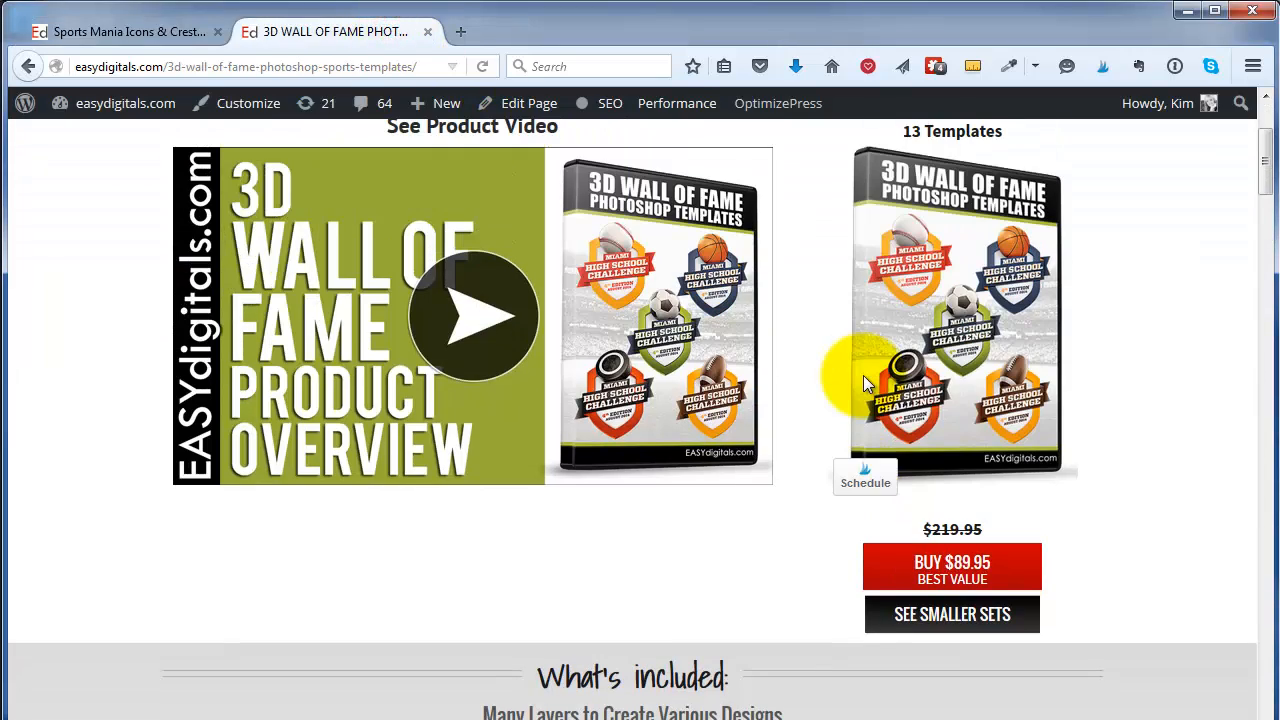
scroll(863, 375, down, 10)
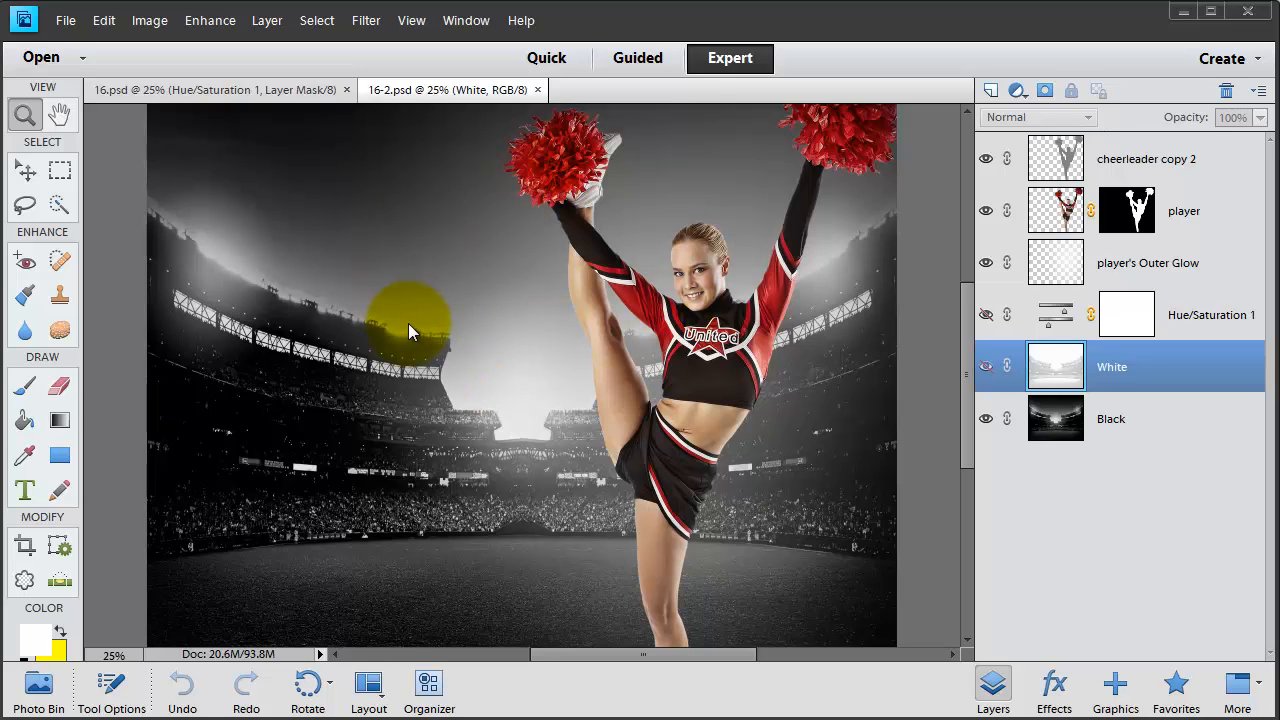
- Close the 16.psd example, keeping 16-2.psd open, and start File > Open
click(200, 87)
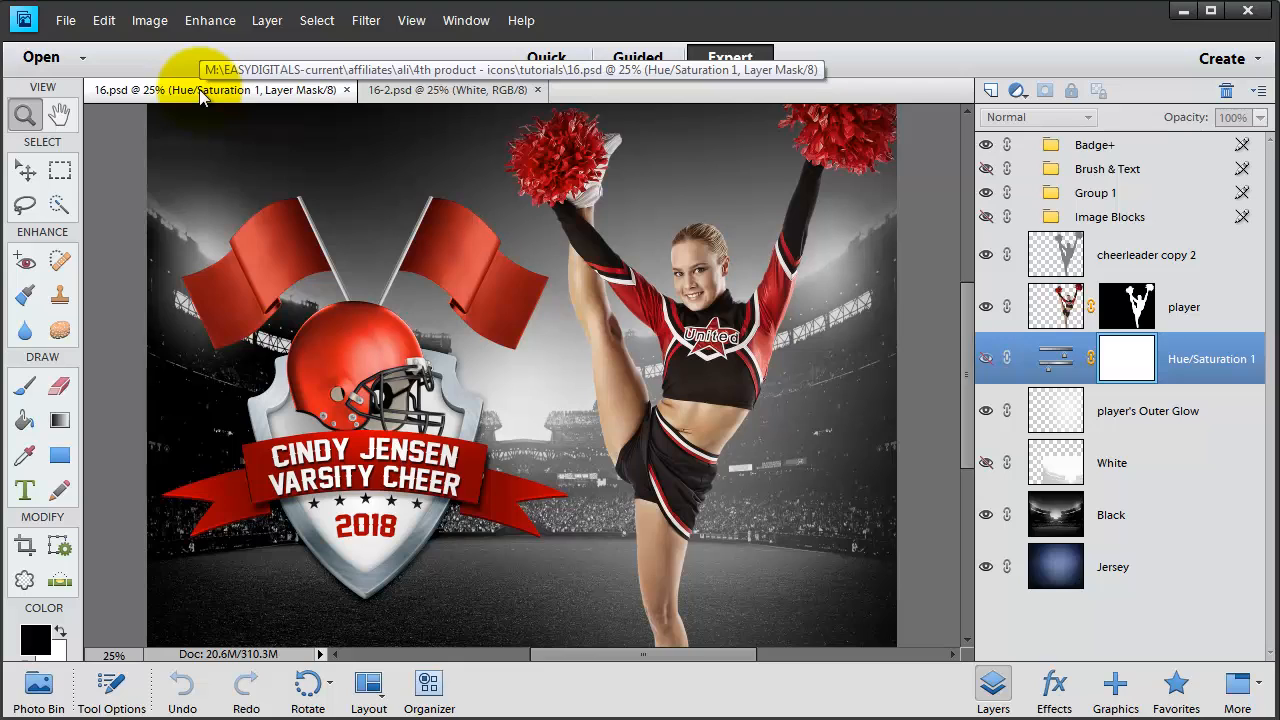
click(347, 90)
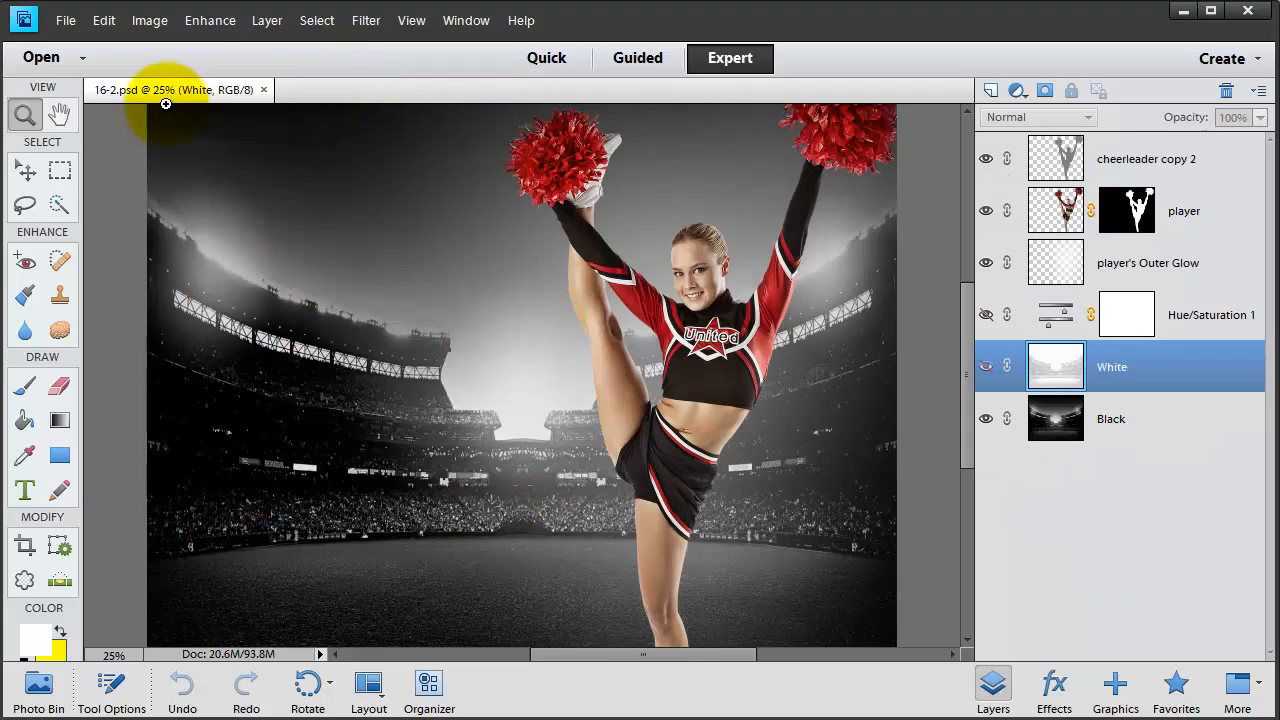
click(63, 22)
click(100, 76)
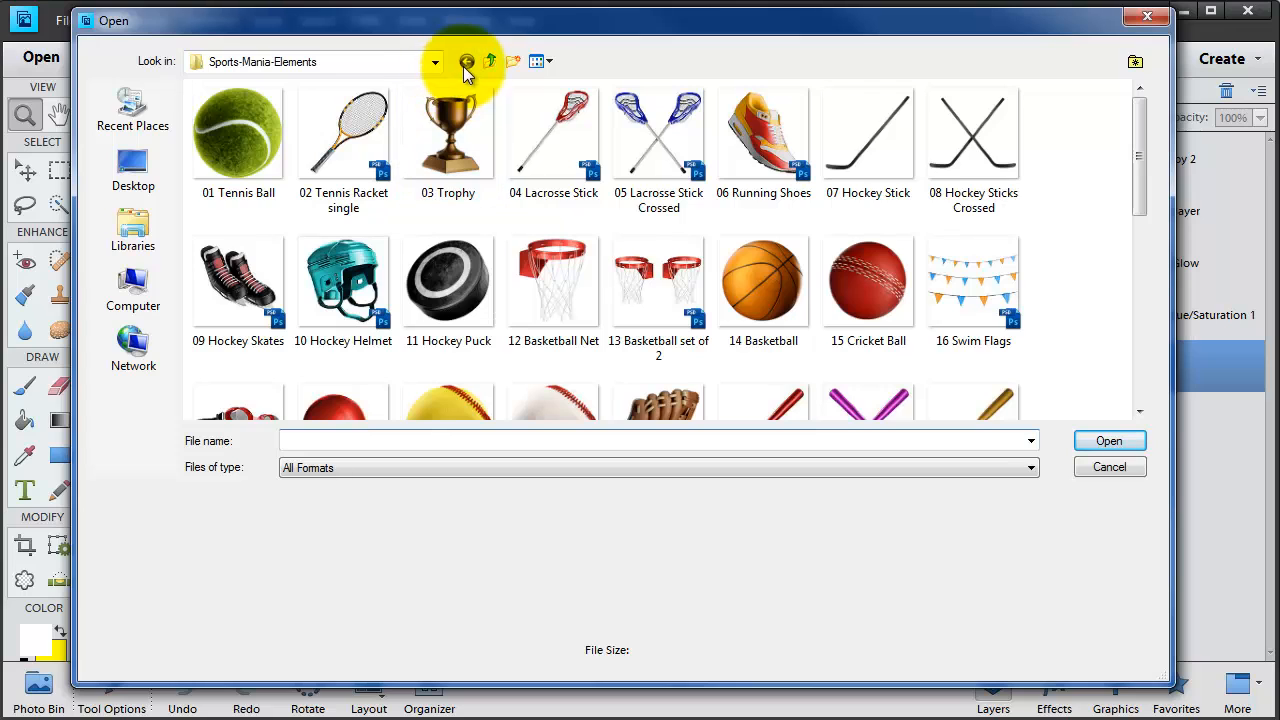
- Scroll the Sports-Mania-Elements folder to the bottom and open CREST.psd
drag(1143, 122, 1130, 172)
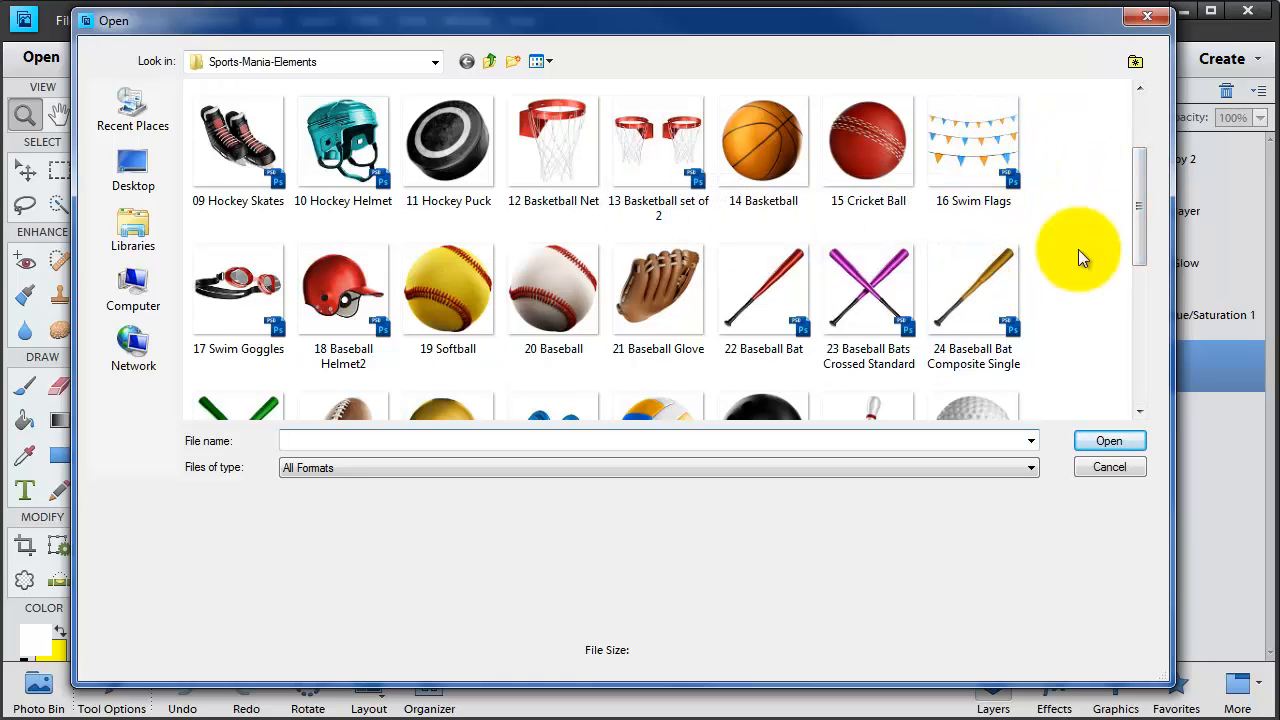
drag(1135, 223, 1126, 383)
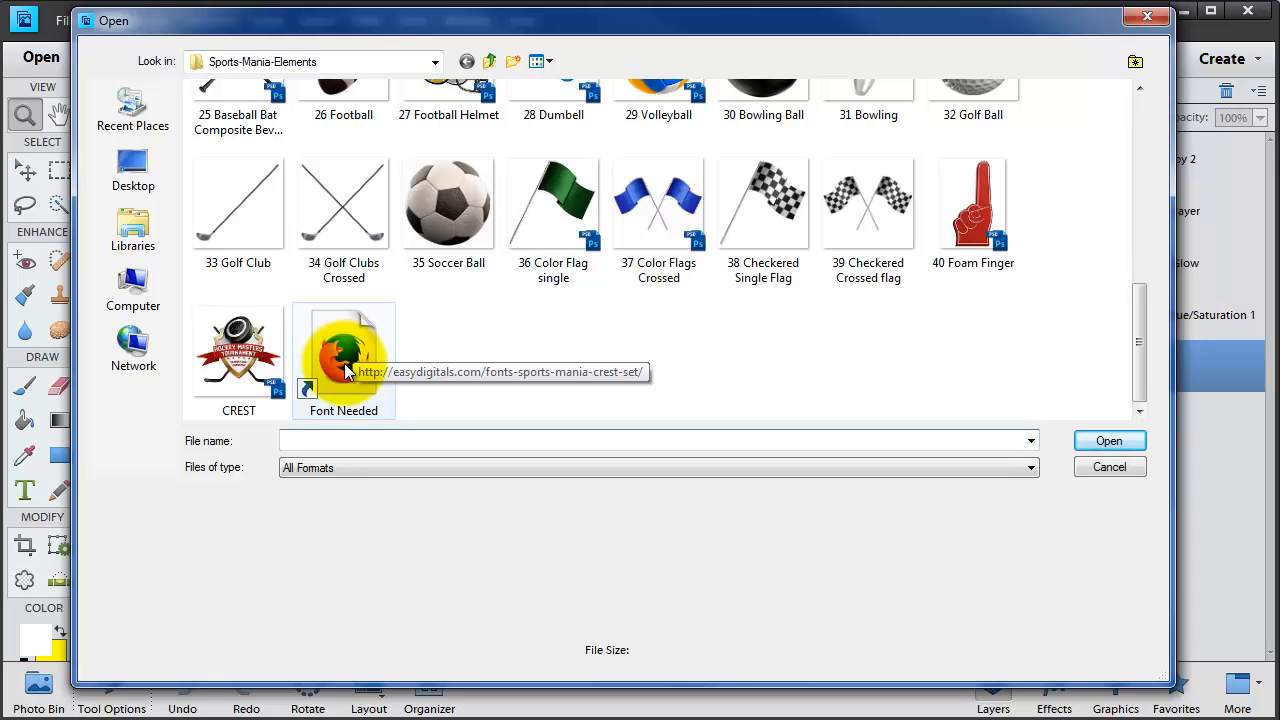
click(239, 352)
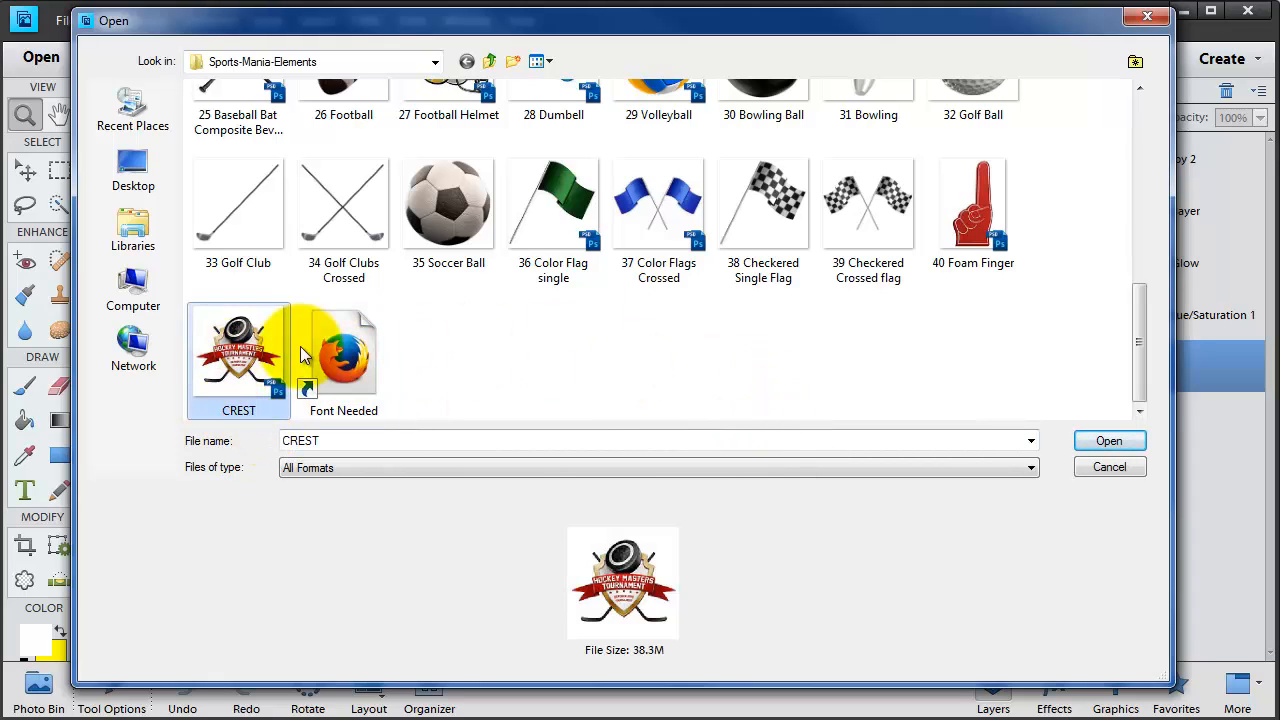
click(1107, 443)
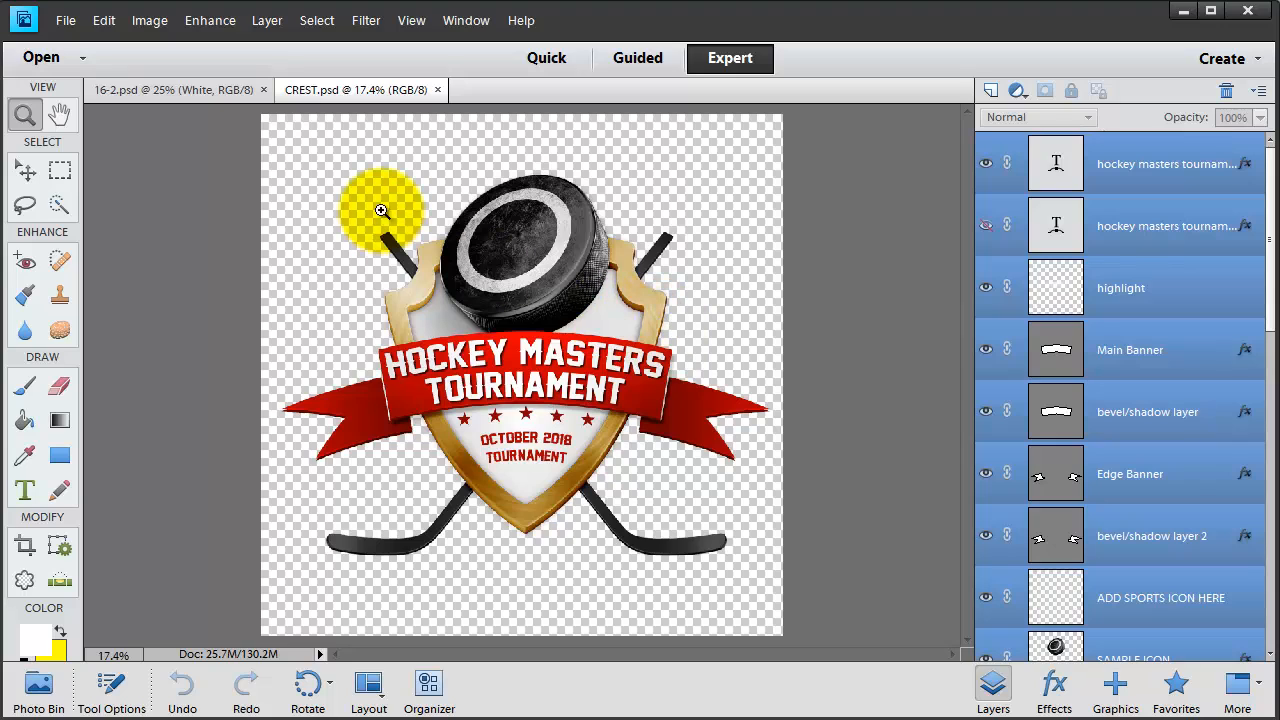
- Duplicate the crest layers from the top layer down to SAMPLE ICON into 16-2.psd, then view that poster
click(1171, 174)
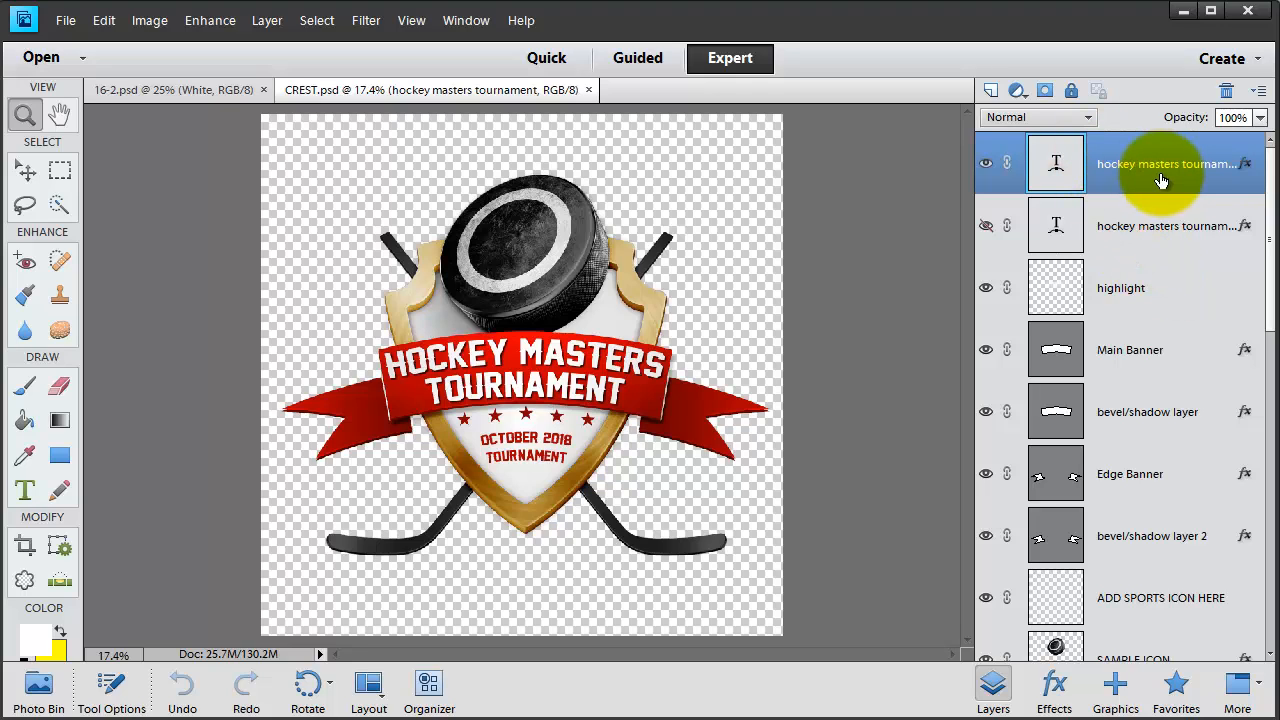
scroll(1171, 451, down, 10)
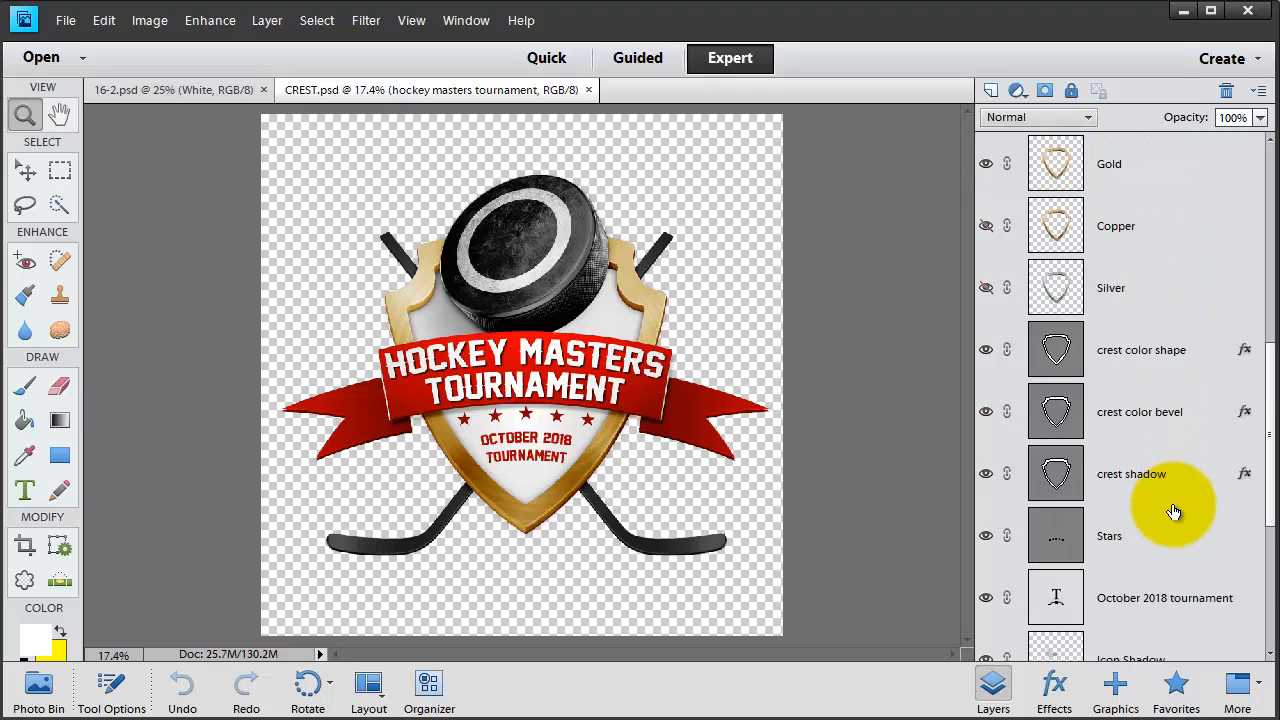
shift+click(1145, 575)
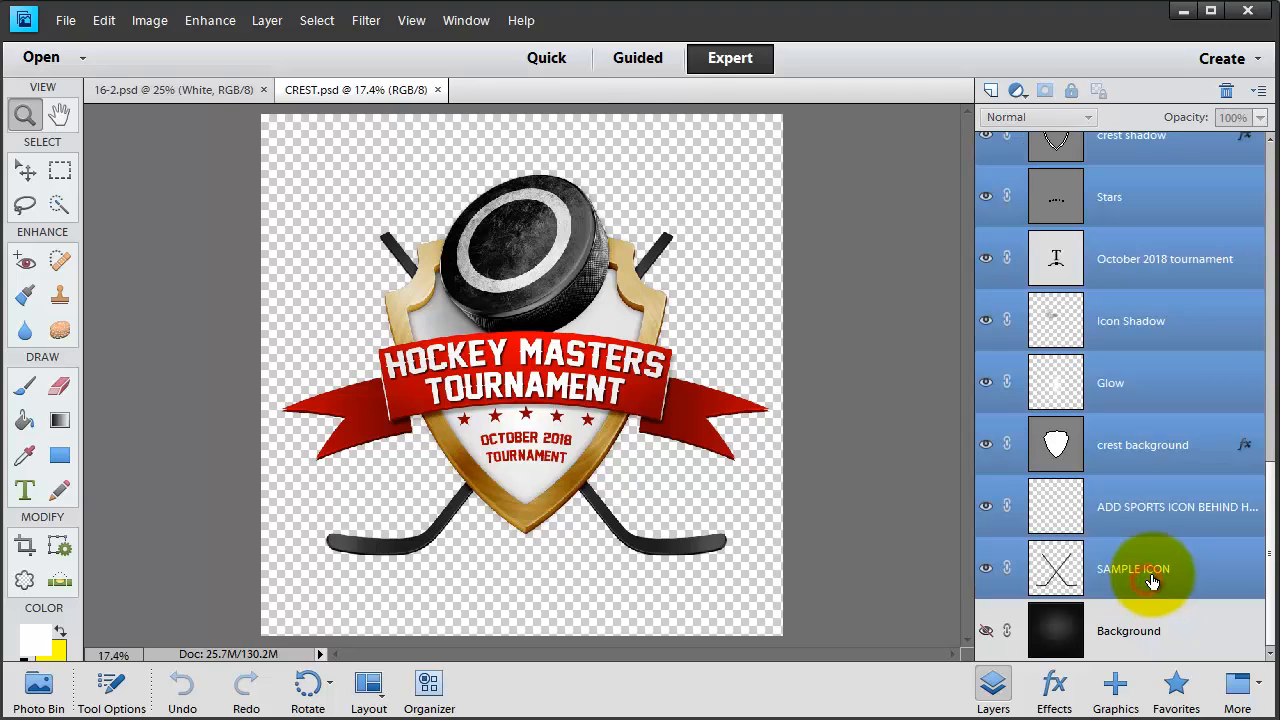
right_click(1155, 566)
click(1186, 234)
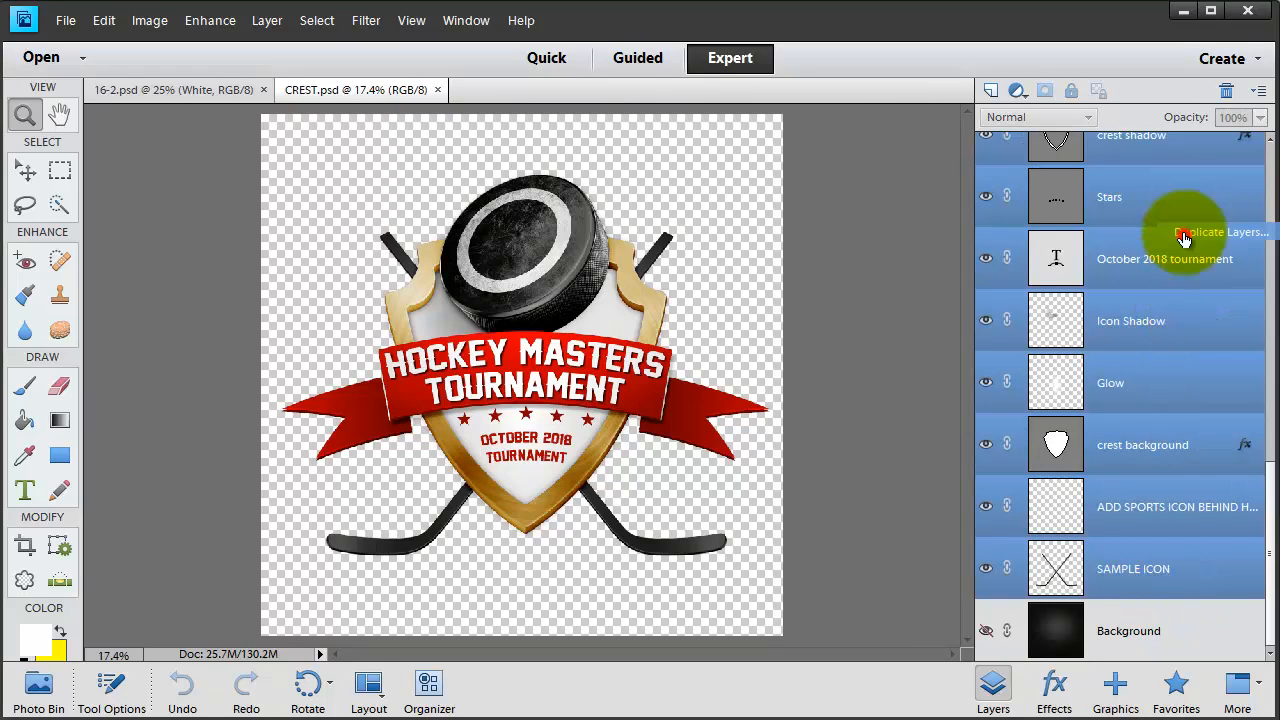
click(815, 230)
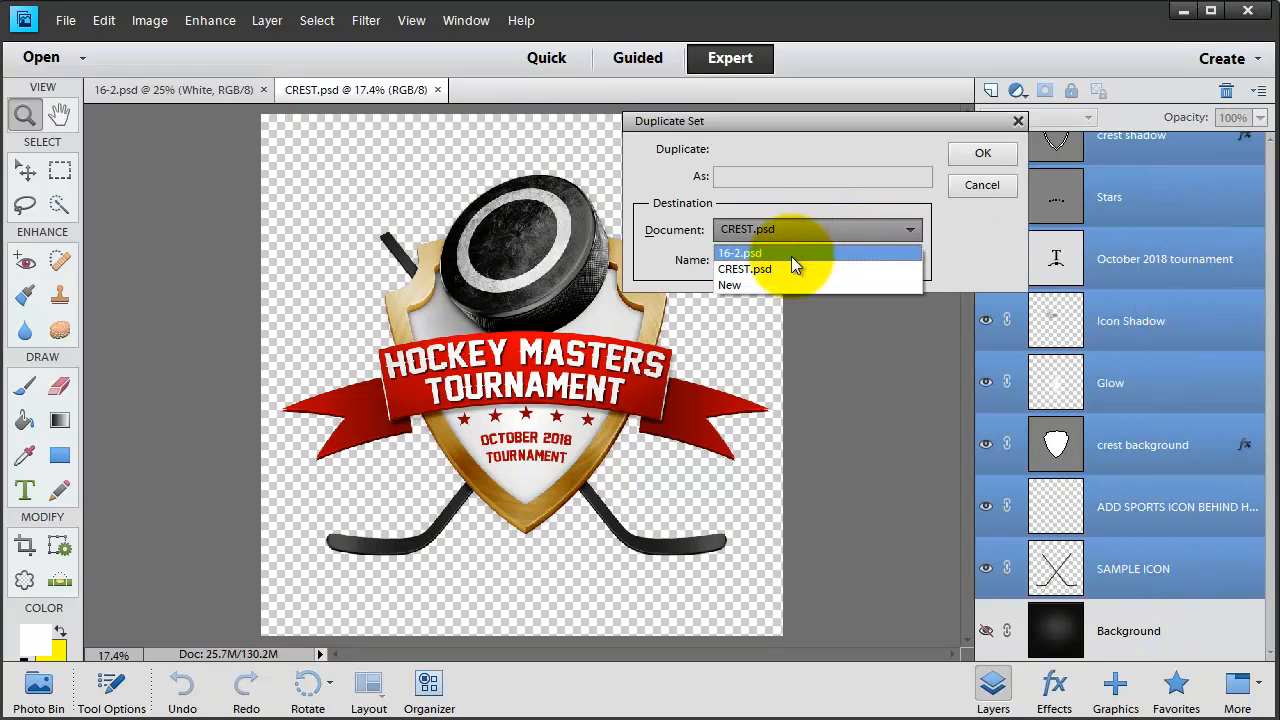
click(790, 256)
click(965, 155)
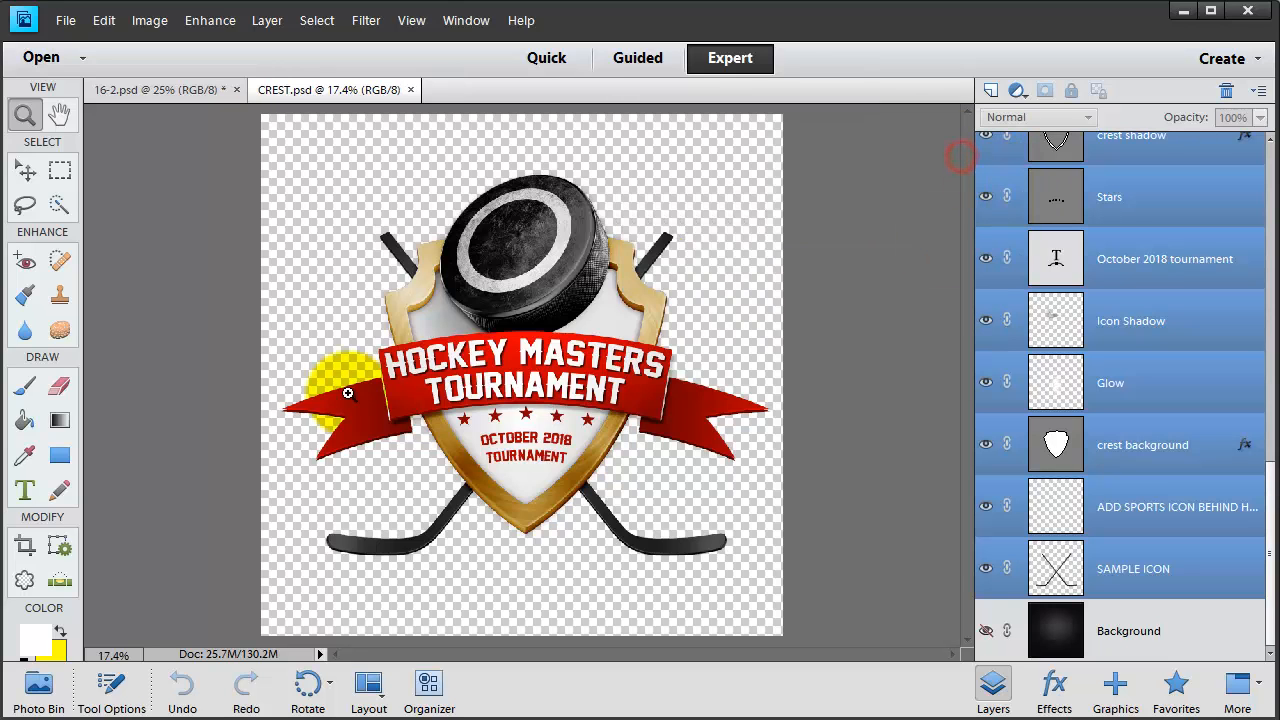
click(182, 94)
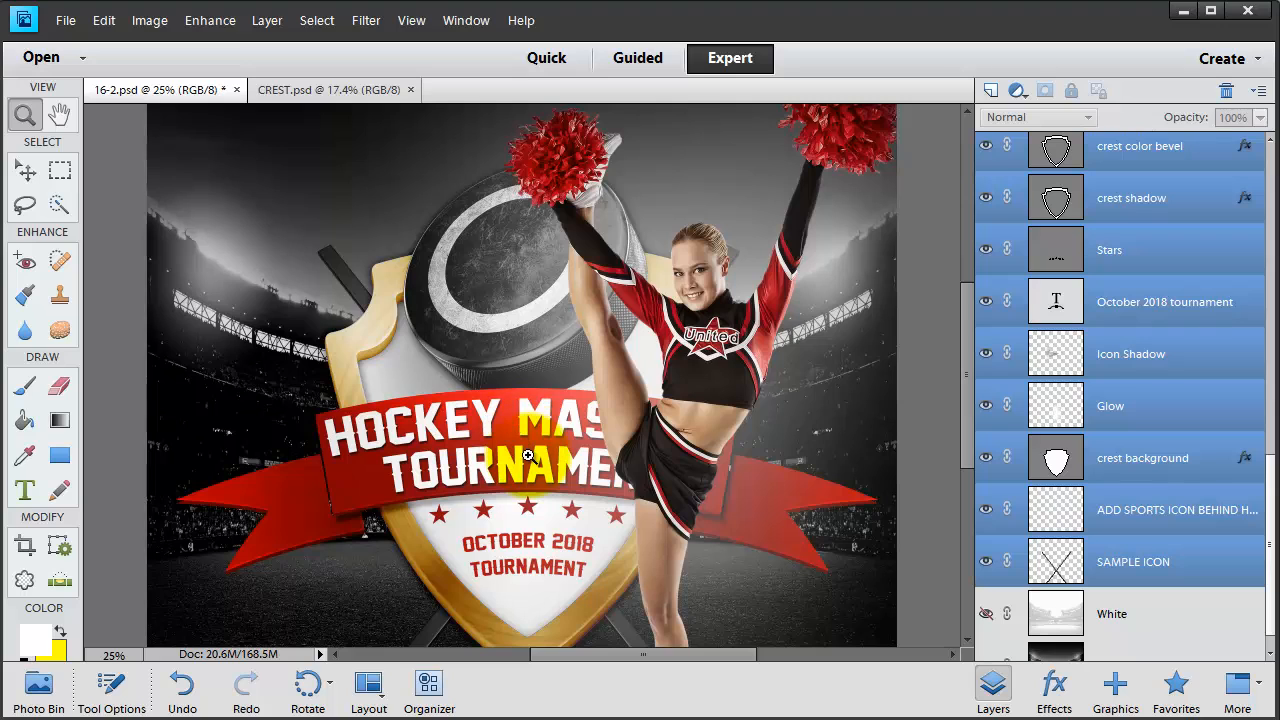
- Scale the crest to about 56.48%, place it left of the cheerleader, and fit the enlarged poster view
scroll(1122, 432, up, 2)
scroll(1122, 432, up, 10)
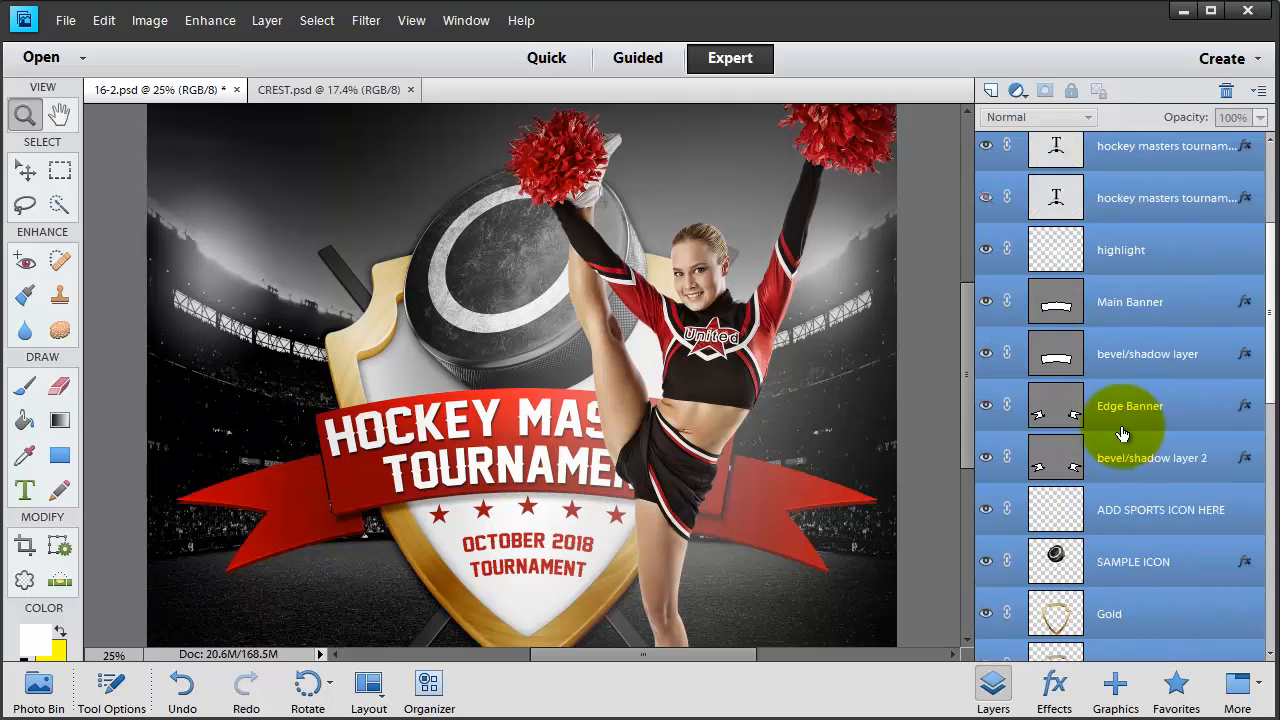
click(26, 172)
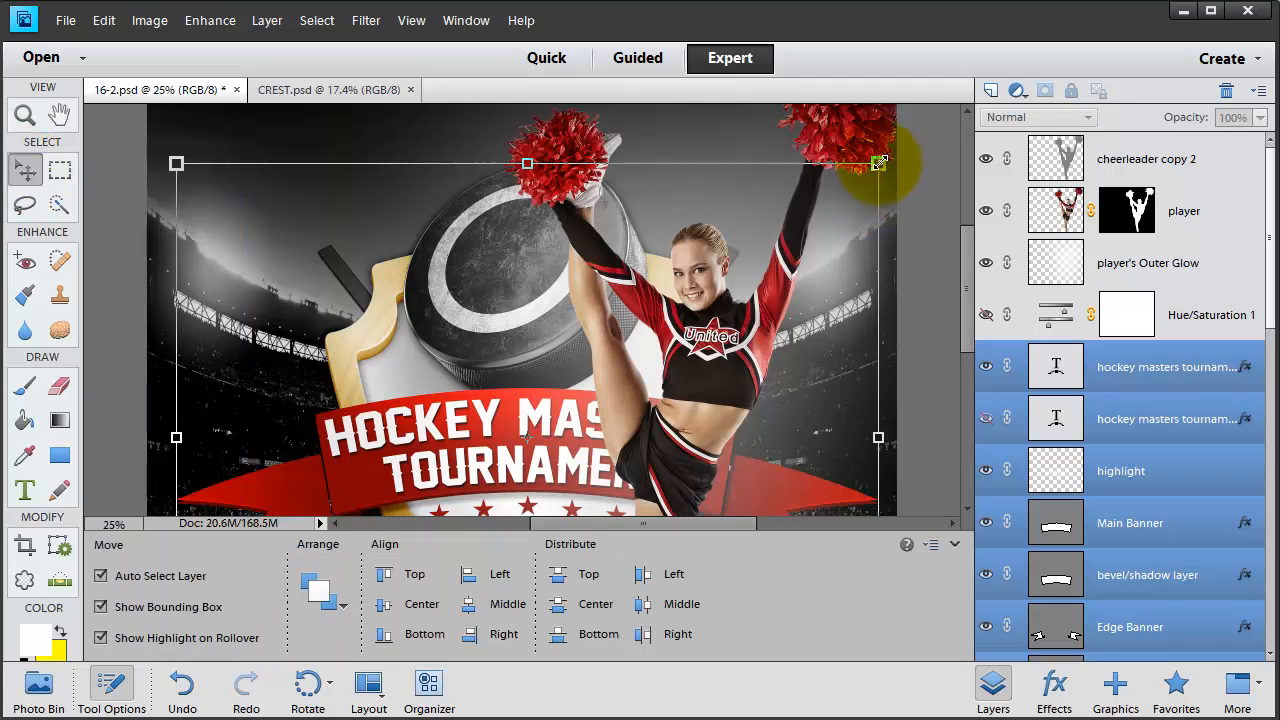
drag(878, 163, 417, 358)
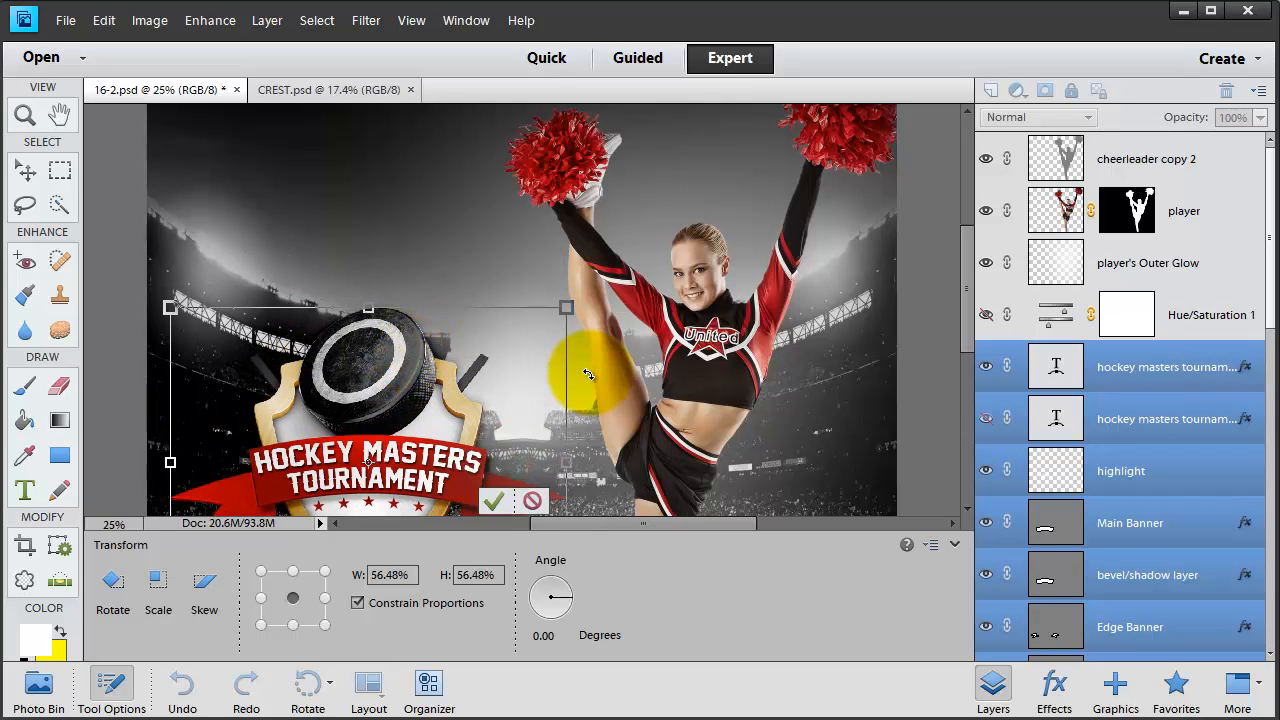
key(Return)
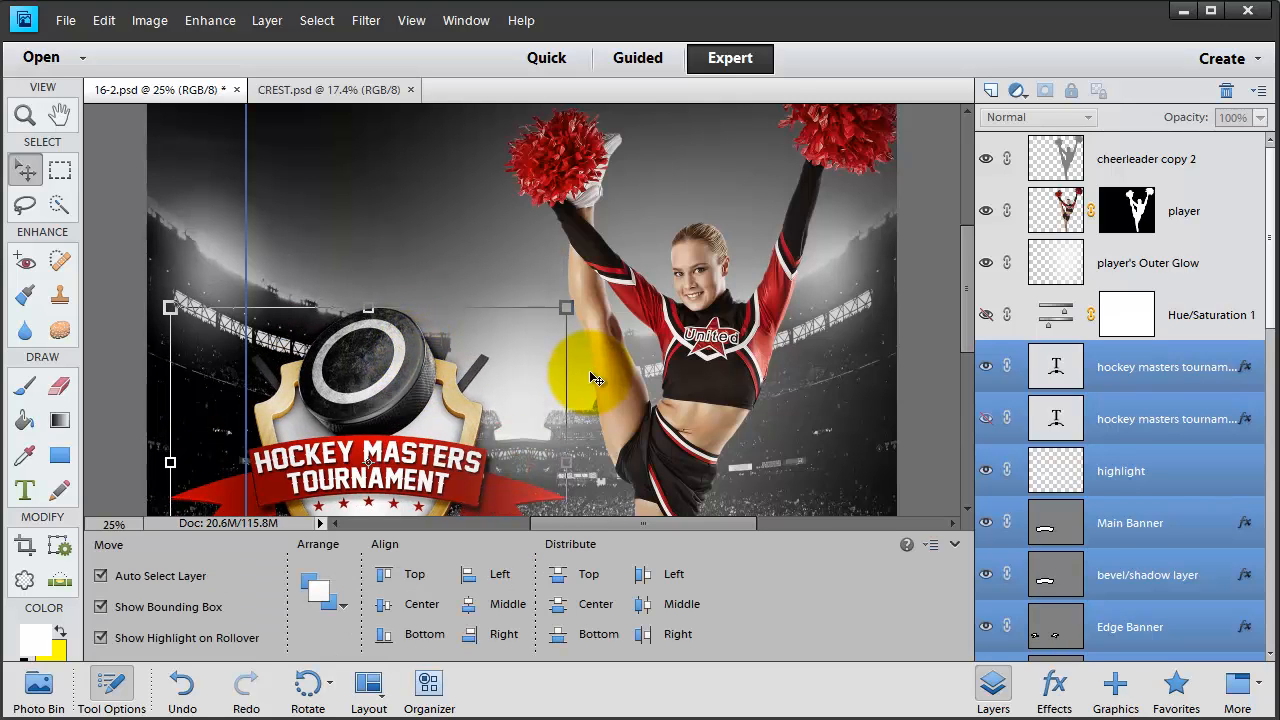
key(ctrl+0)
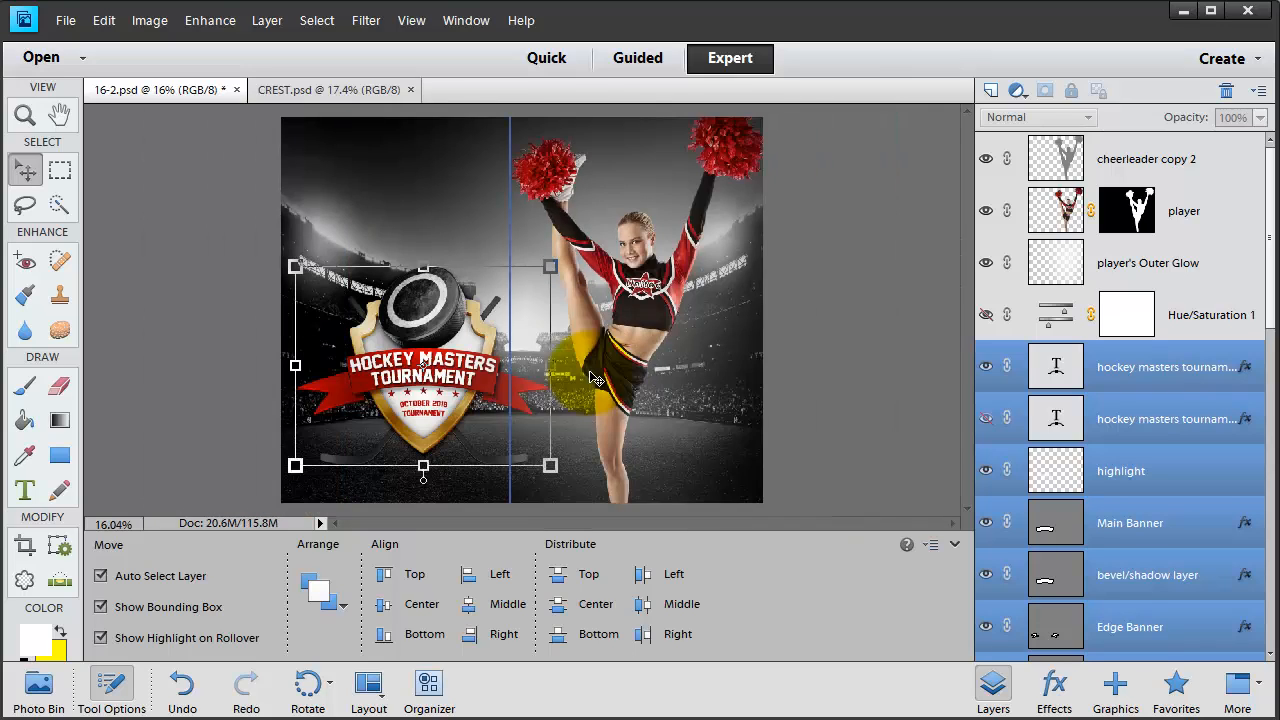
click(954, 546)
key(ctrl+0)
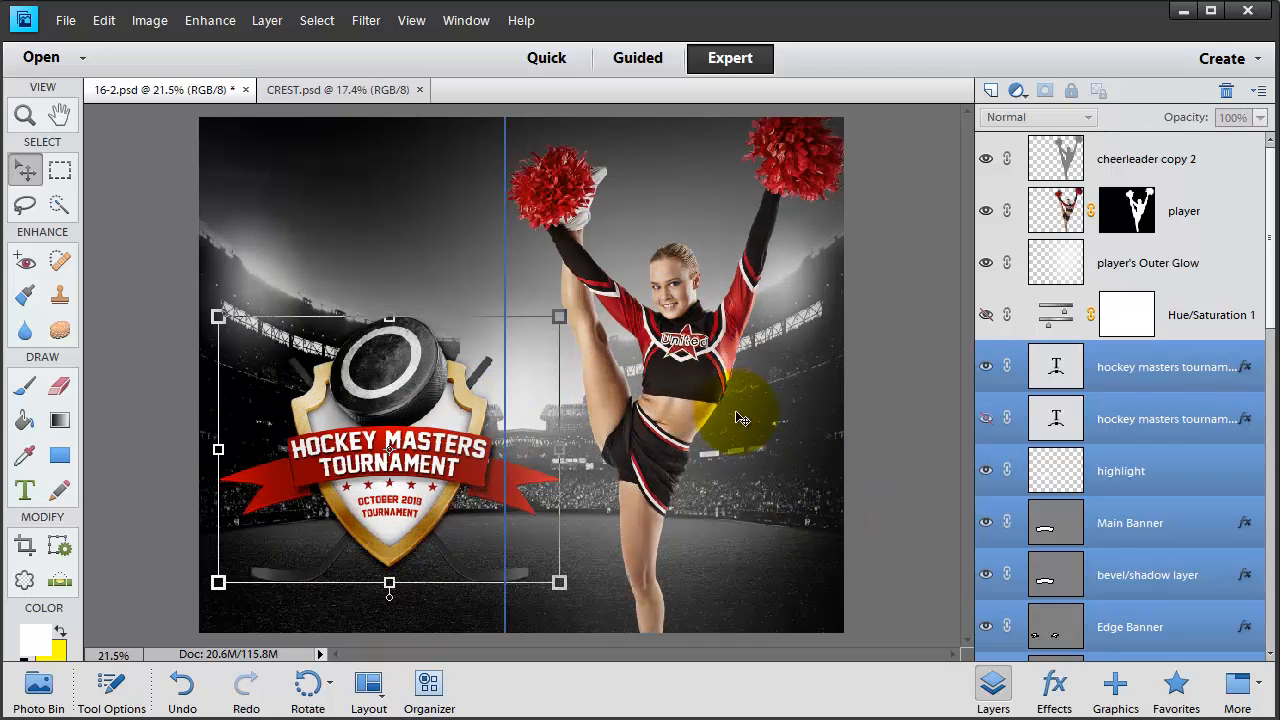
click(477, 418)
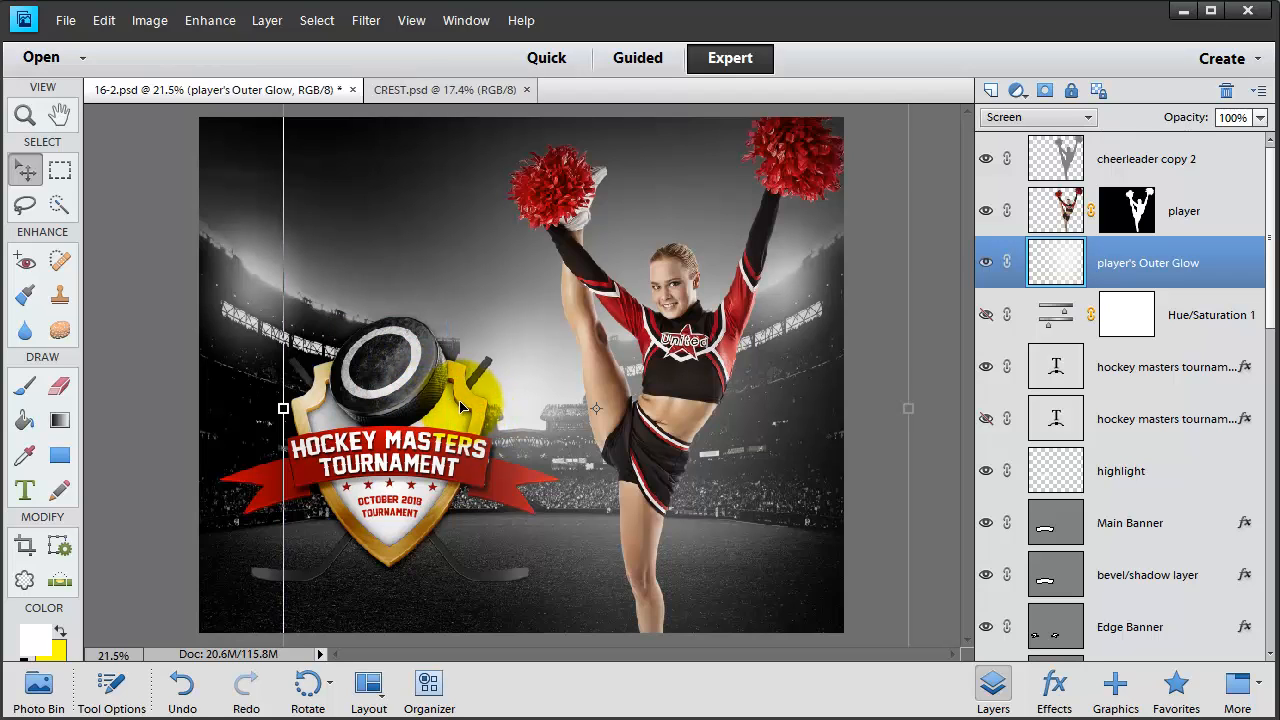
- Select the Gold crest layer and toggle the Copper and Silver layers' visibility
scroll(1237, 434, down, 5)
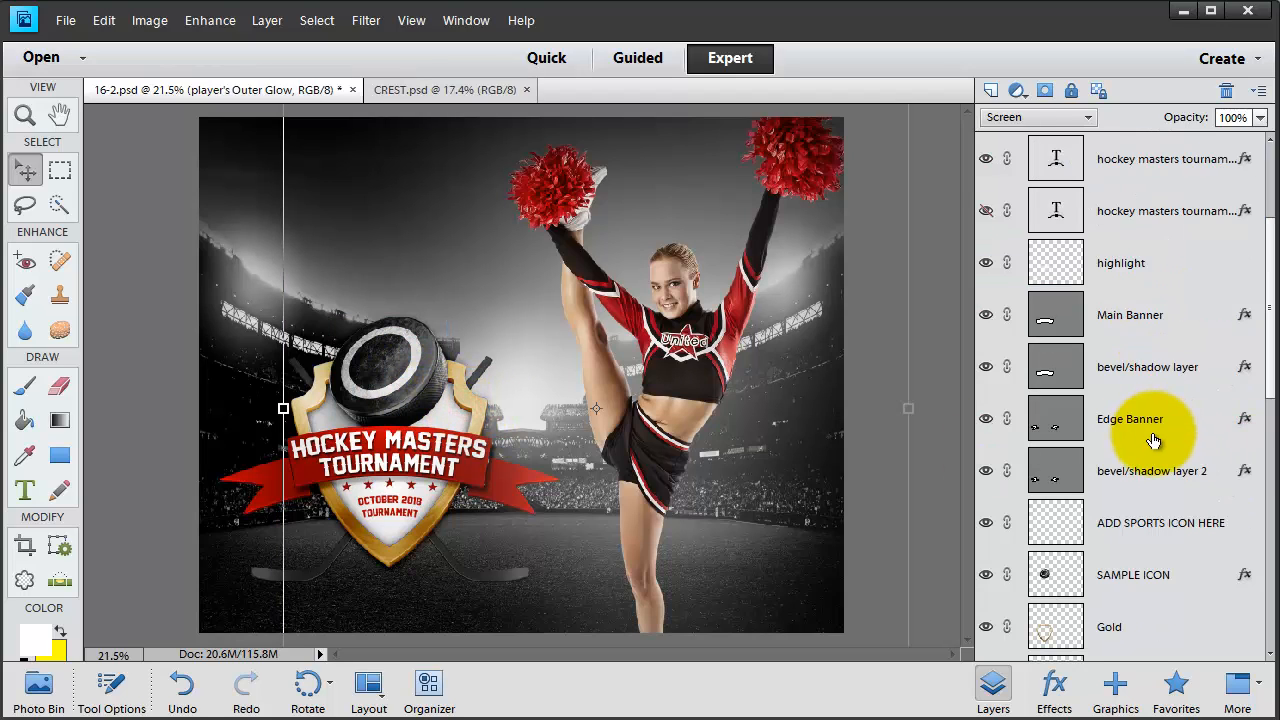
click(1150, 372)
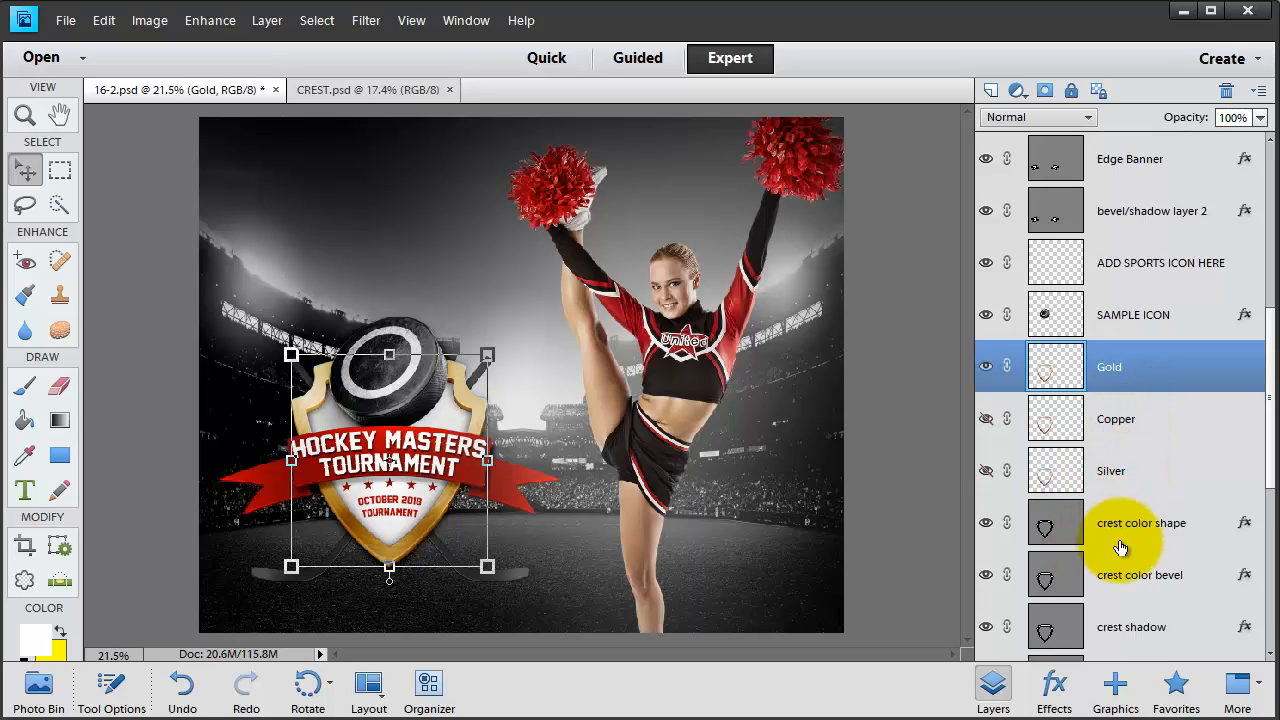
click(986, 419)
click(986, 471)
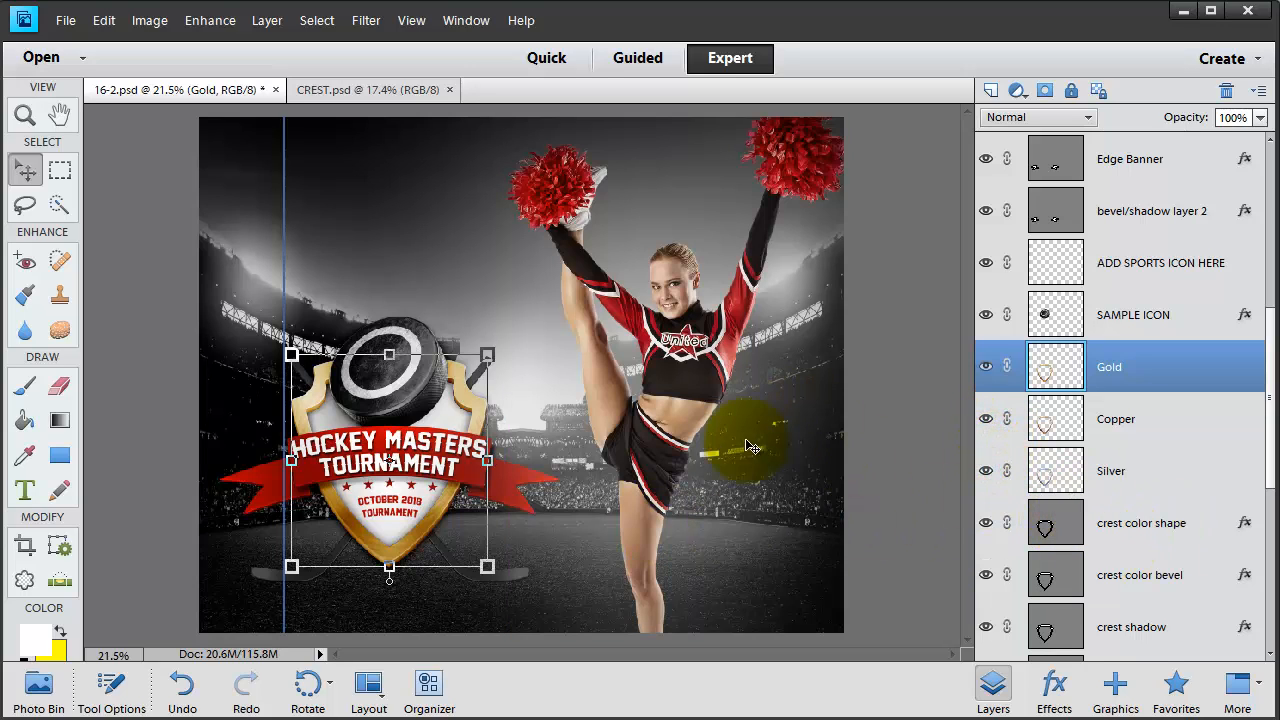
click(464, 410)
- Hide the Gold, Copper and Silver finishes and select the crest color shape layer
scroll(1142, 410, down, 3)
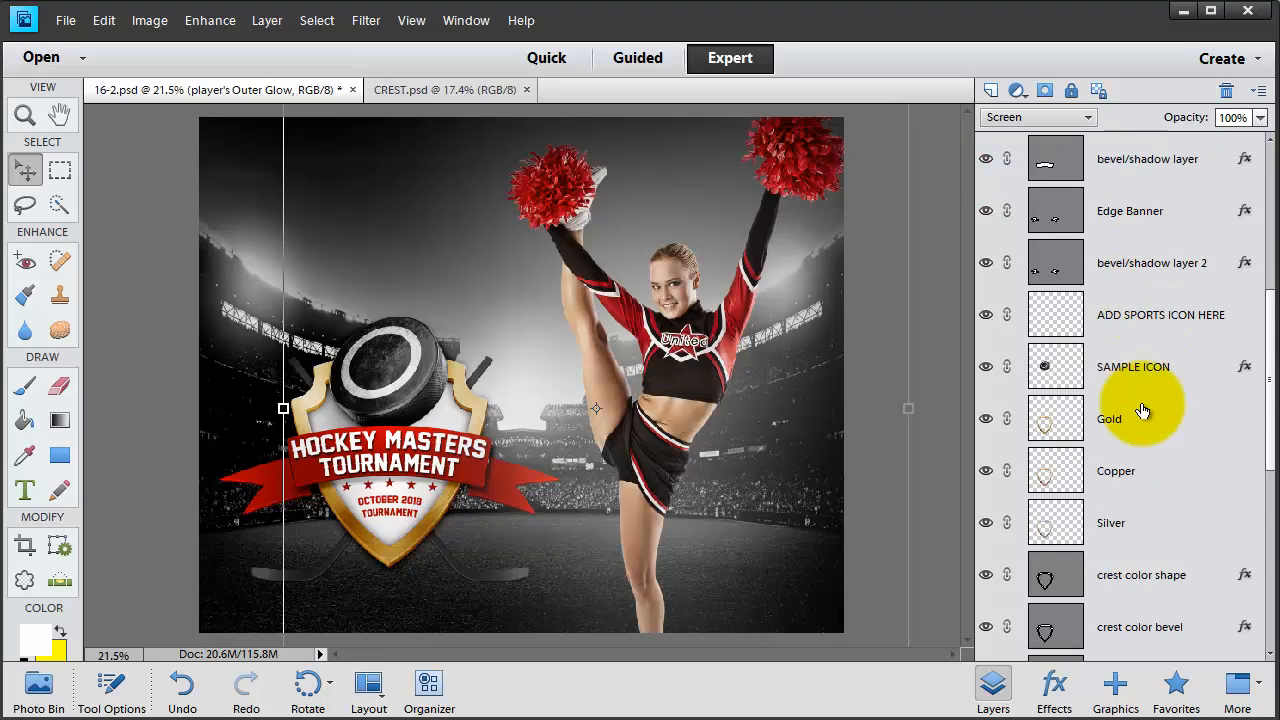
scroll(1142, 410, down, 1)
click(1131, 368)
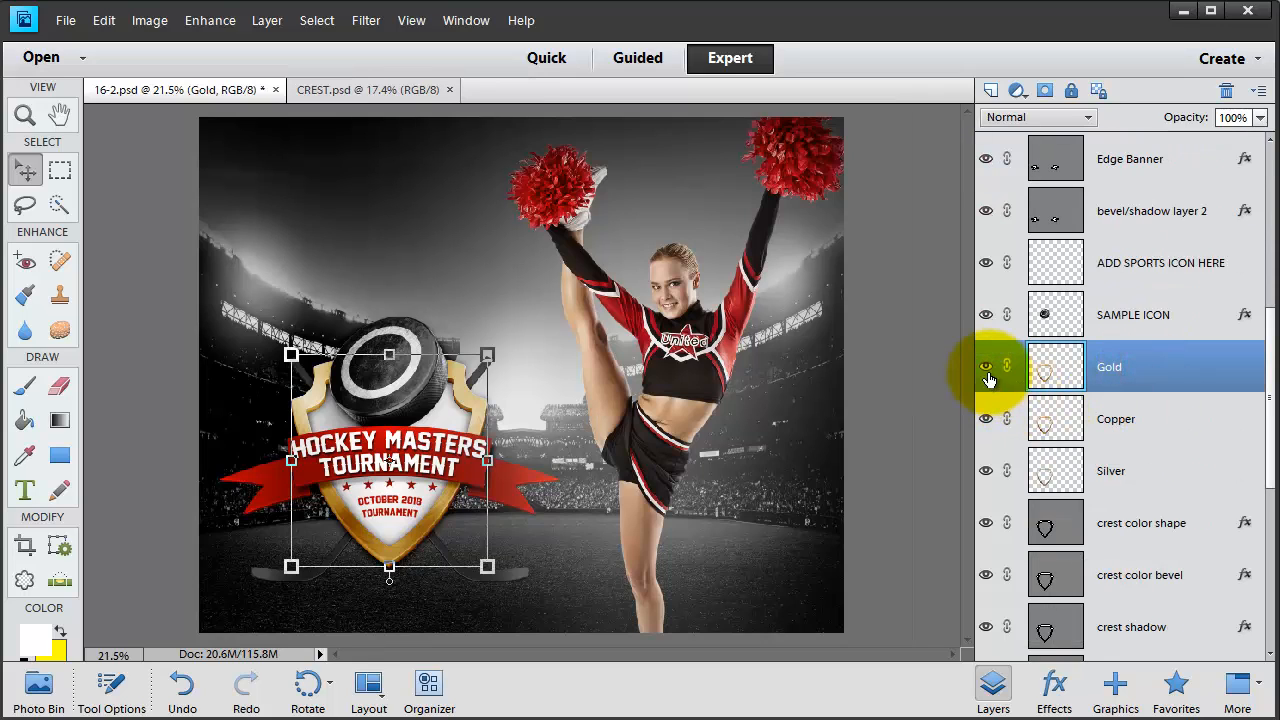
click(986, 367)
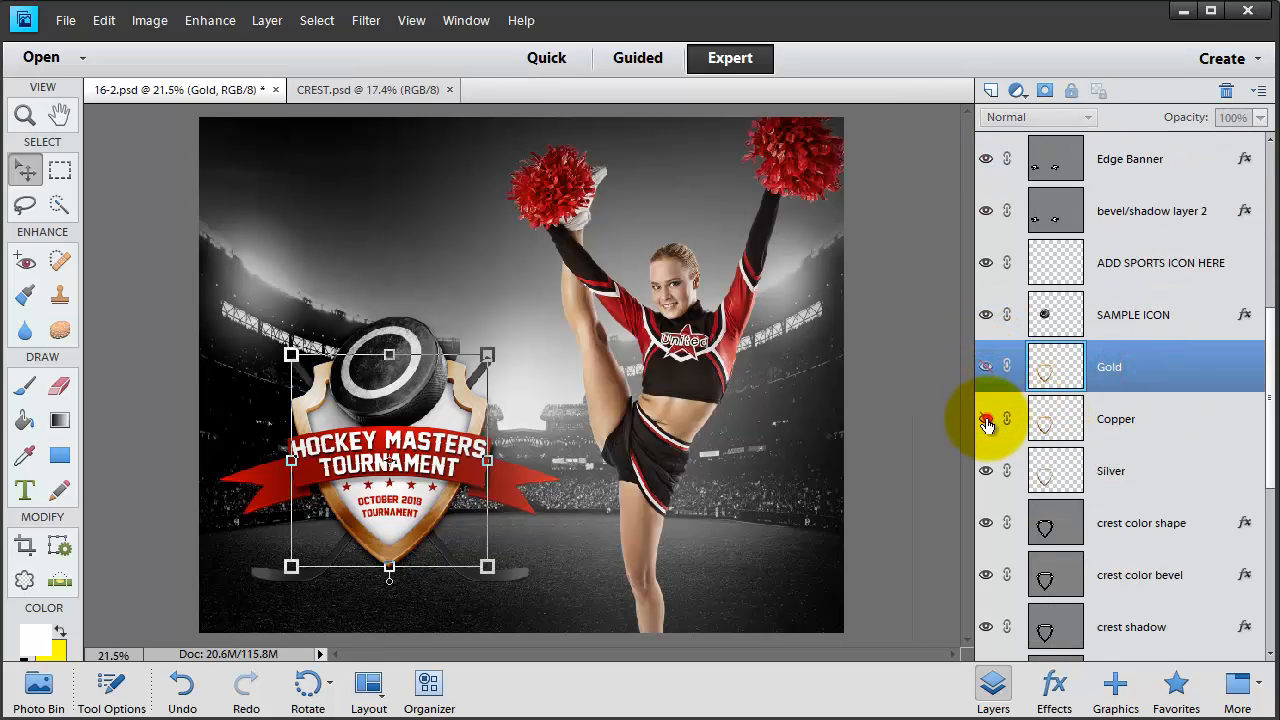
click(986, 421)
click(986, 470)
click(1056, 538)
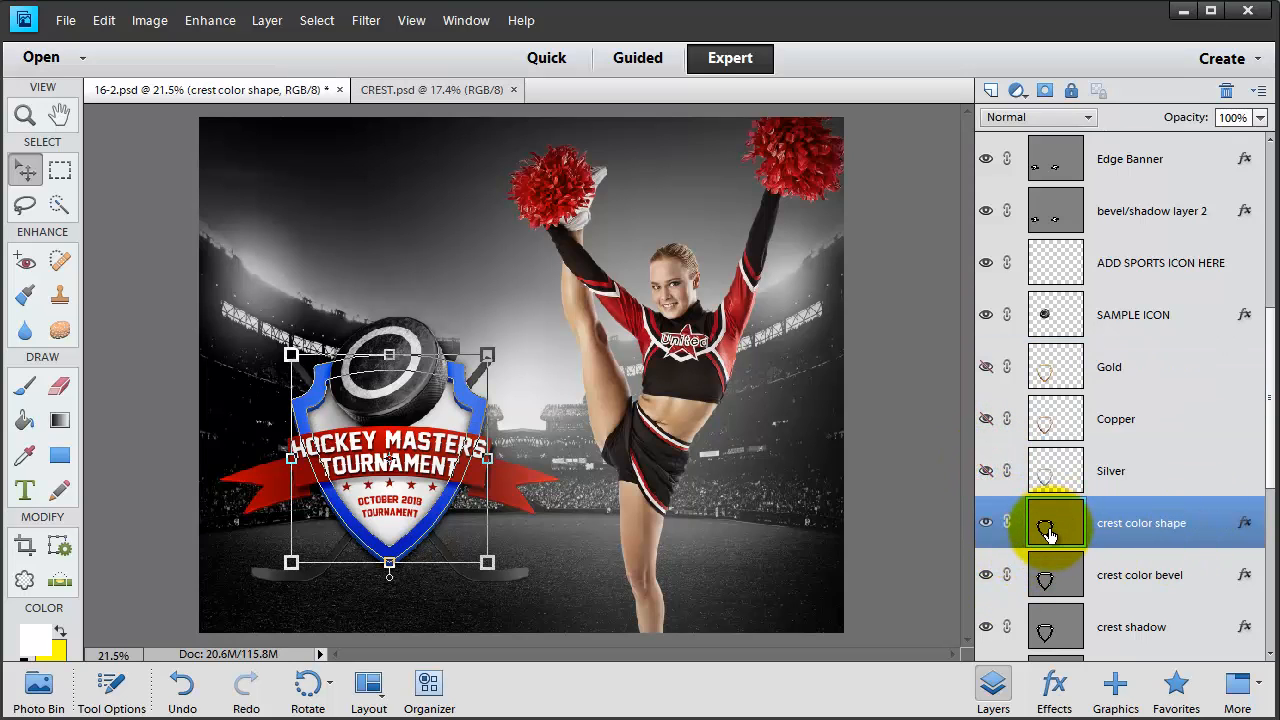
- Recolour the crest color shape to red 940808, sampled from the cheerleader's jacket
double_click(1048, 533)
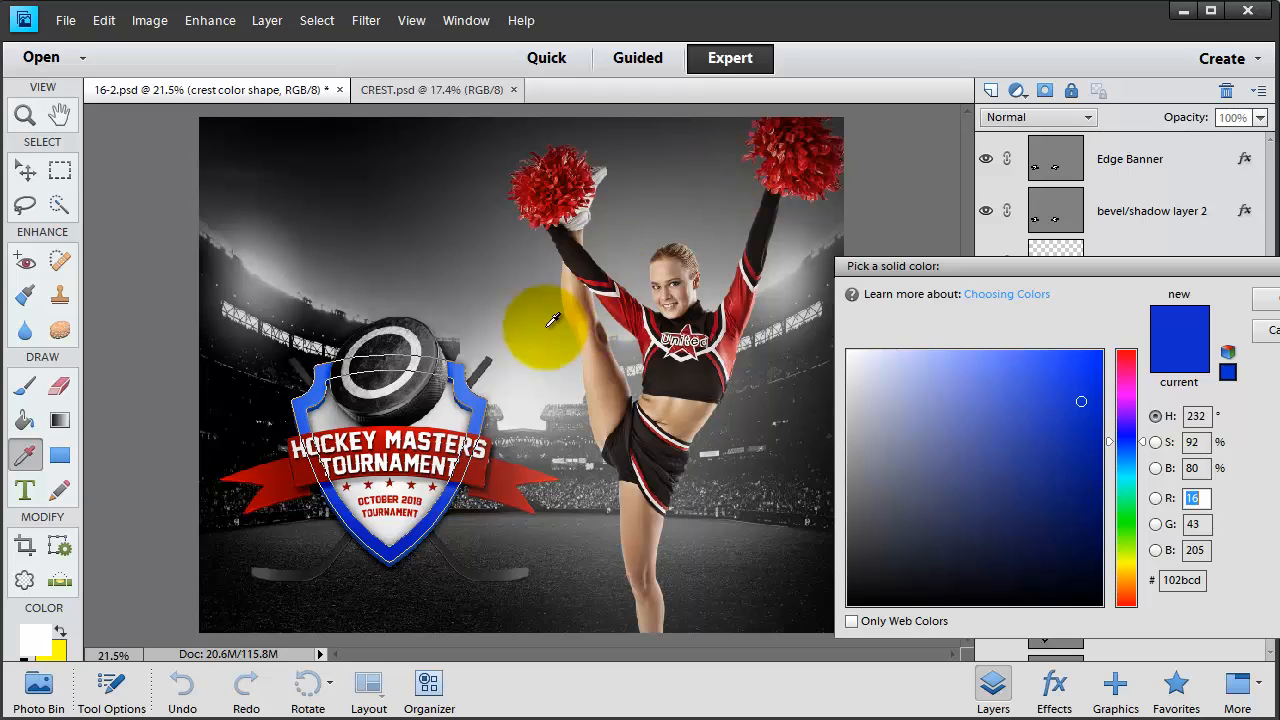
click(612, 292)
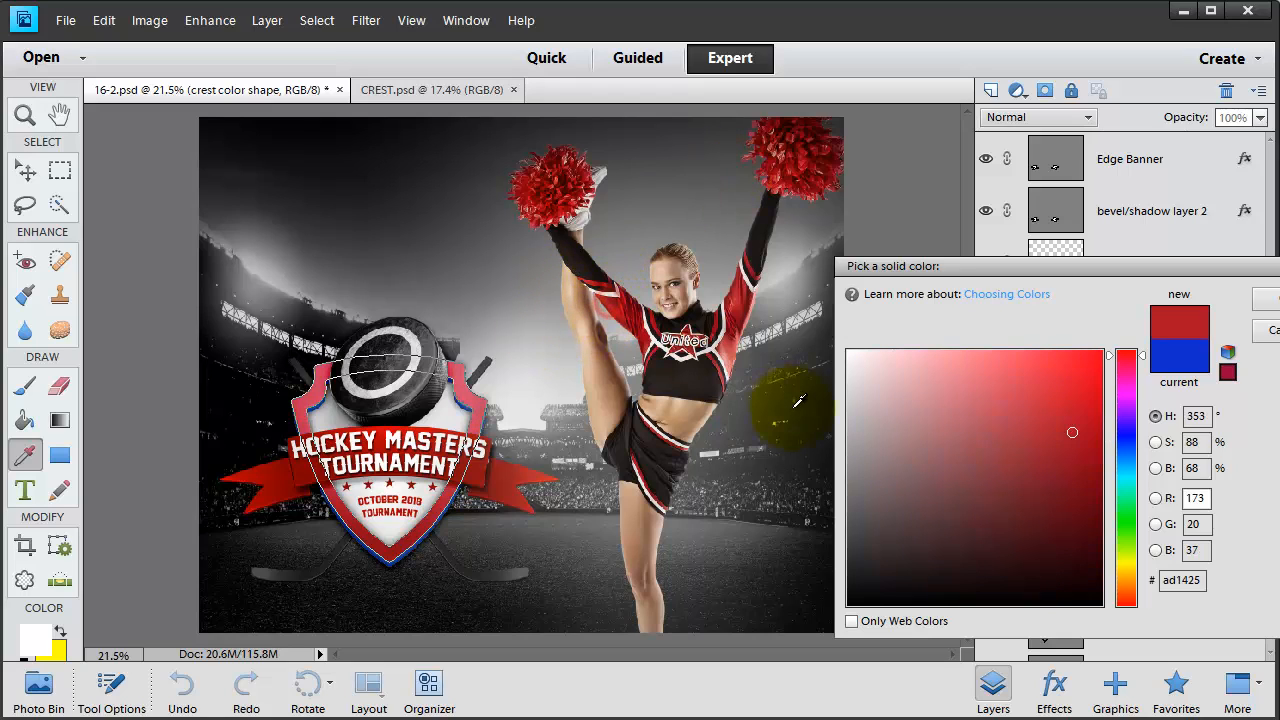
click(1085, 368)
drag(1085, 368, 1087, 443)
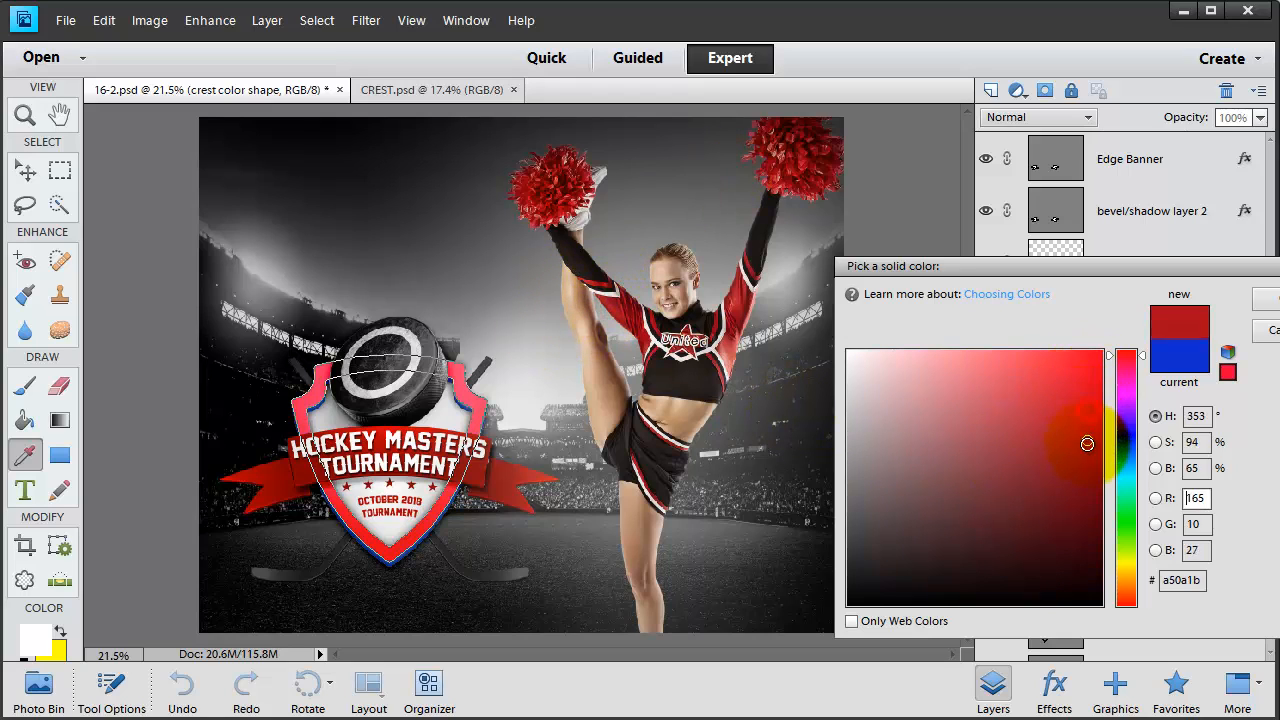
click(1127, 352)
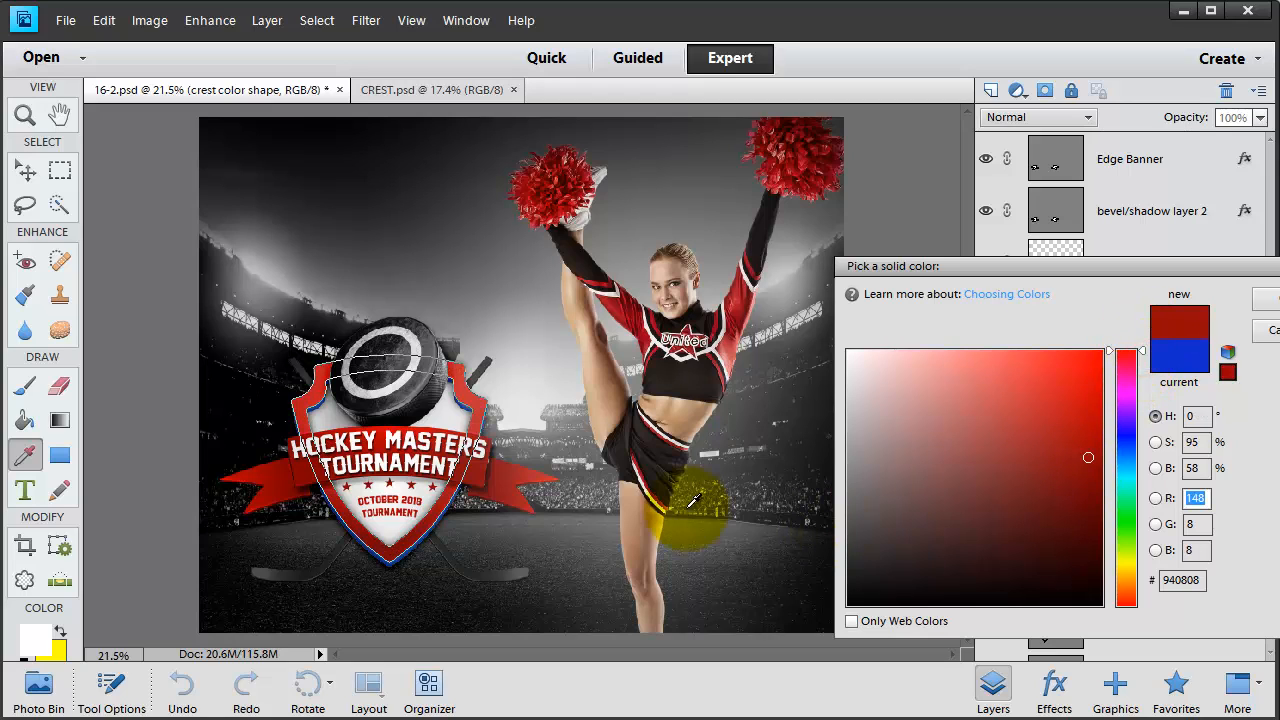
click(1272, 300)
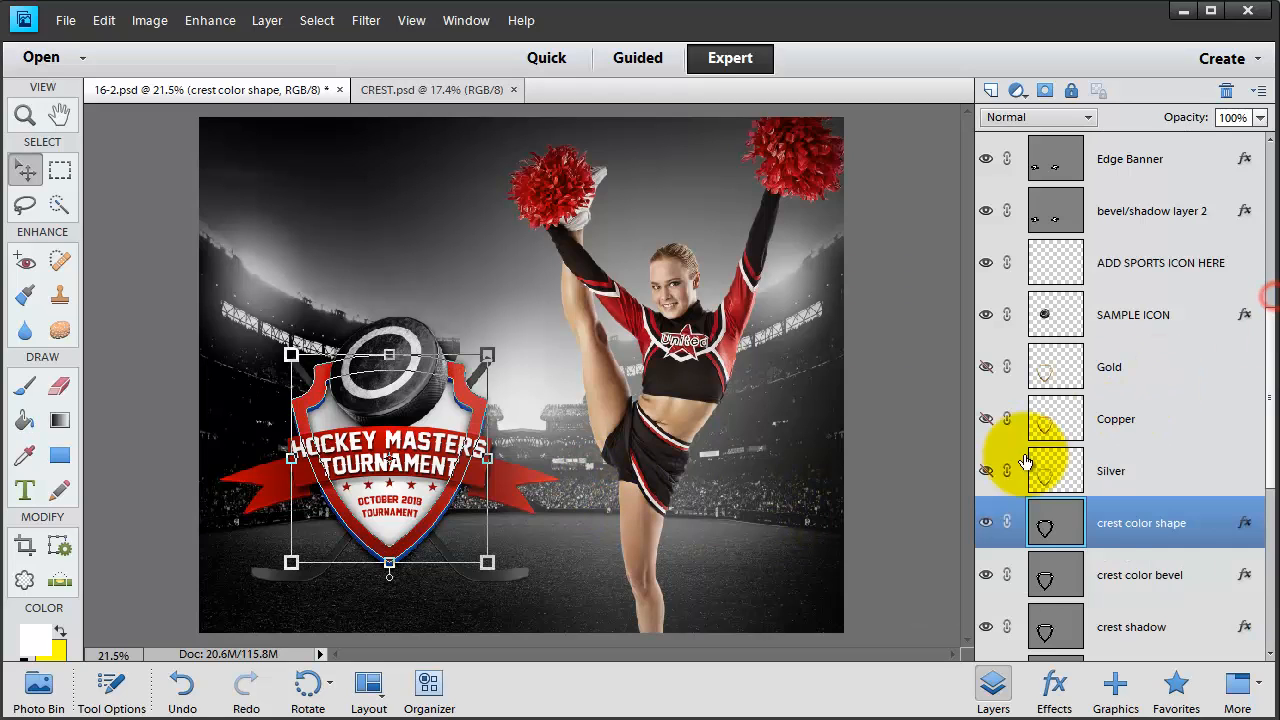
- Recolour the crest color bevel layer to dark red 2b0505
click(1085, 585)
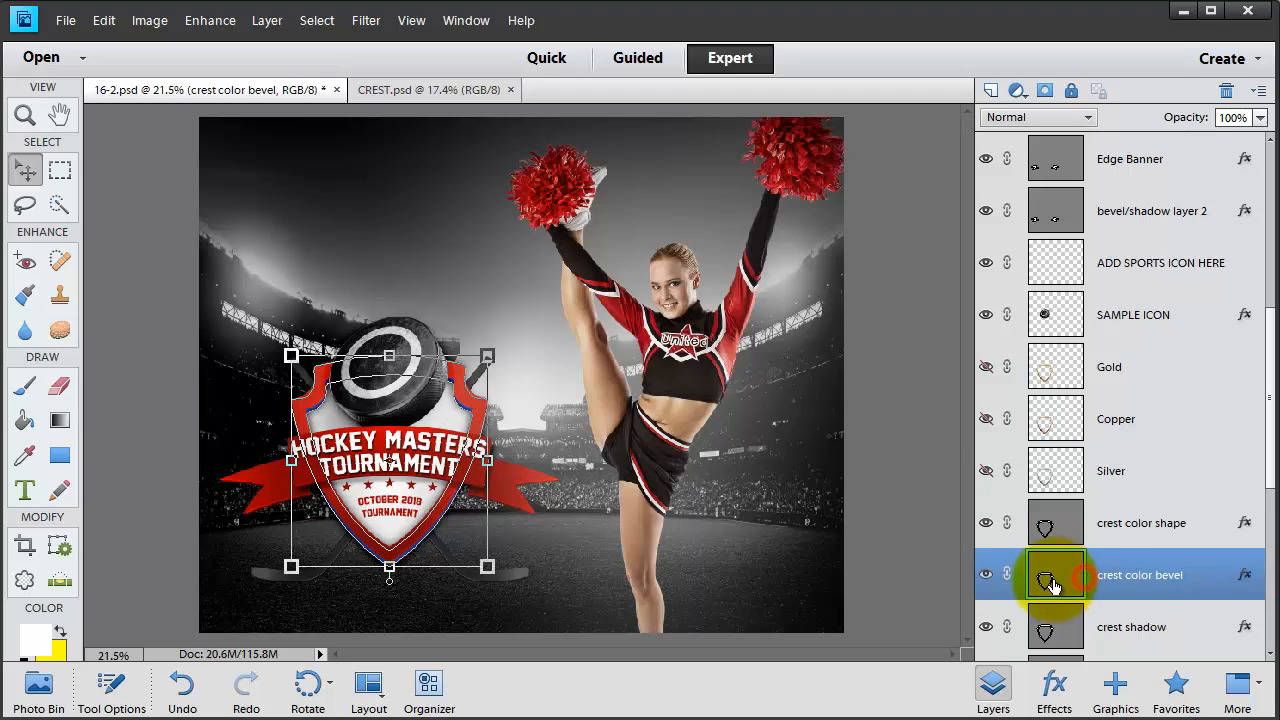
double_click(1050, 580)
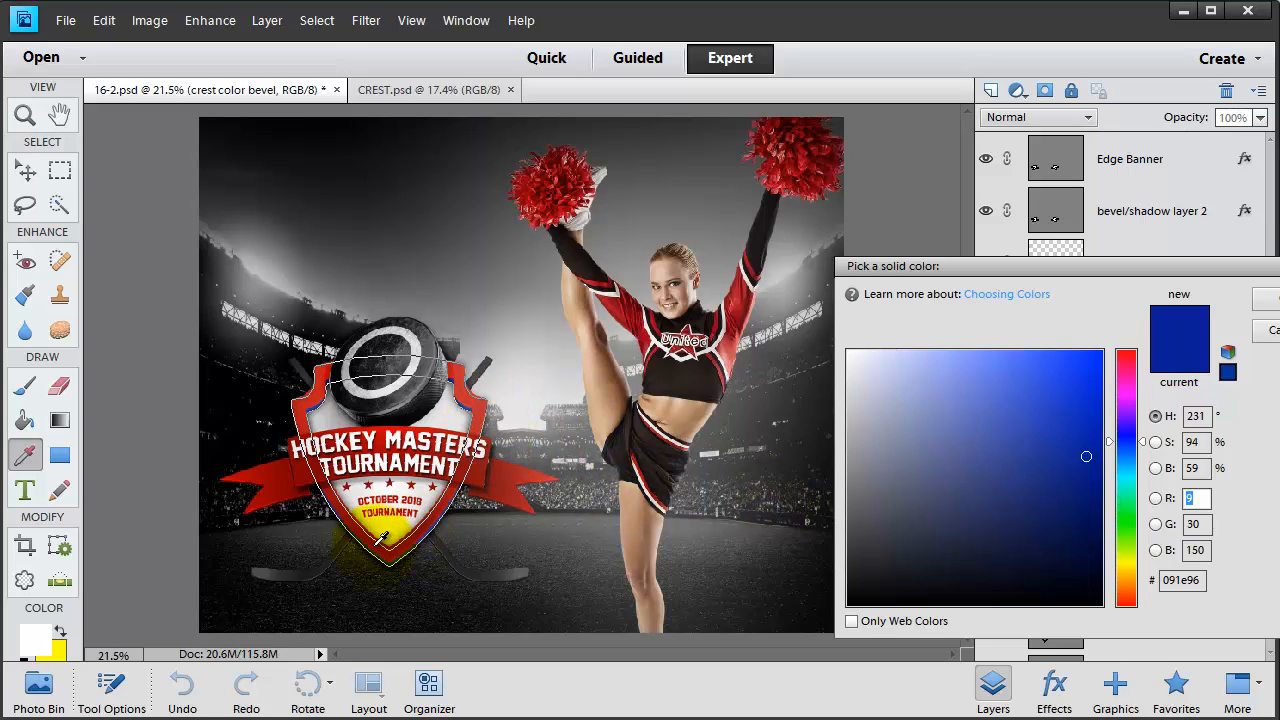
drag(1062, 528, 1072, 562)
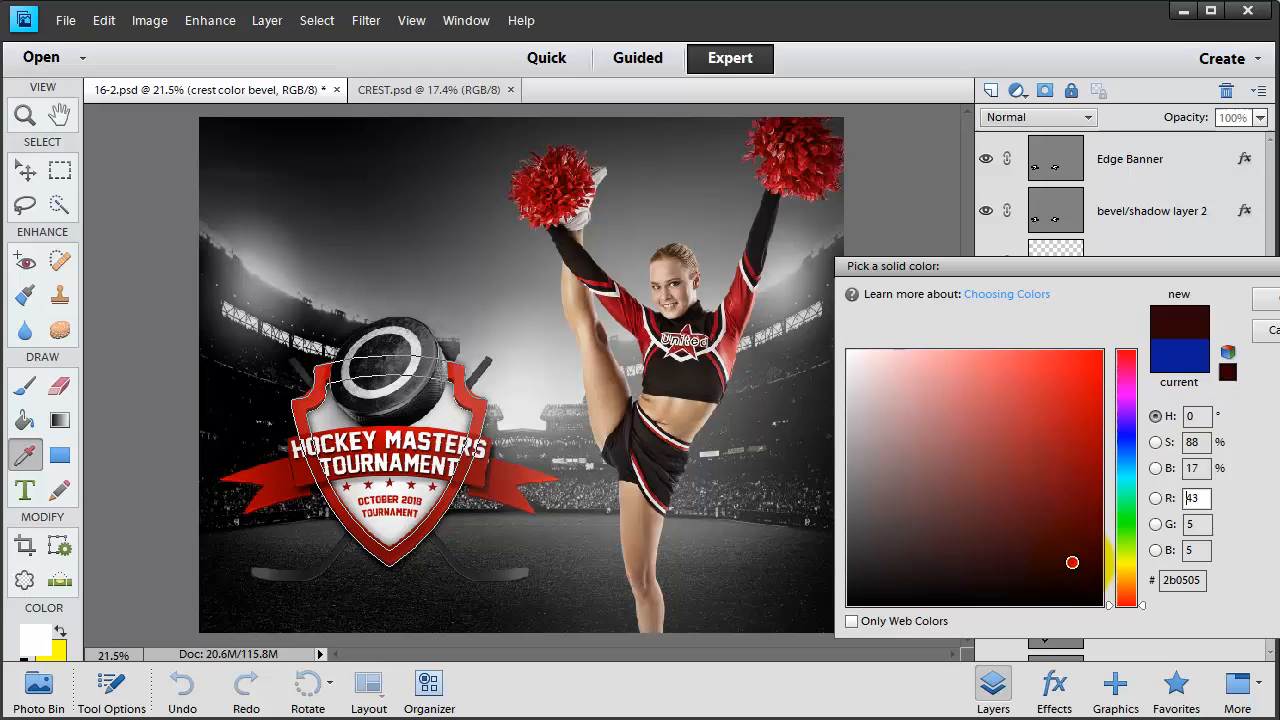
click(1262, 299)
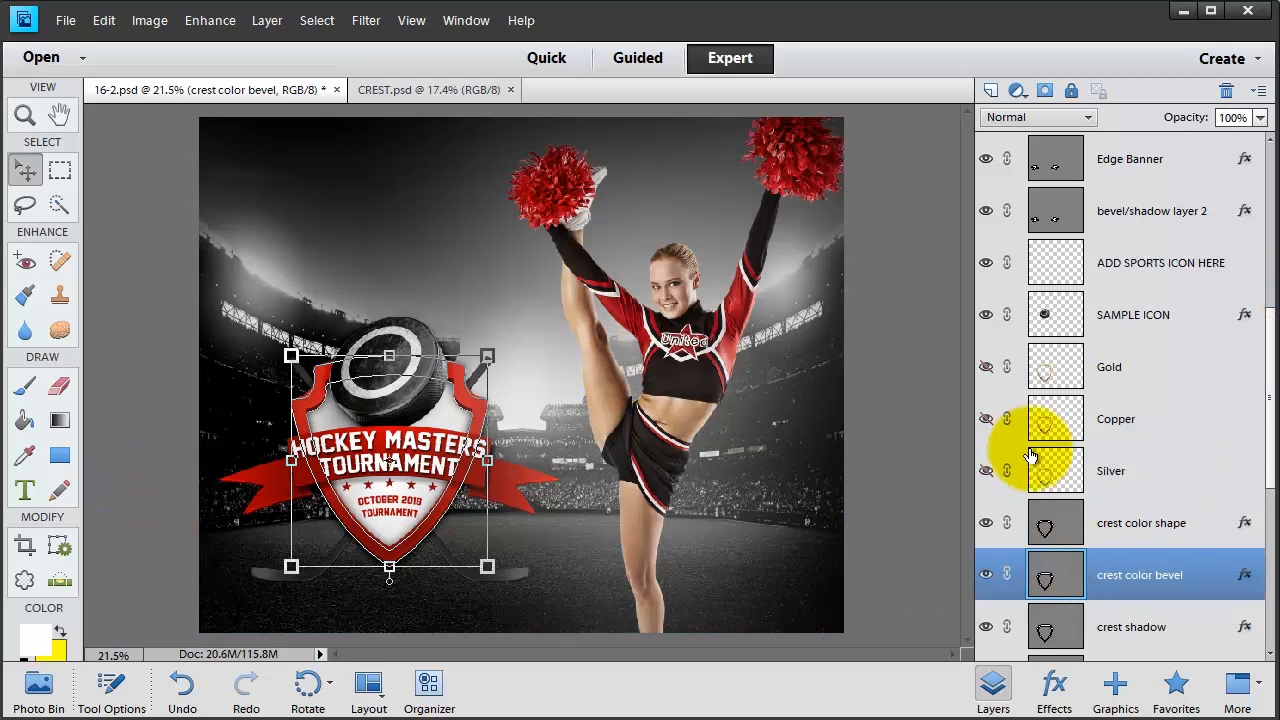
- Show the Silver finish, hide the crest color shape and bevel layers, and reposition the puck graphic
click(987, 471)
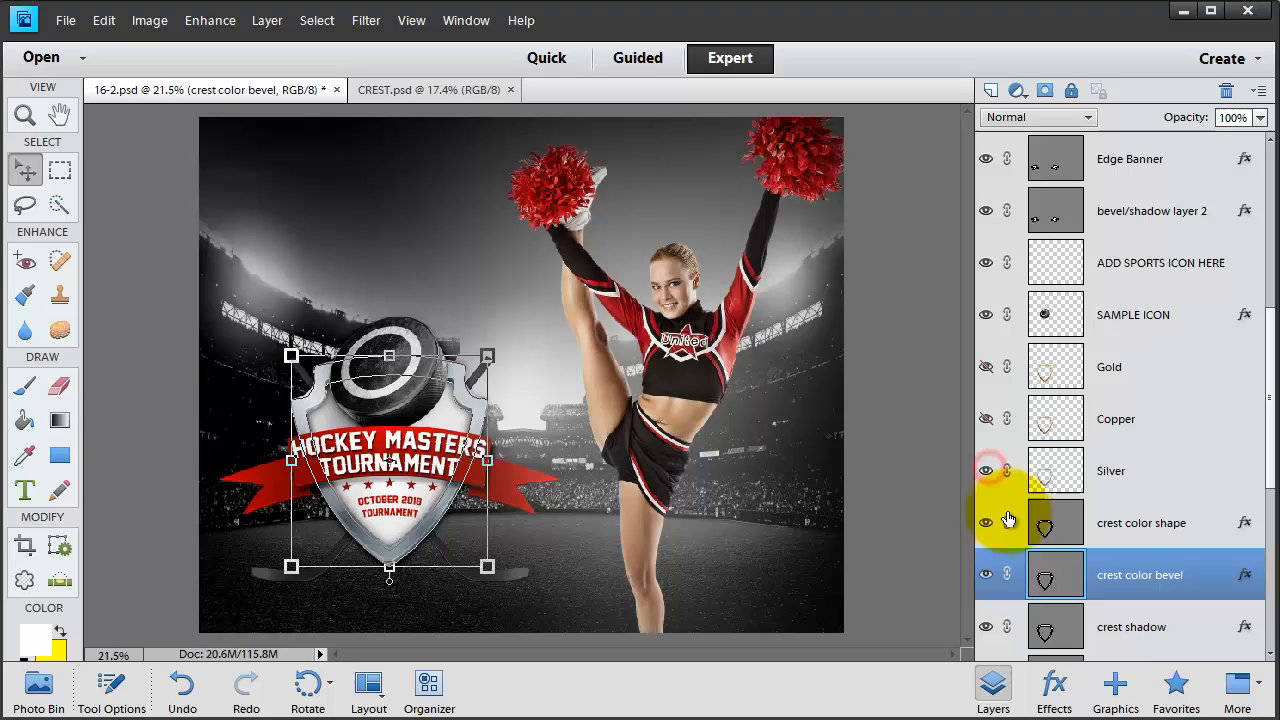
click(1158, 468)
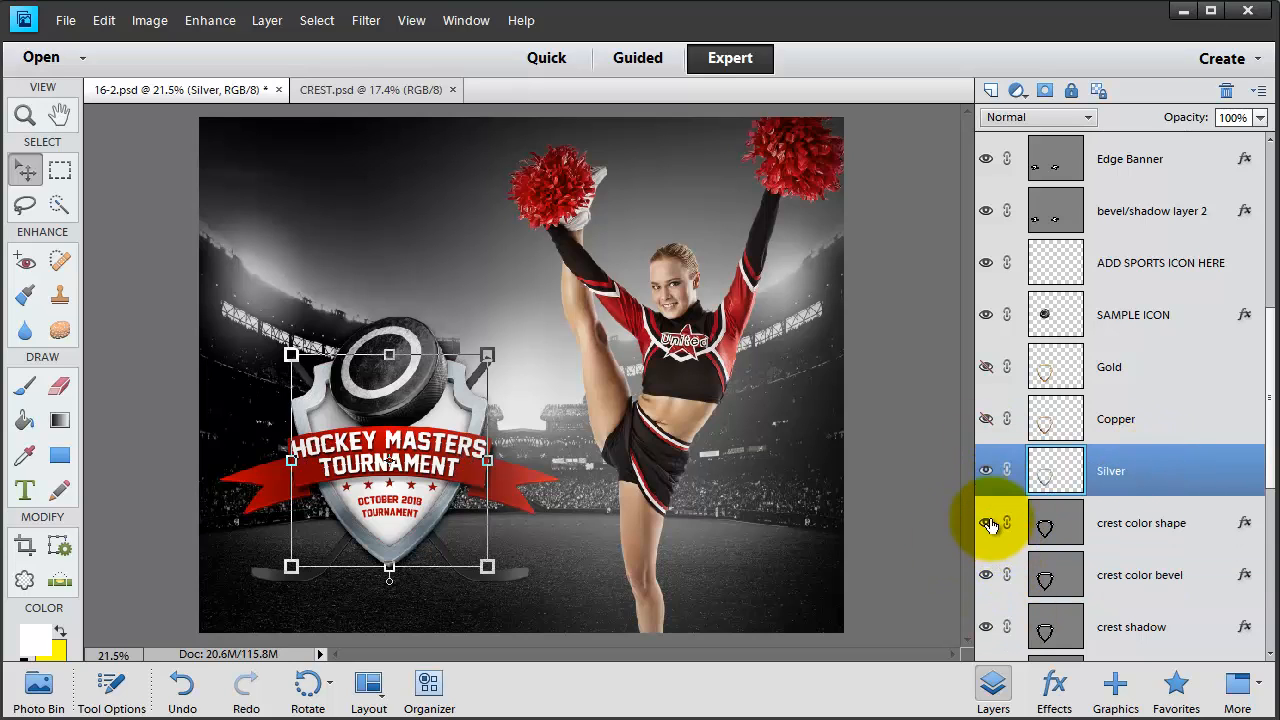
click(986, 523)
click(986, 576)
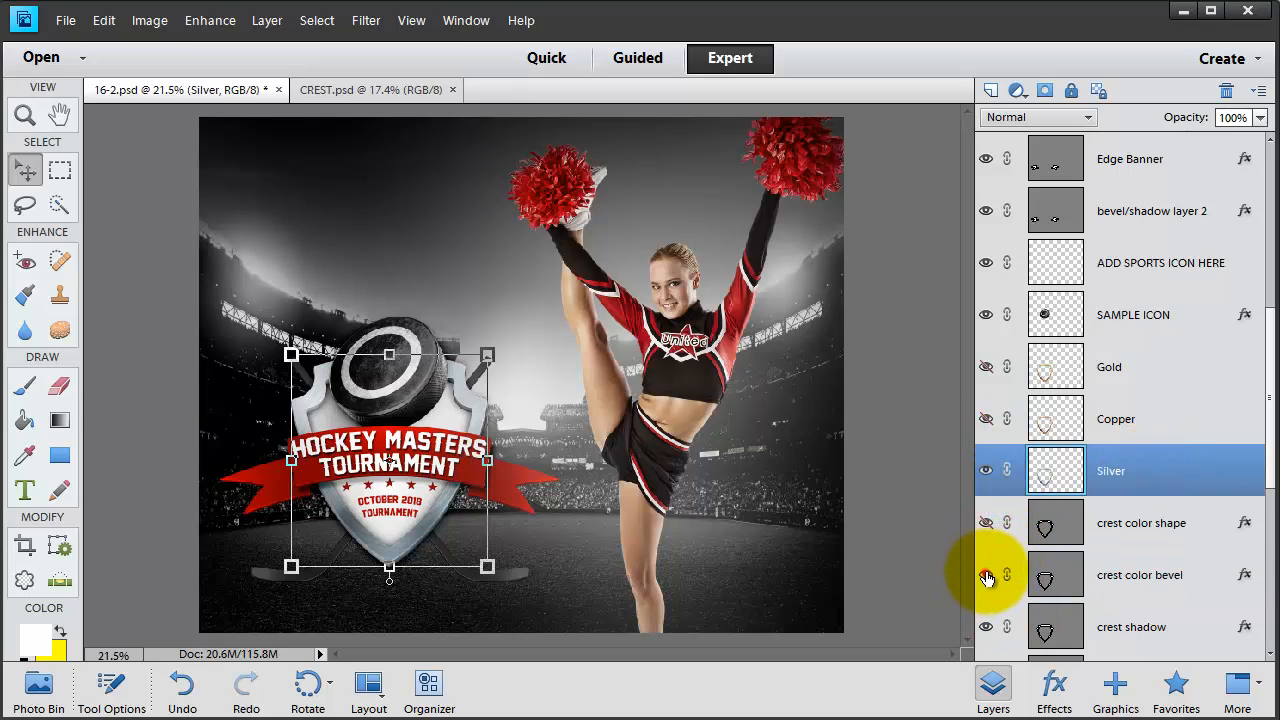
click(987, 632)
click(987, 632)
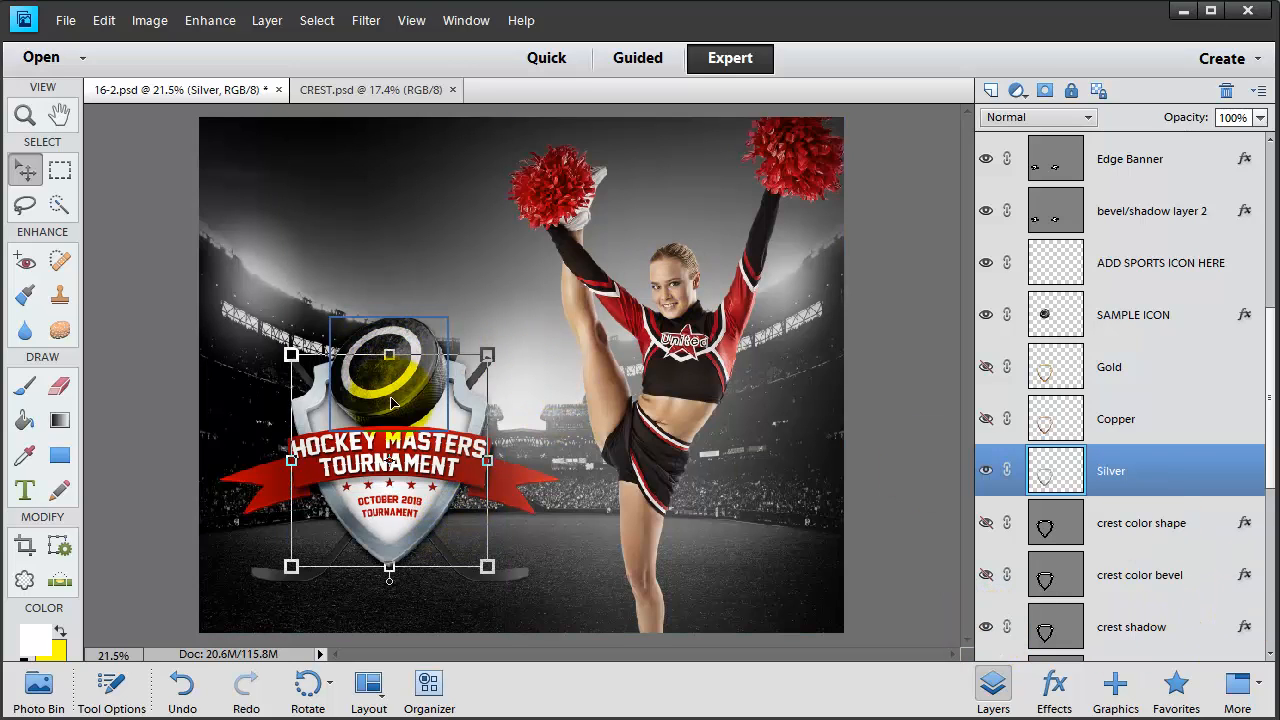
drag(393, 402, 415, 348)
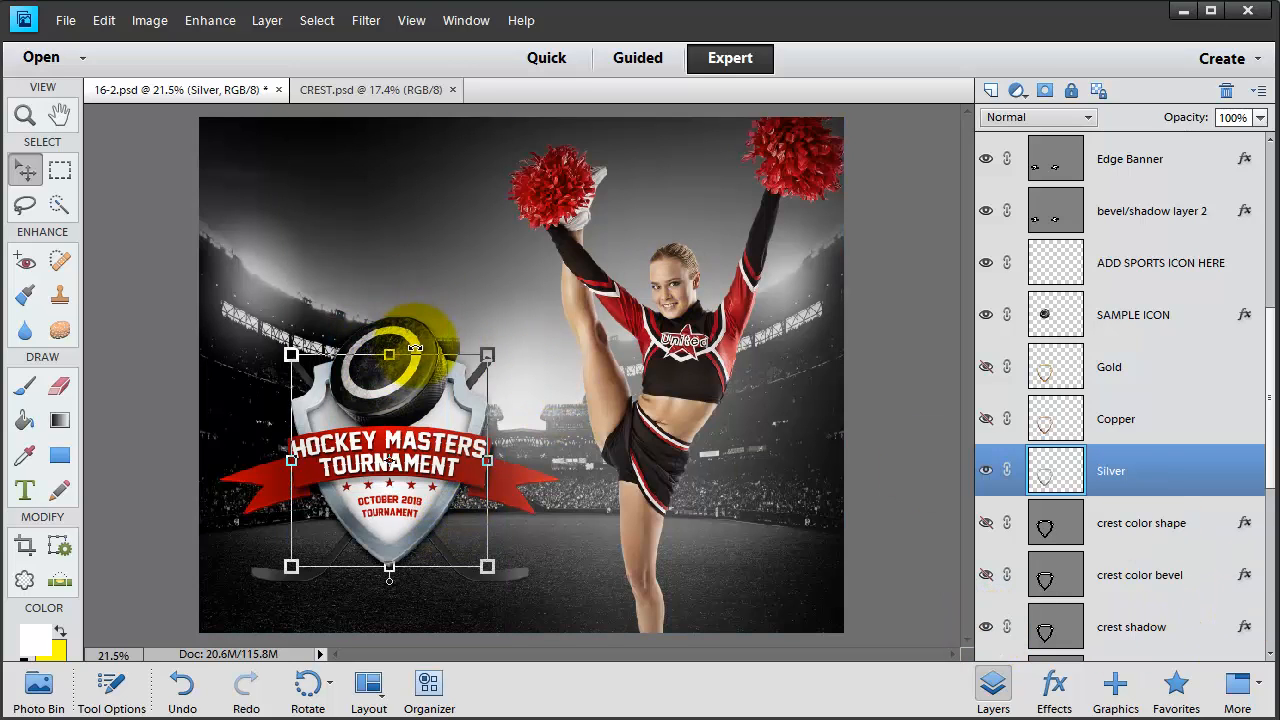
- Open 27 Football Helmet.psd from the Sports-Mania-Elements folder via File > Open
click(65, 20)
click(84, 63)
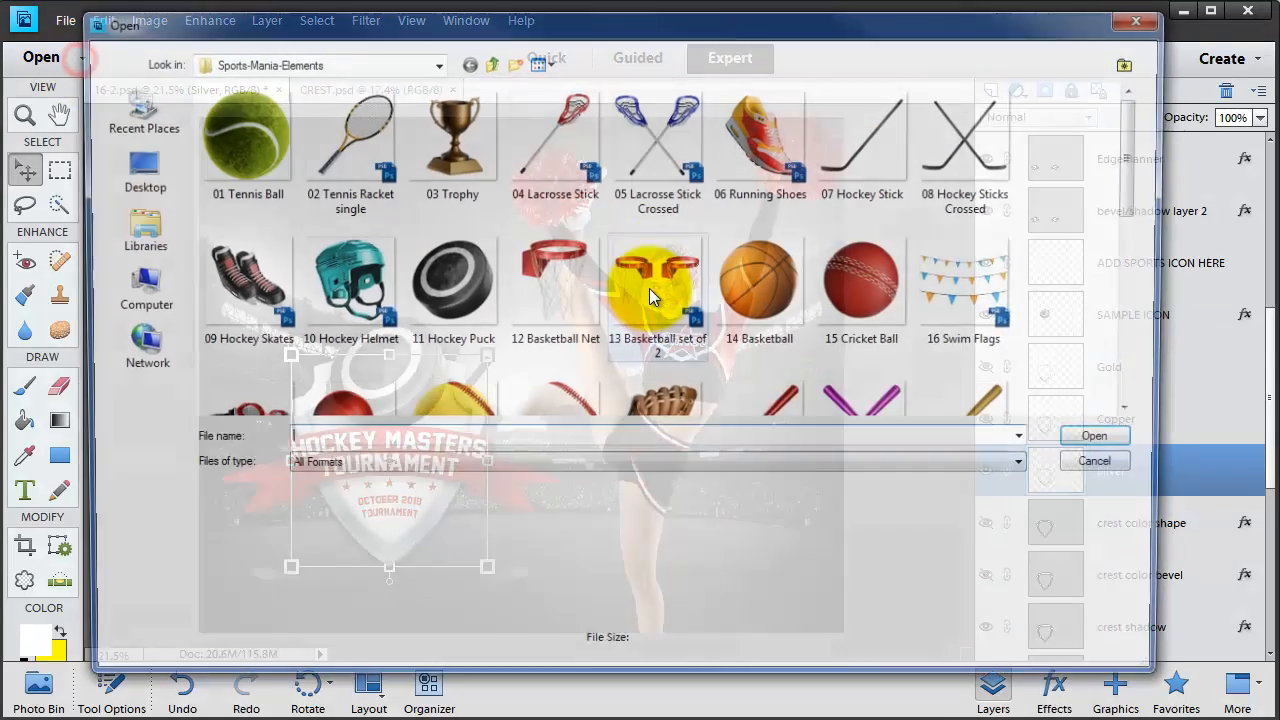
drag(1143, 142, 1128, 192)
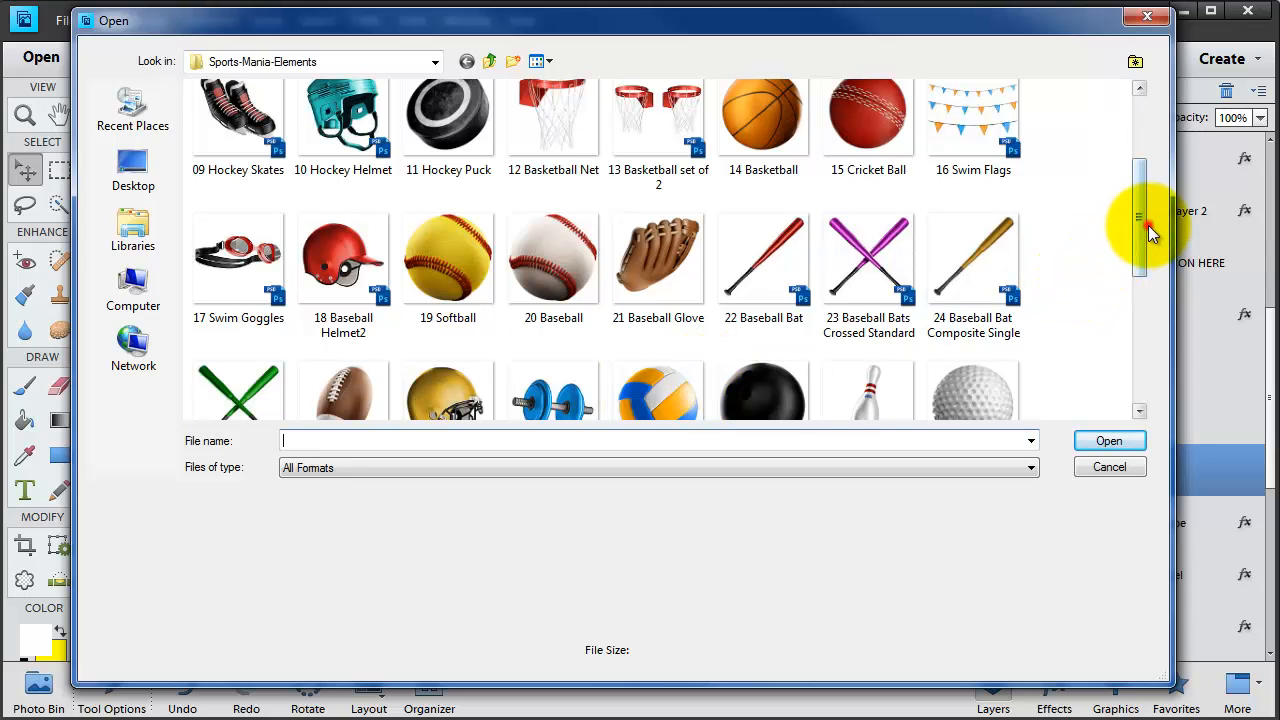
drag(1139, 223, 1139, 285)
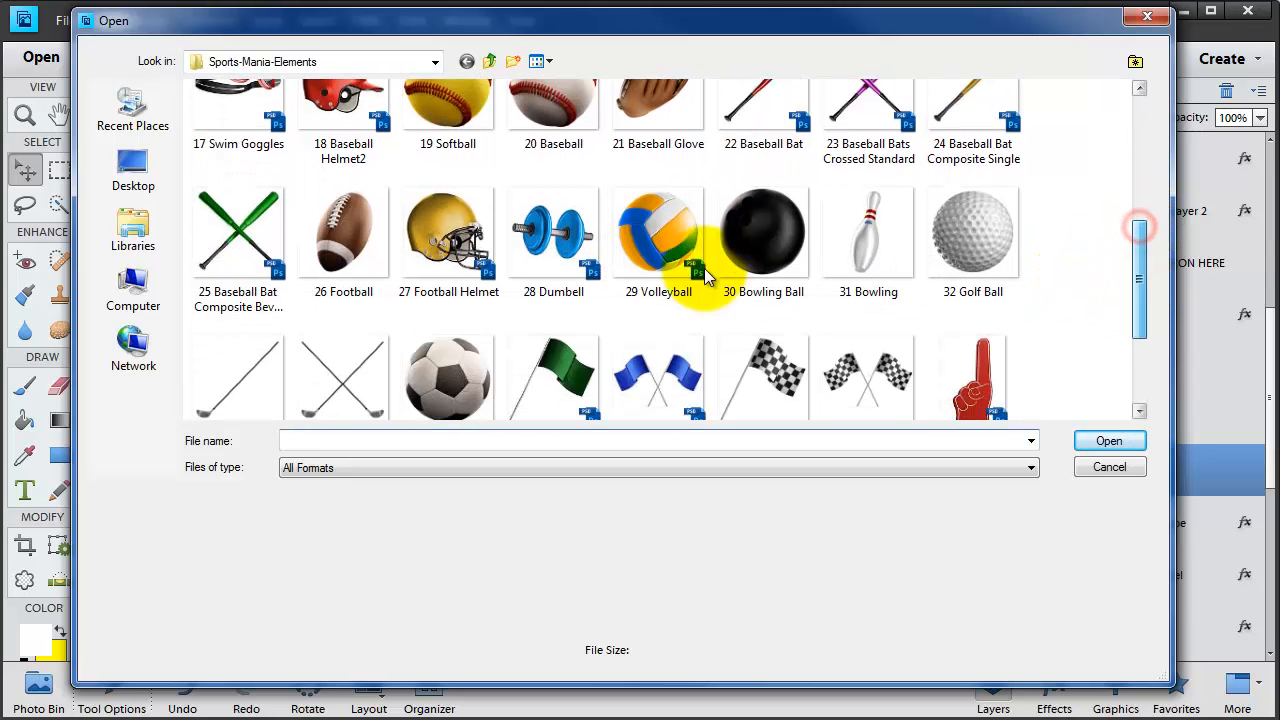
click(450, 245)
click(1105, 440)
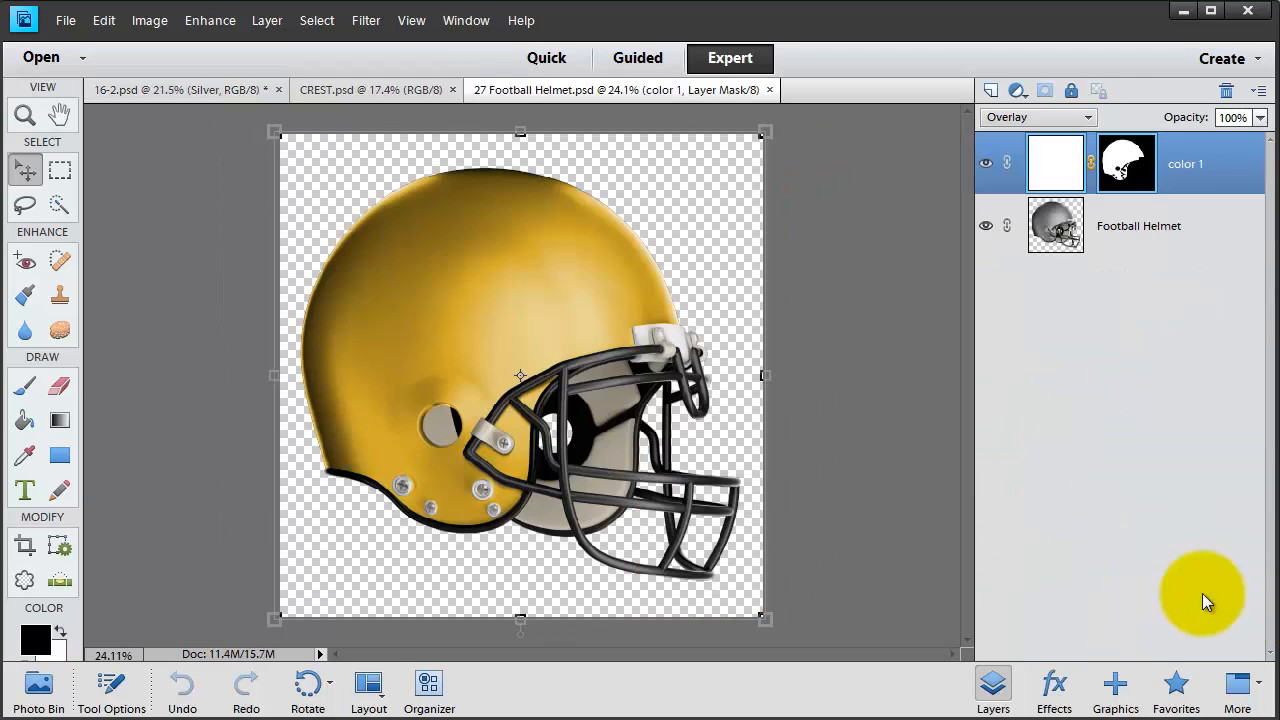
- Duplicate the color 1 and Football Helmet layers into 16-2.psd and return to the poster
shift+click(1169, 234)
right_click(1169, 234)
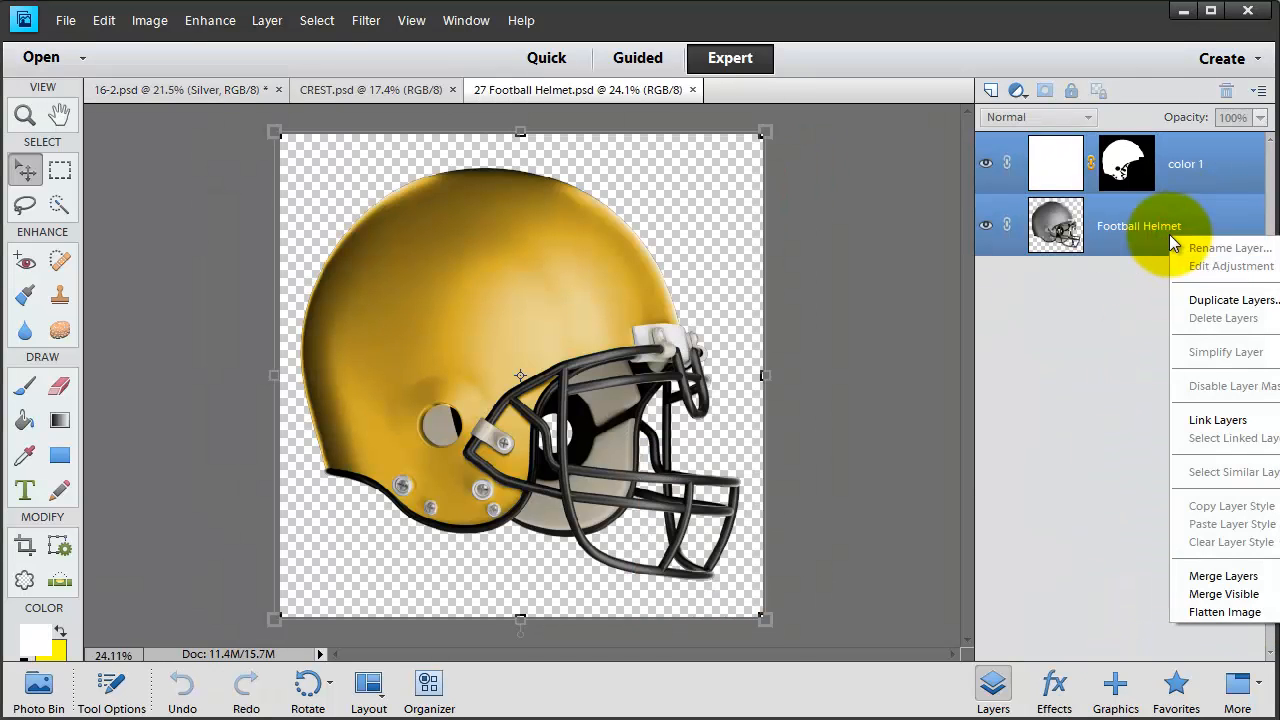
click(1224, 300)
click(810, 232)
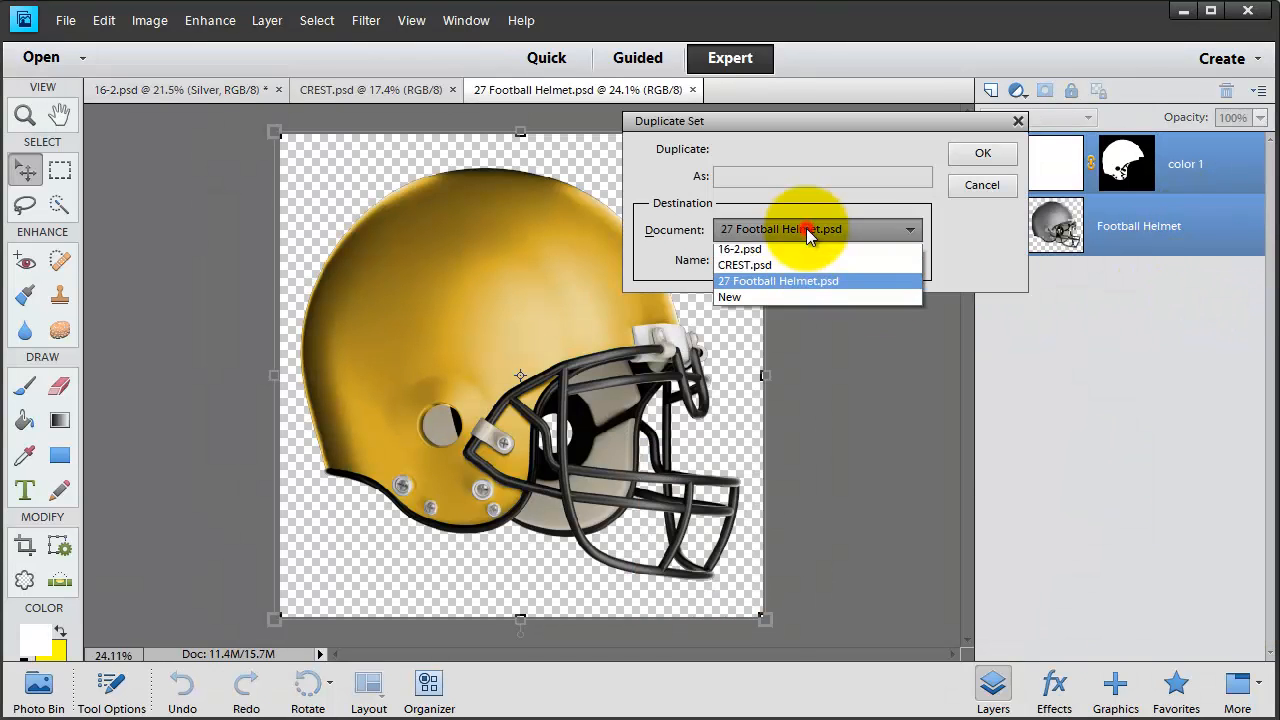
click(793, 250)
click(981, 154)
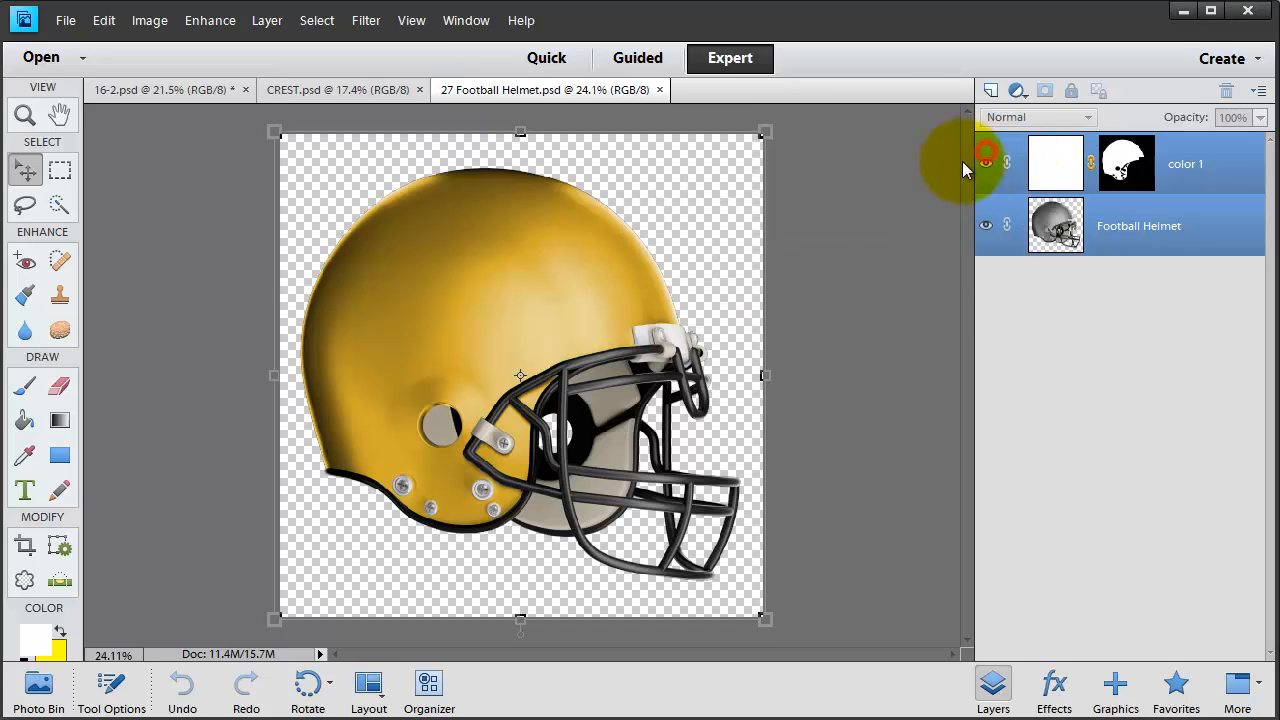
click(163, 93)
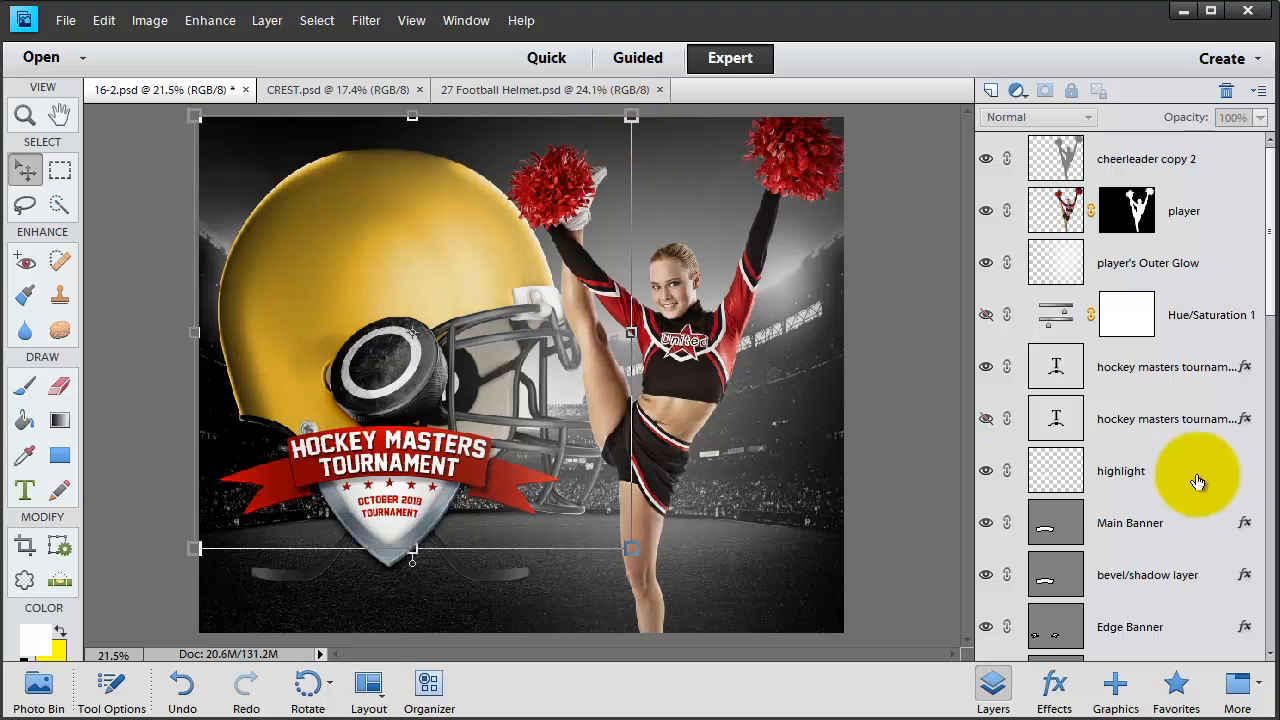
- Move the helmet layers up the stack, scale the helmet onto the crest, hide SAMPLE ICON, and nudge it up
scroll(1165, 480, down, 8)
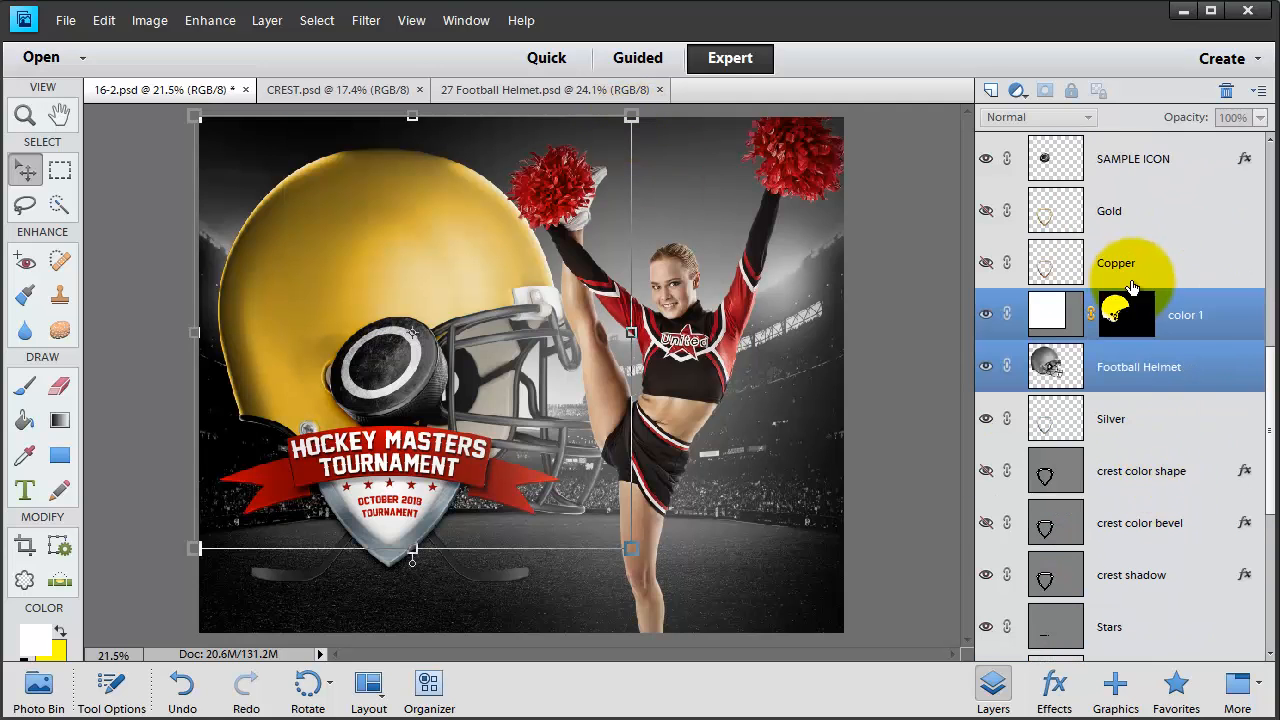
drag(1186, 314, 1080, 177)
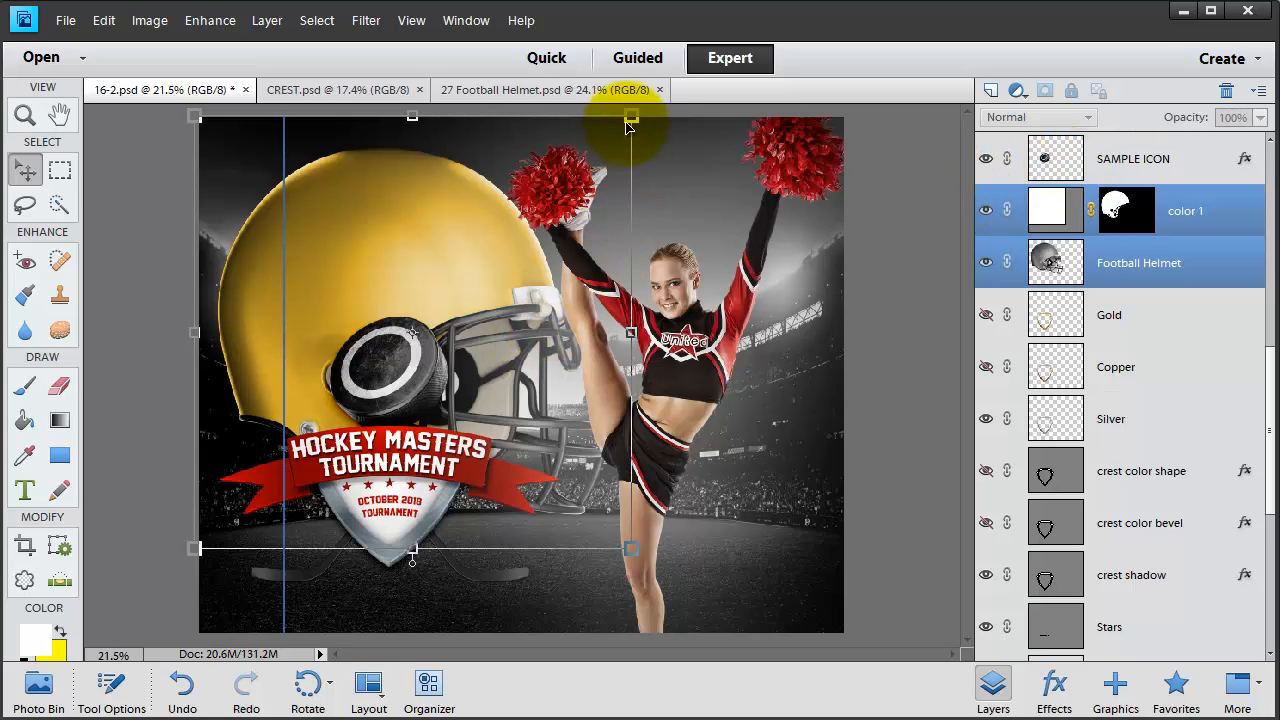
drag(629, 117, 416, 329)
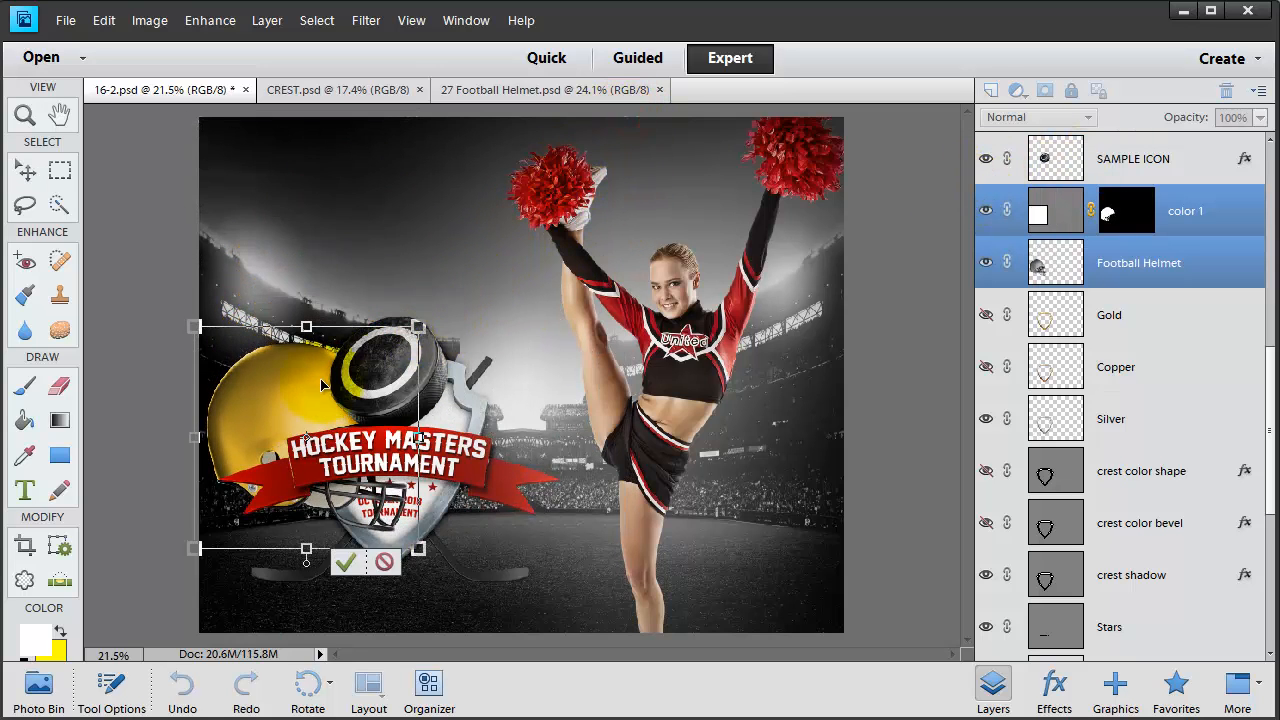
drag(296, 391, 429, 314)
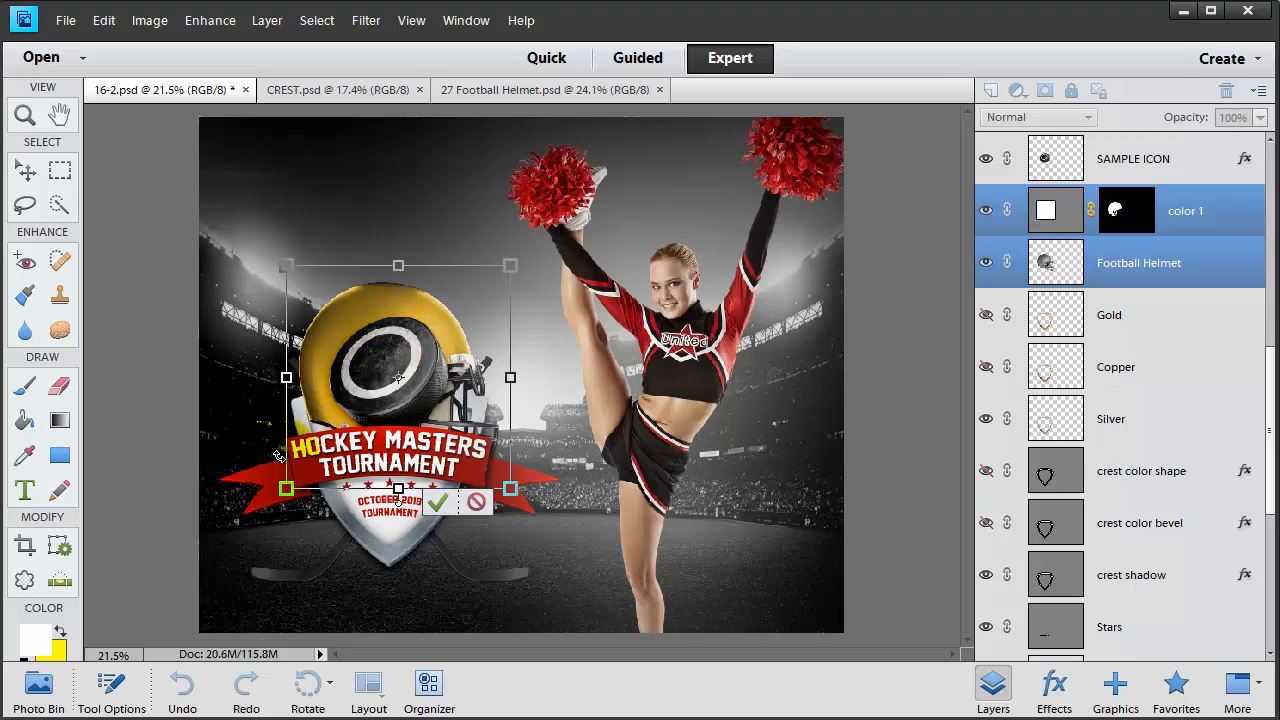
drag(286, 490, 319, 456)
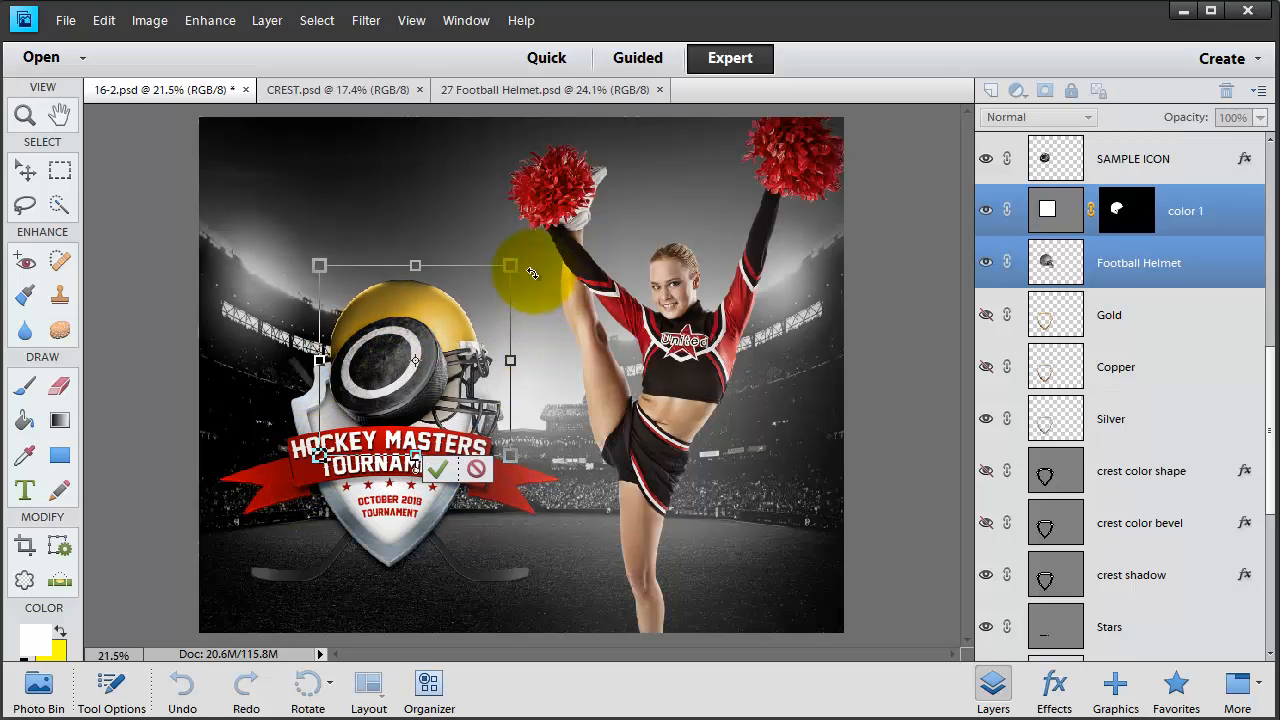
drag(515, 268, 537, 349)
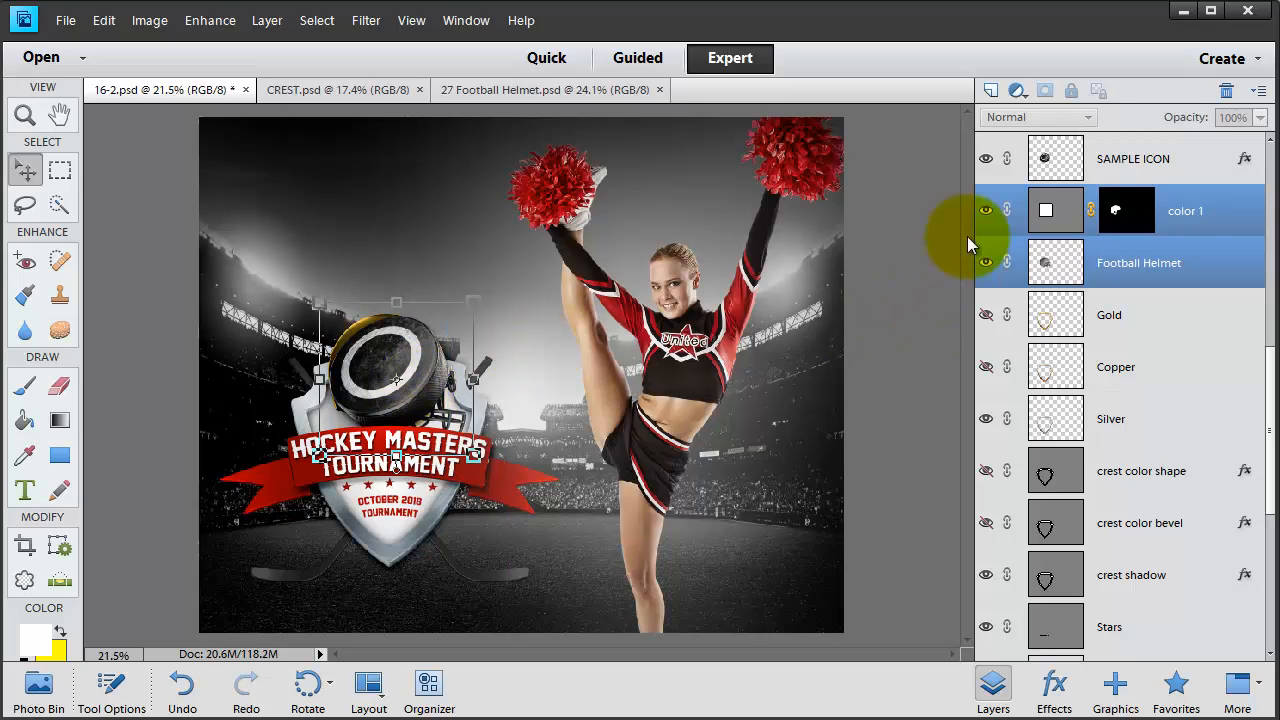
click(985, 158)
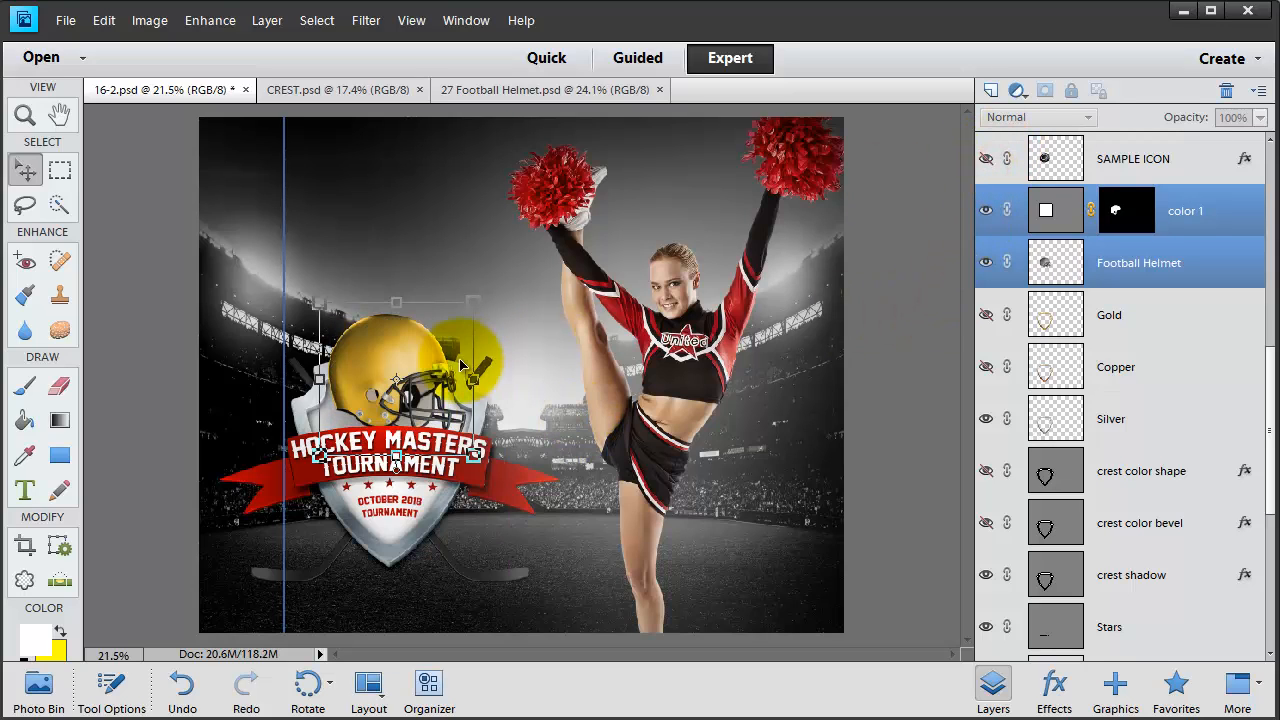
key(Up)
key(Up)
key(Up)
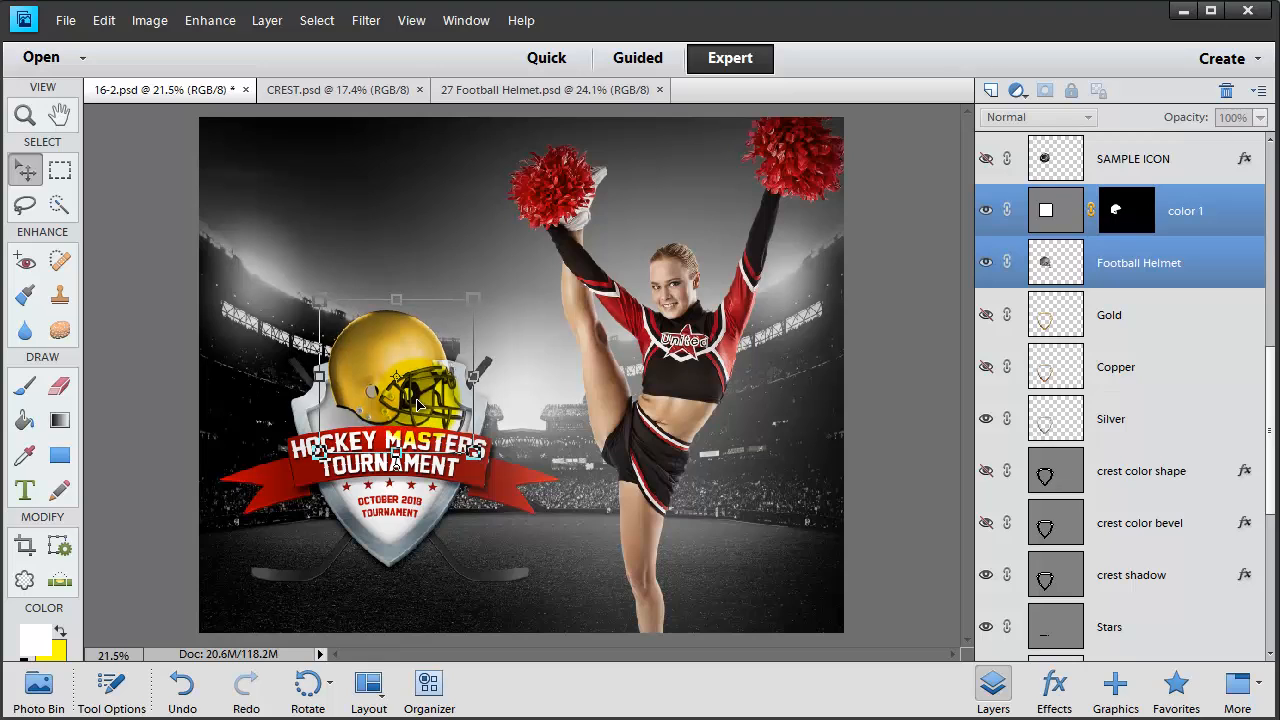
- Recolour the helmet fill to bright red a71414, sampled from the cheerleader's uniform
double_click(1041, 206)
click(740, 299)
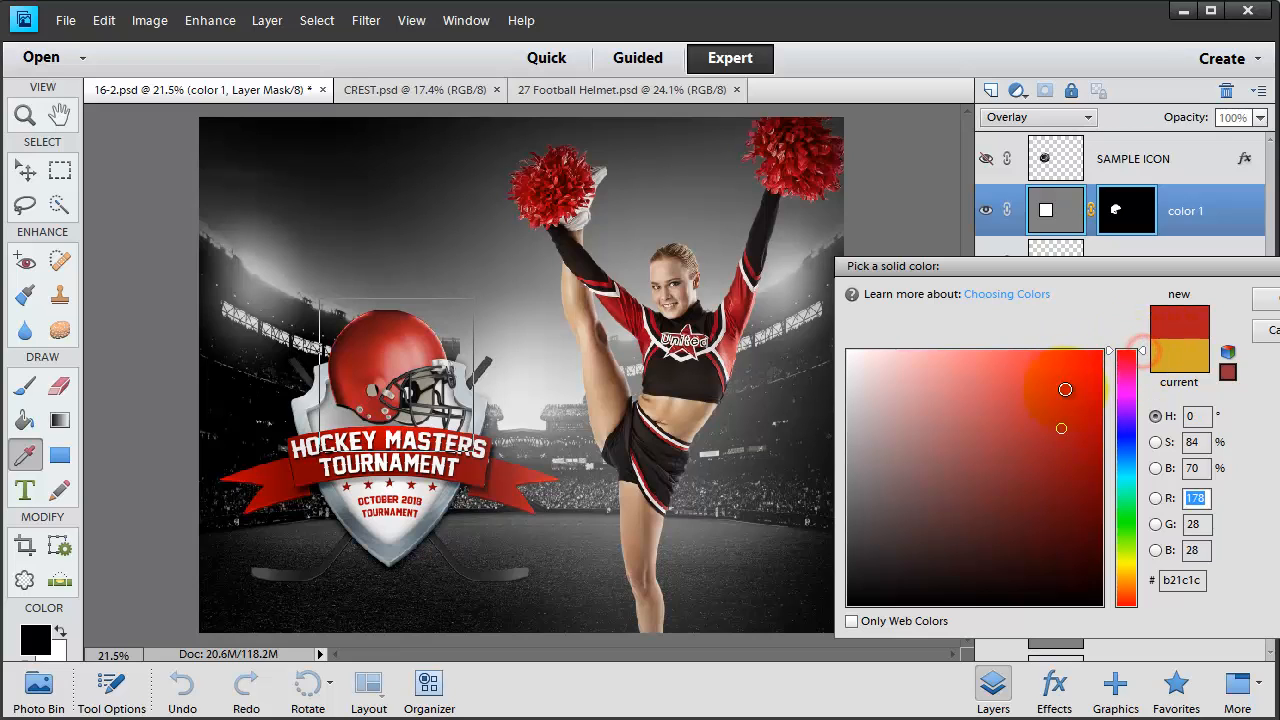
mouse_move(1085, 461)
mouse_down()
mouse_move(1070, 438)
mouse_move(1085, 438)
mouse_up()
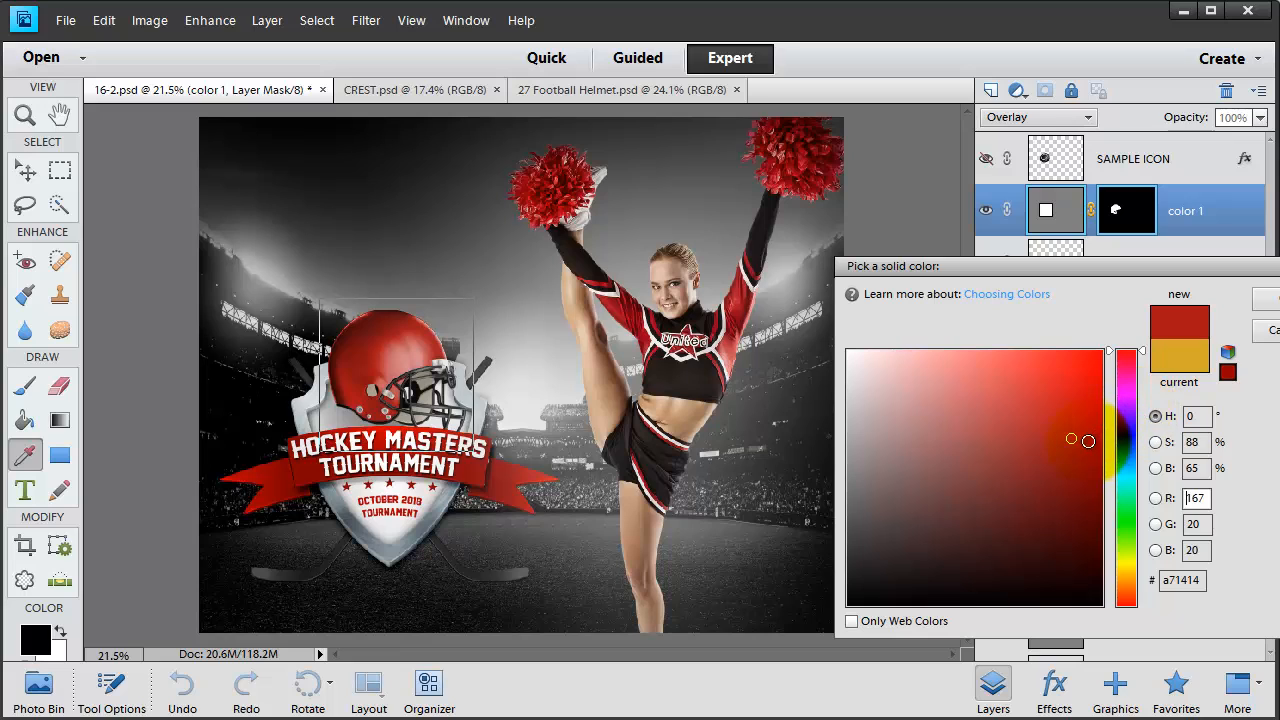
click(1276, 299)
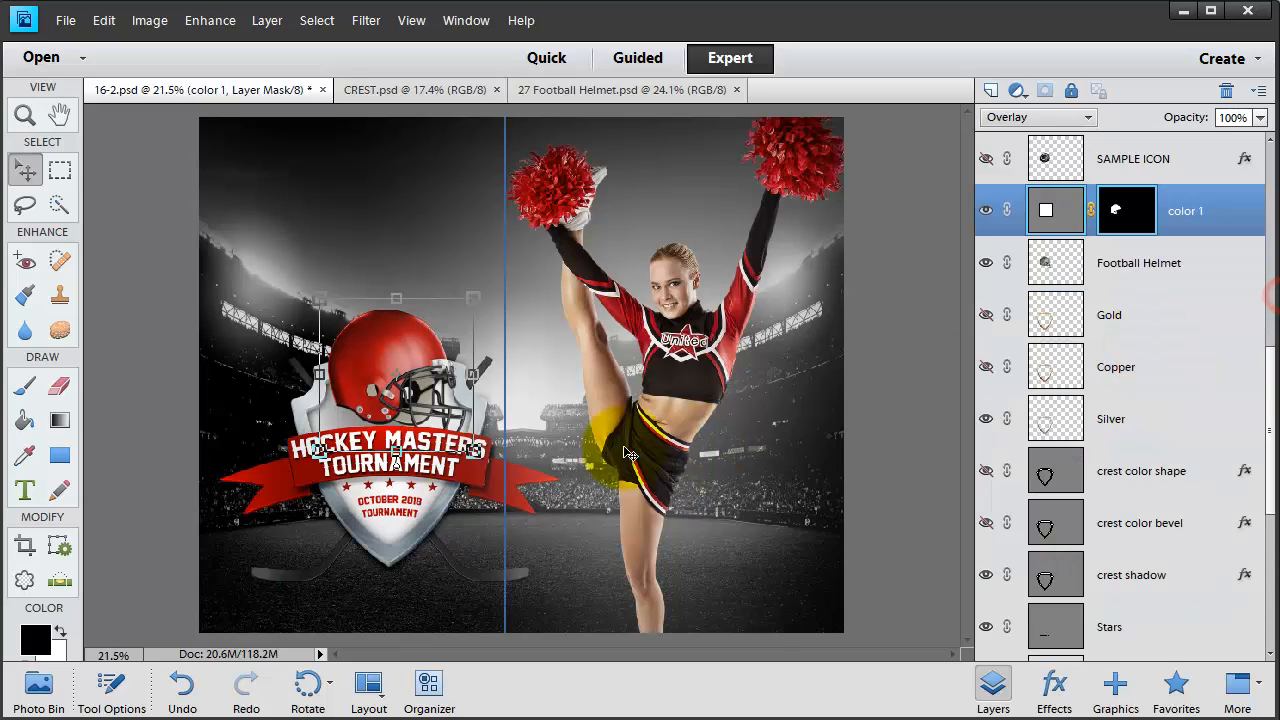
key(v)
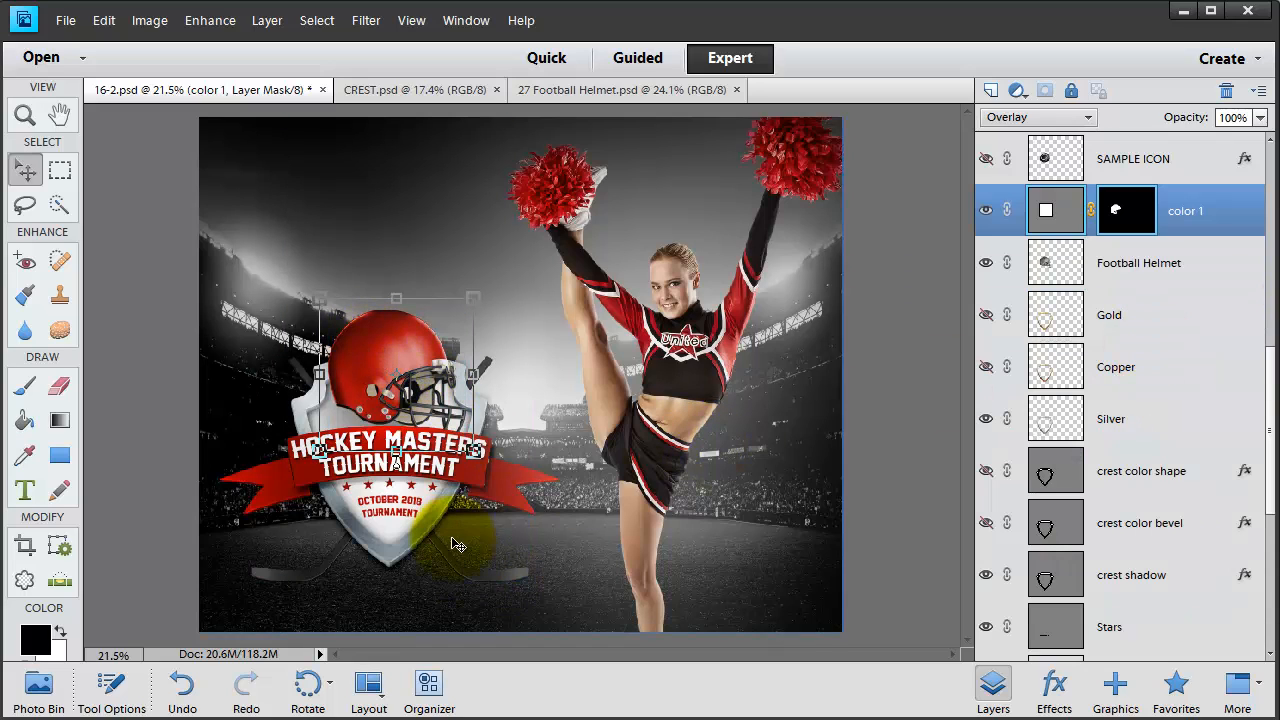
click(449, 550)
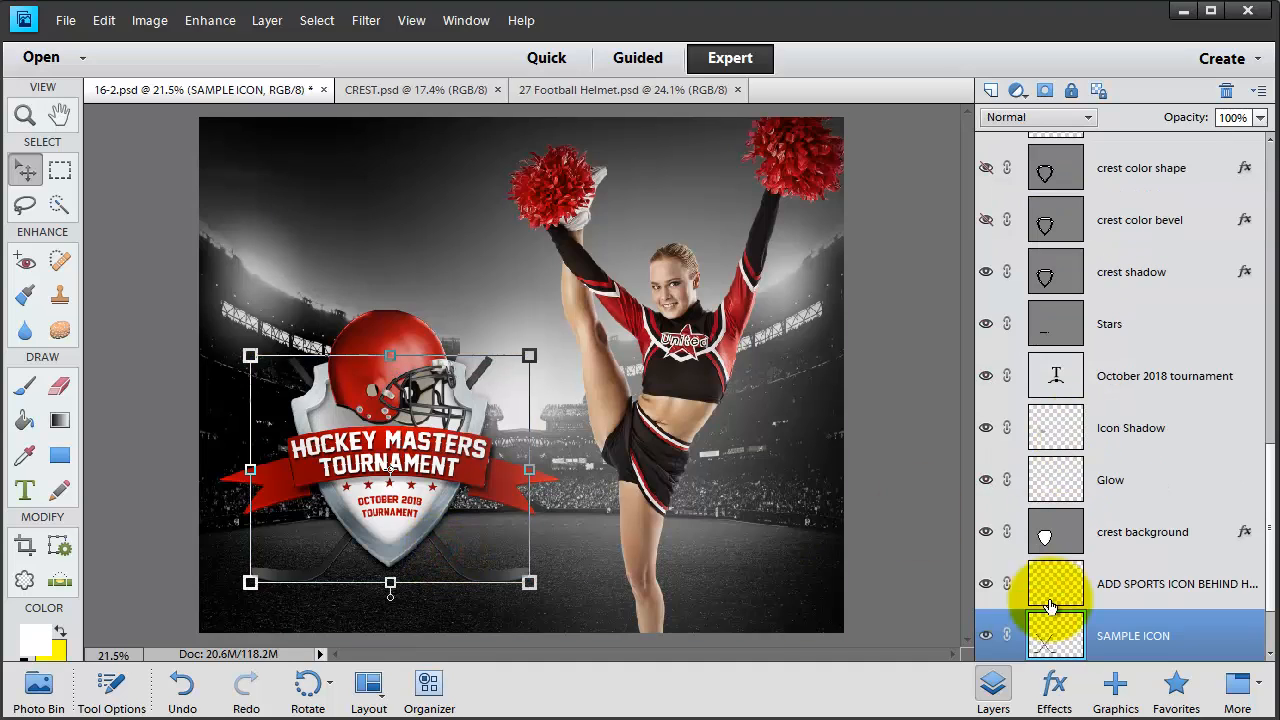
- Hide the second sample icon and move the player's yellow outer glow behind the banner title
click(986, 636)
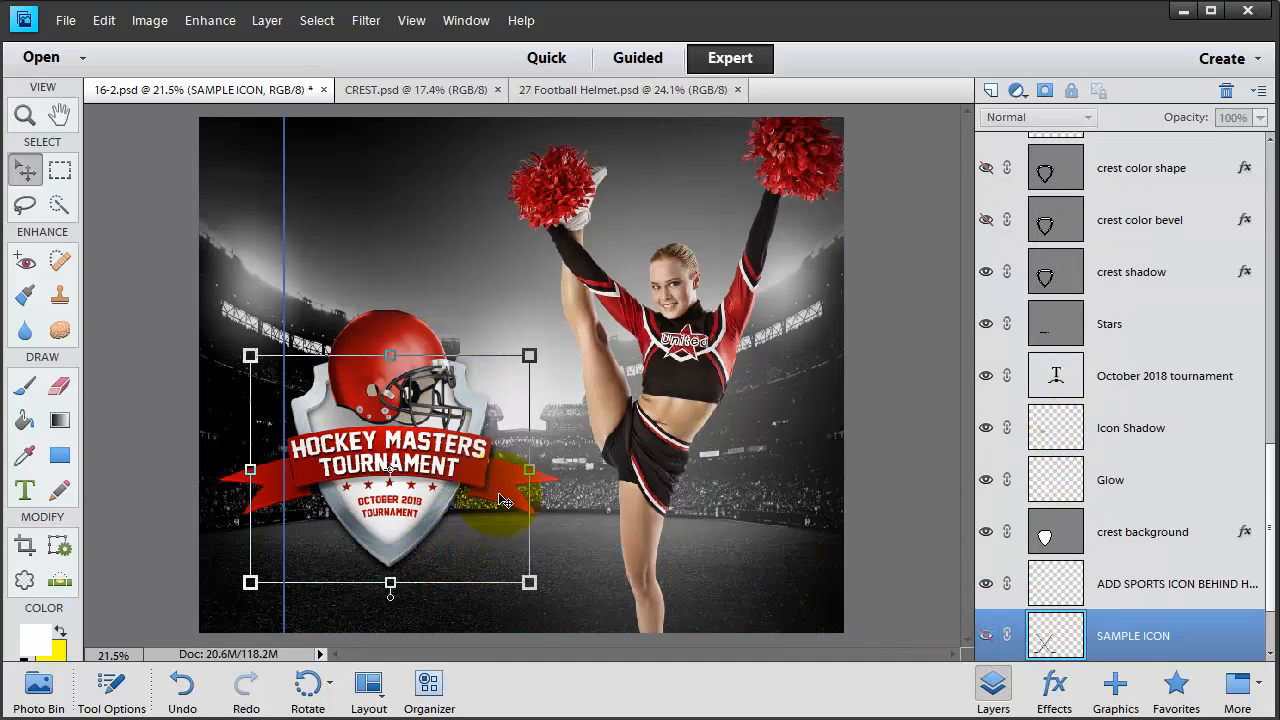
click(461, 480)
drag(479, 485, 386, 468)
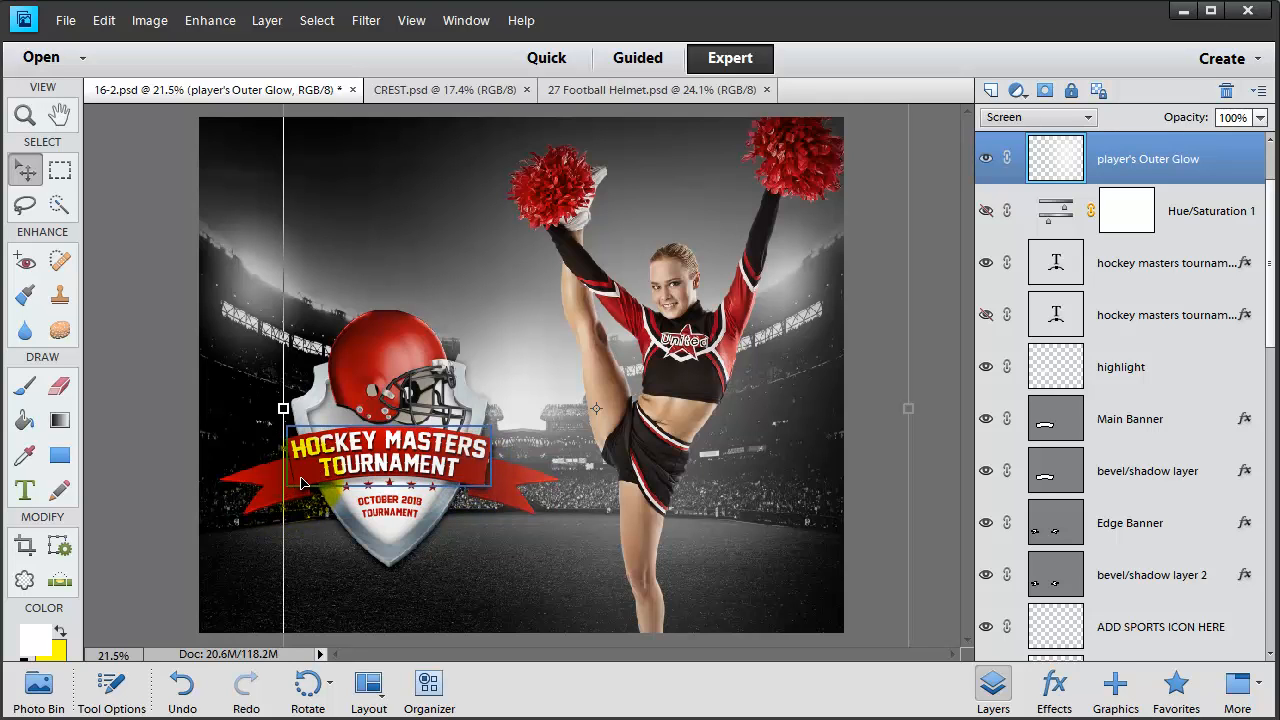
drag(302, 484, 457, 452)
- Try a pink fill on the Main Banner, then cancel the change
click(470, 488)
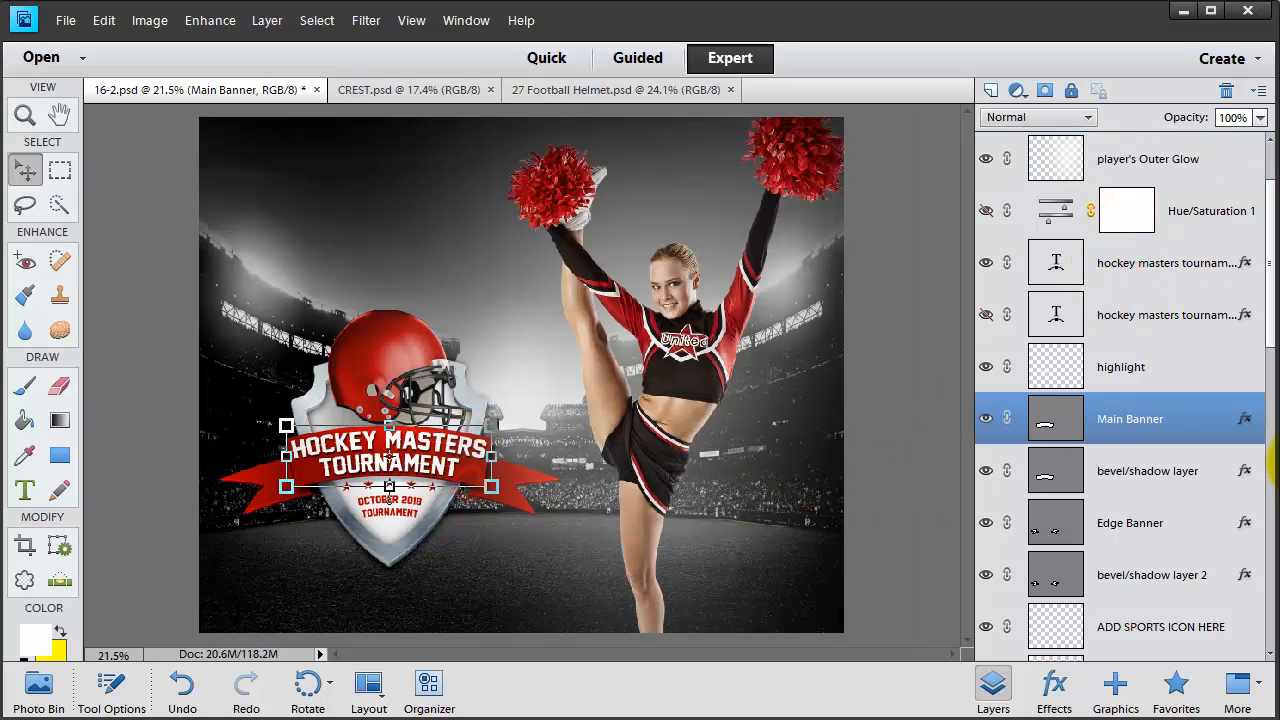
double_click(1045, 422)
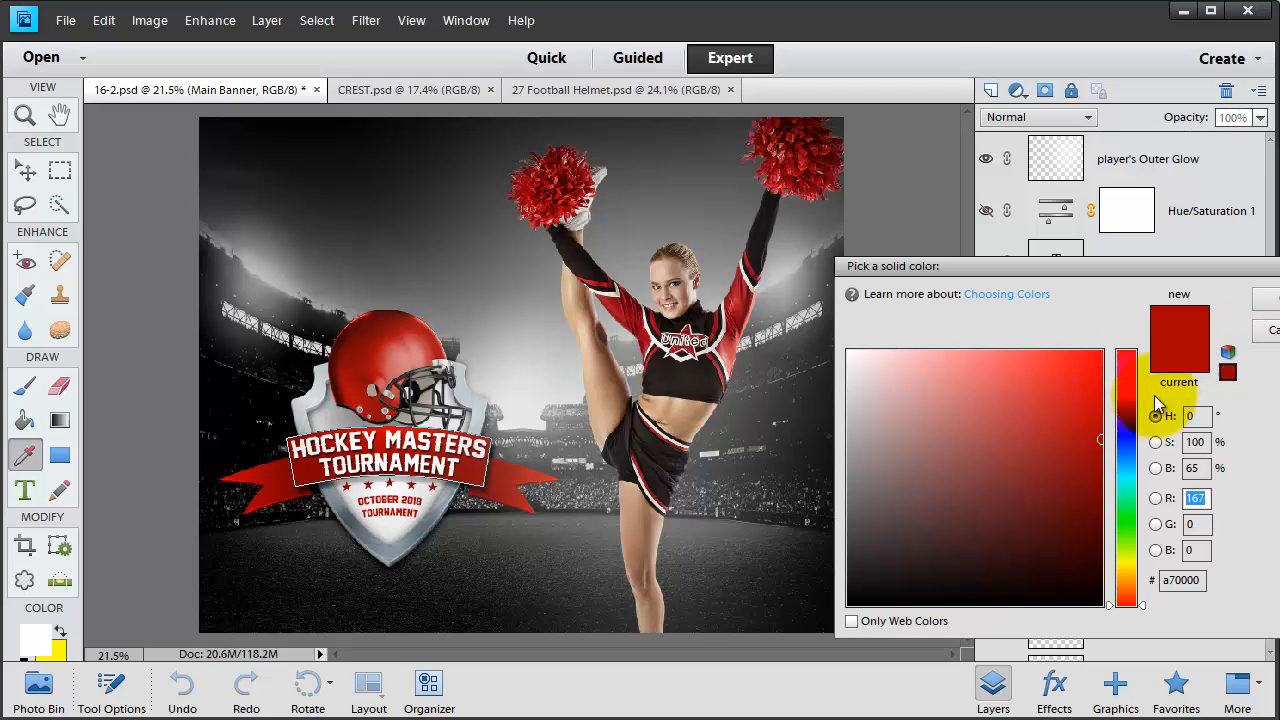
drag(1136, 415, 1130, 390)
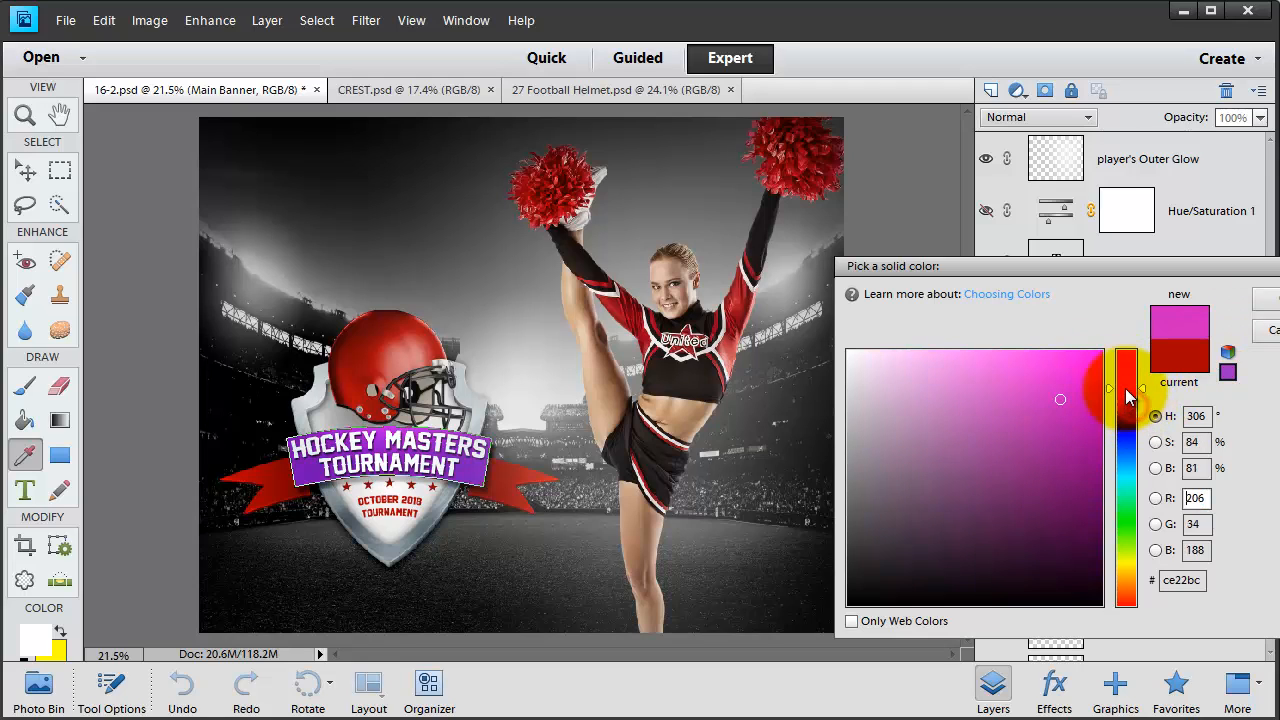
click(1272, 333)
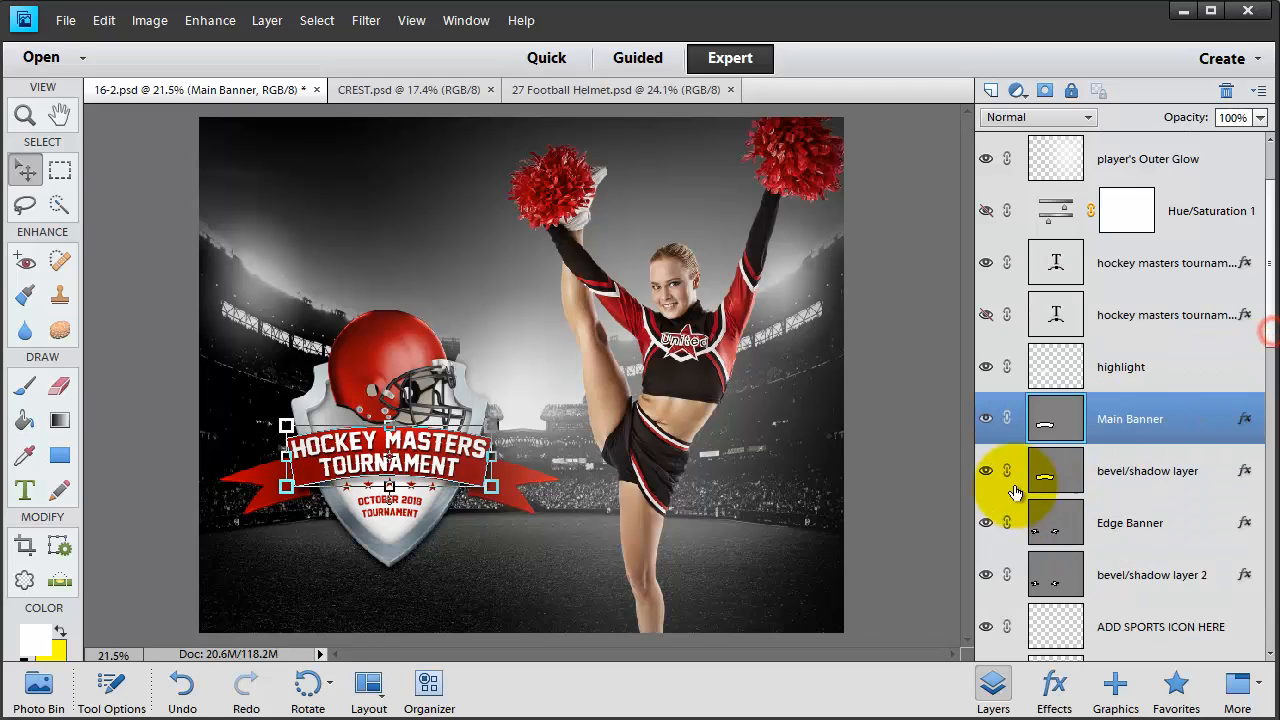
- Recolour the Stars layer to dark brown 28211f, sampled from the cheerleader's top
click(1050, 486)
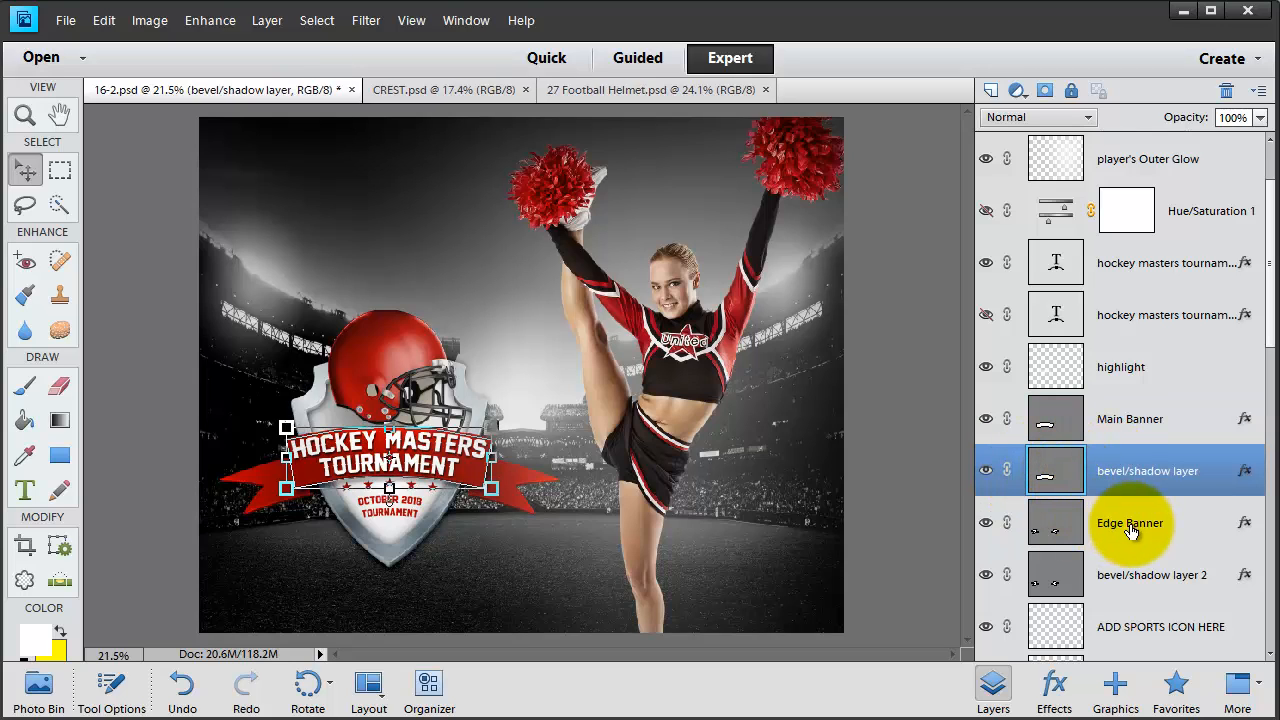
click(1132, 578)
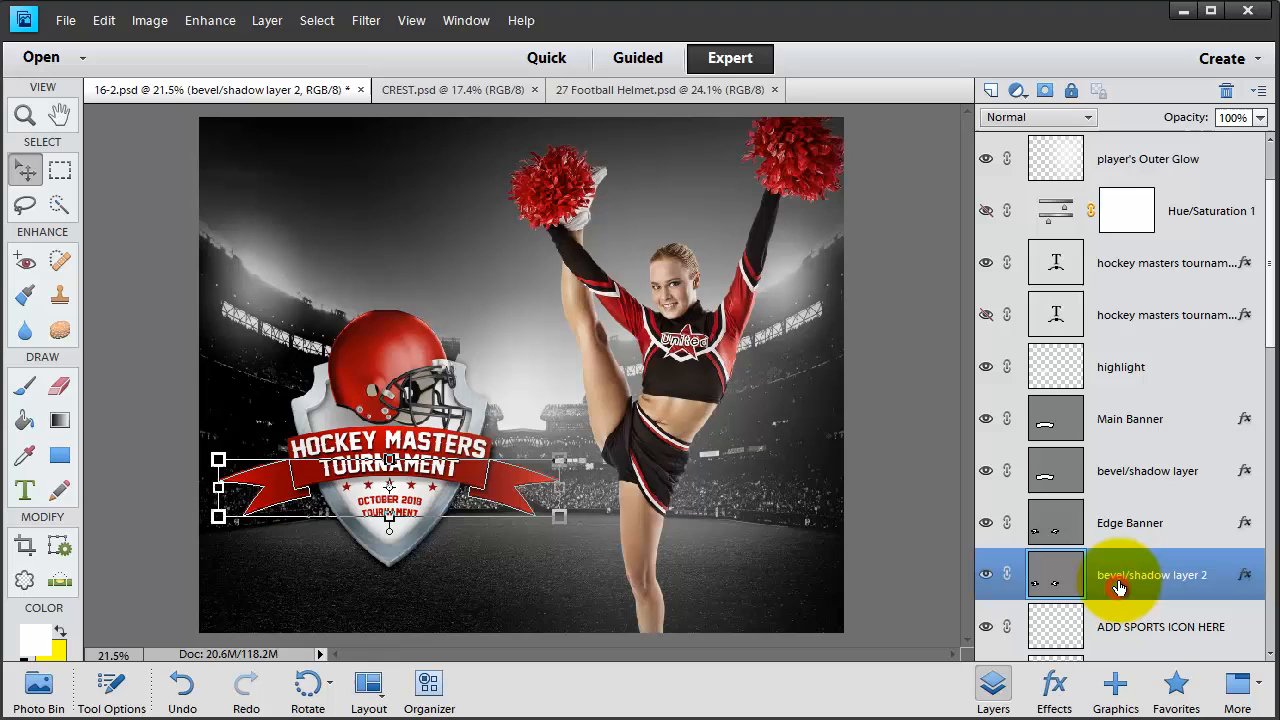
click(1133, 530)
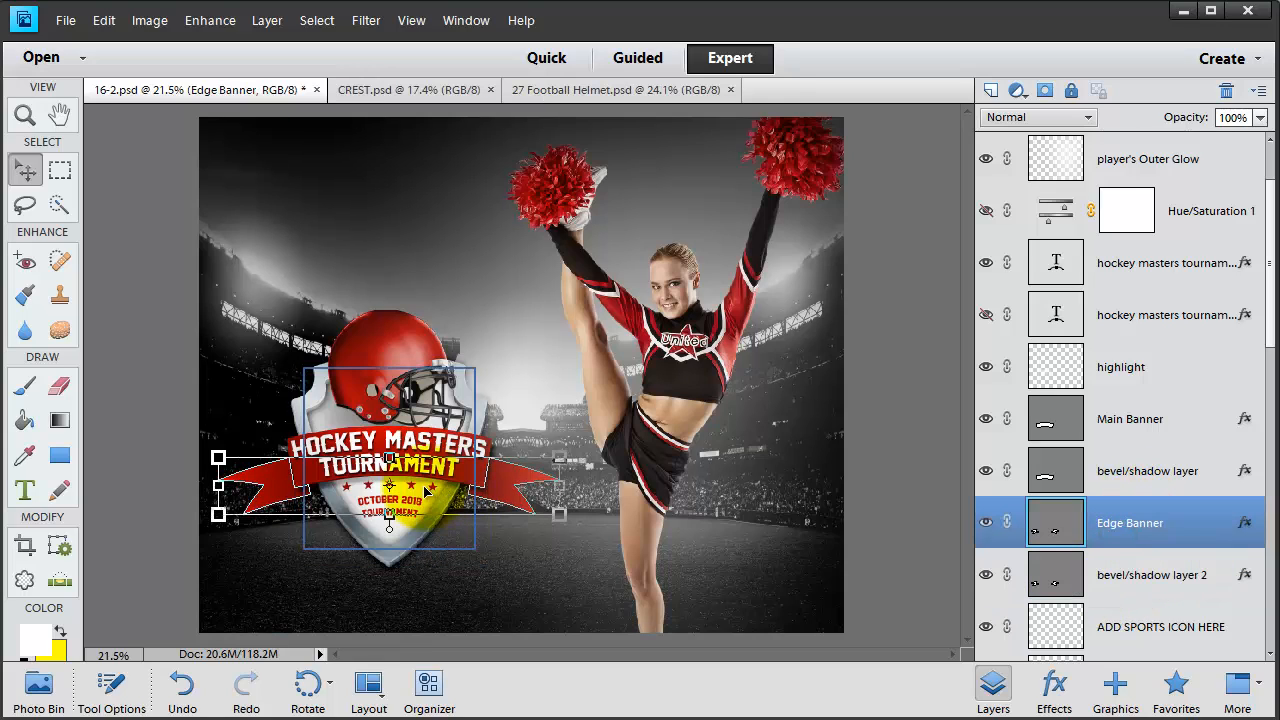
click(427, 488)
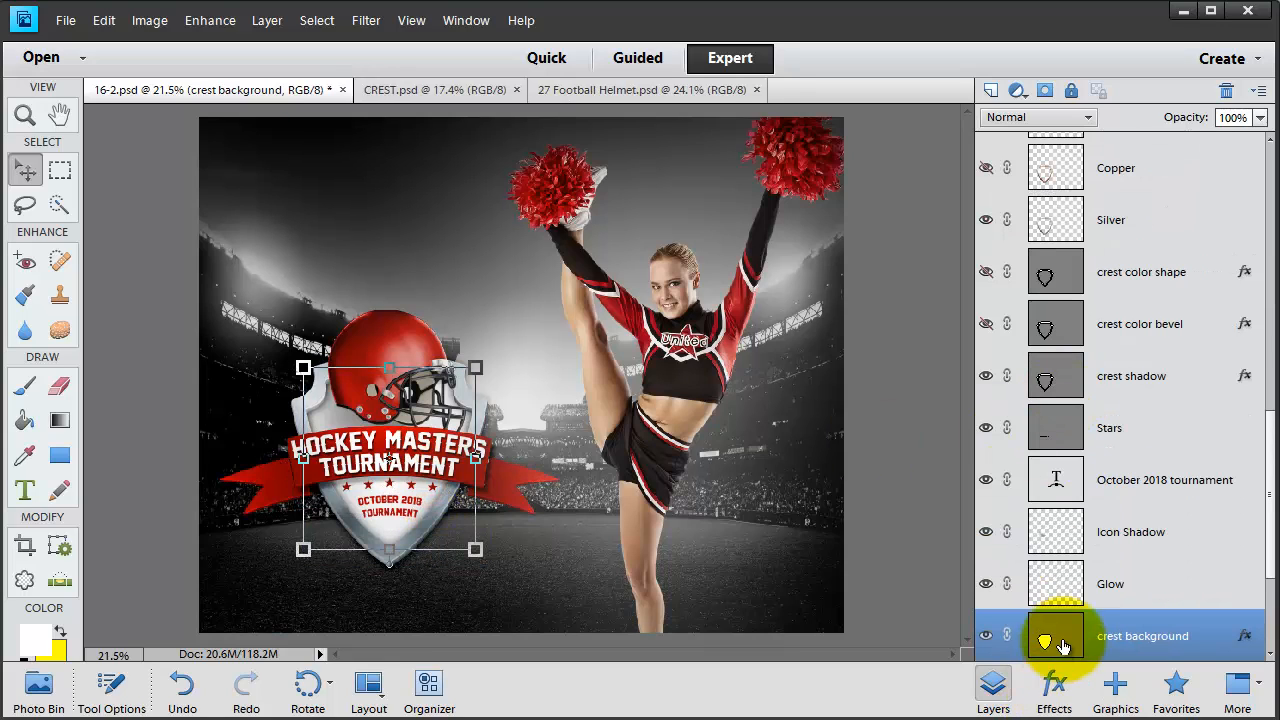
click(433, 488)
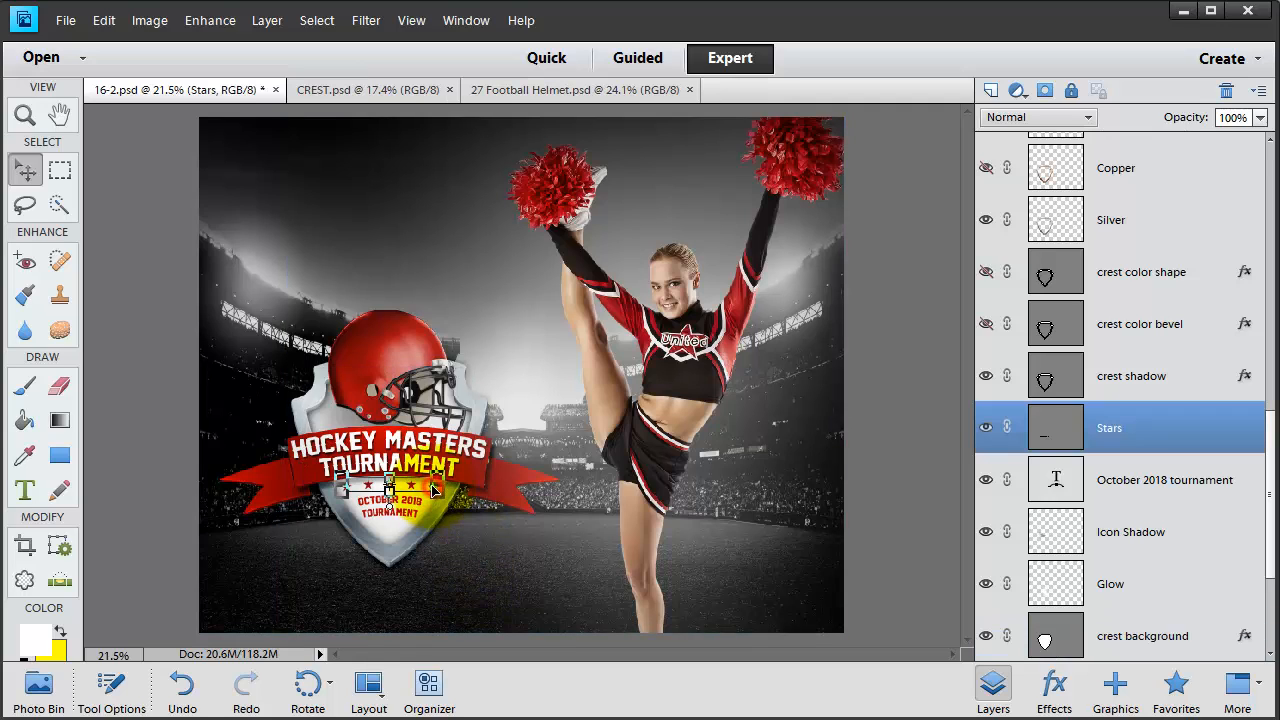
double_click(1057, 420)
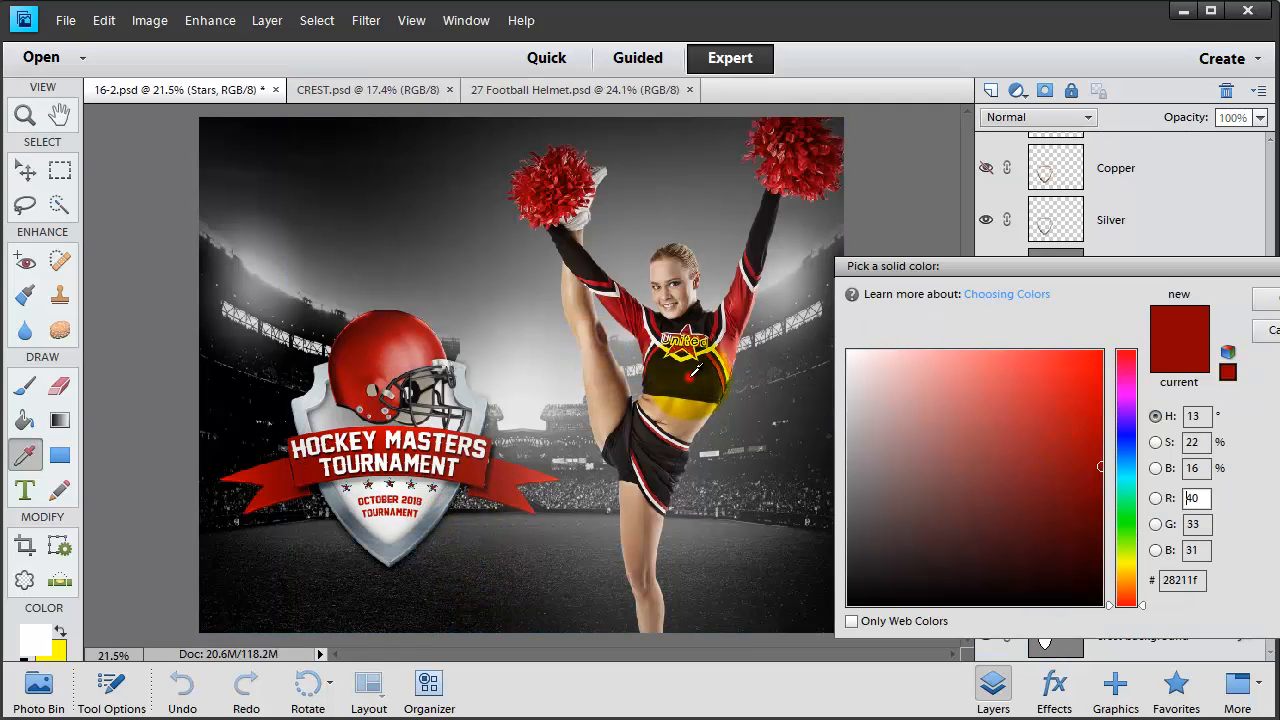
click(688, 376)
click(1262, 300)
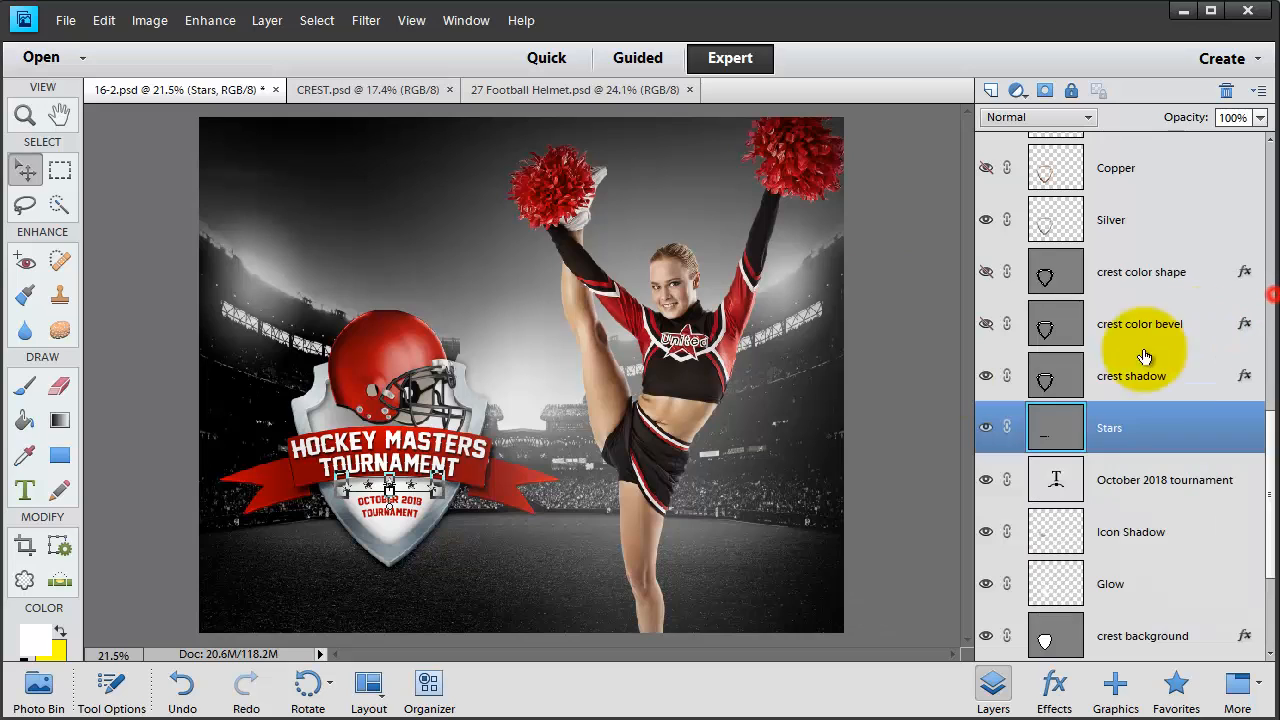
key(v)
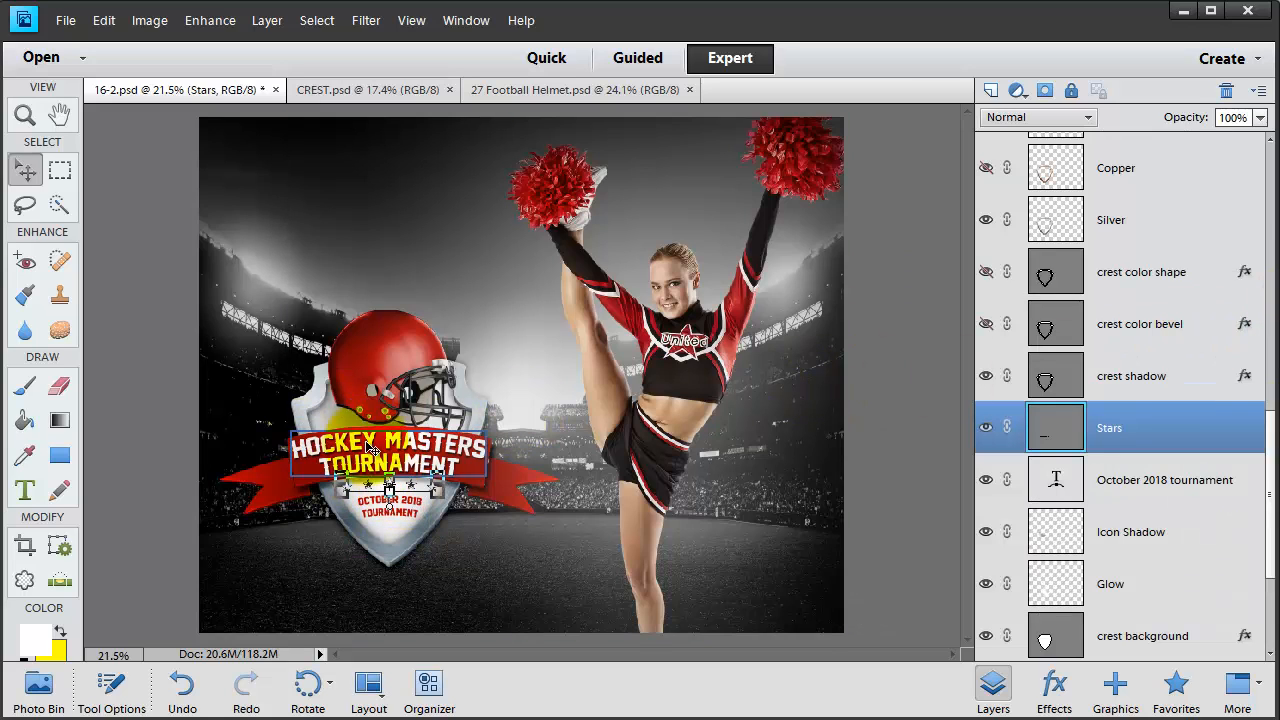
click(18, 421)
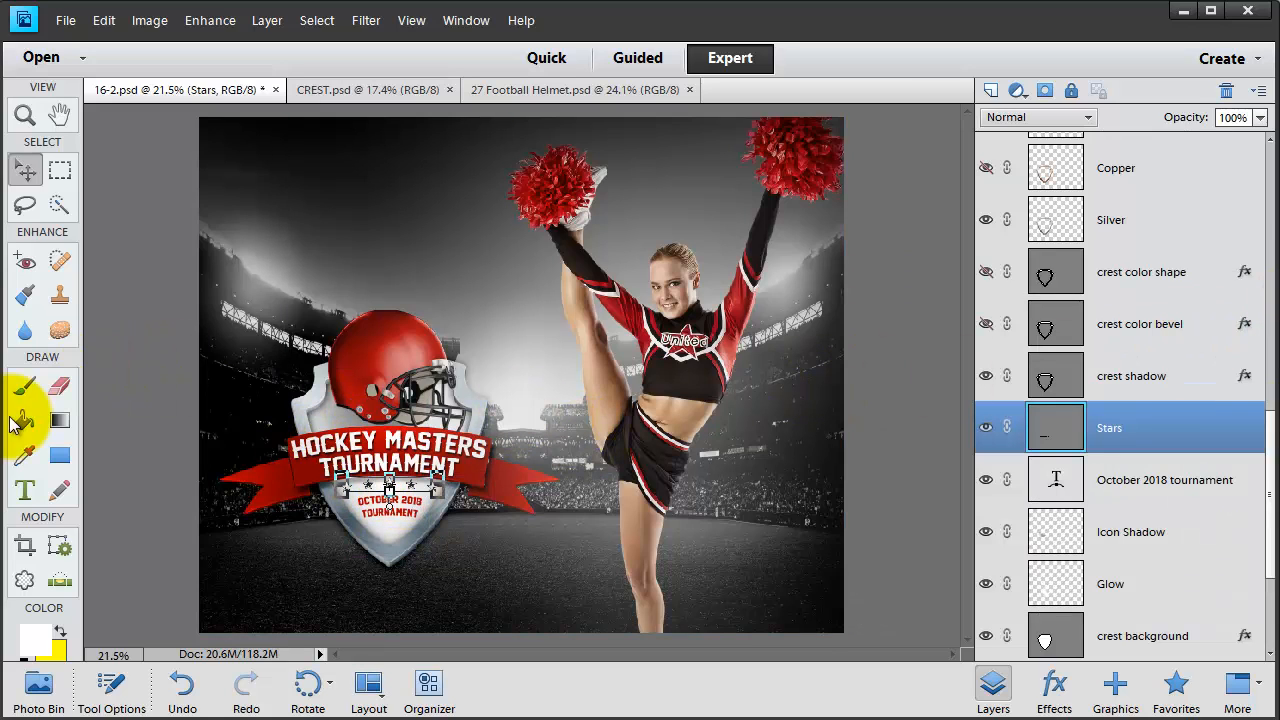
click(27, 505)
drag(297, 431, 491, 438)
key(BackSpace)
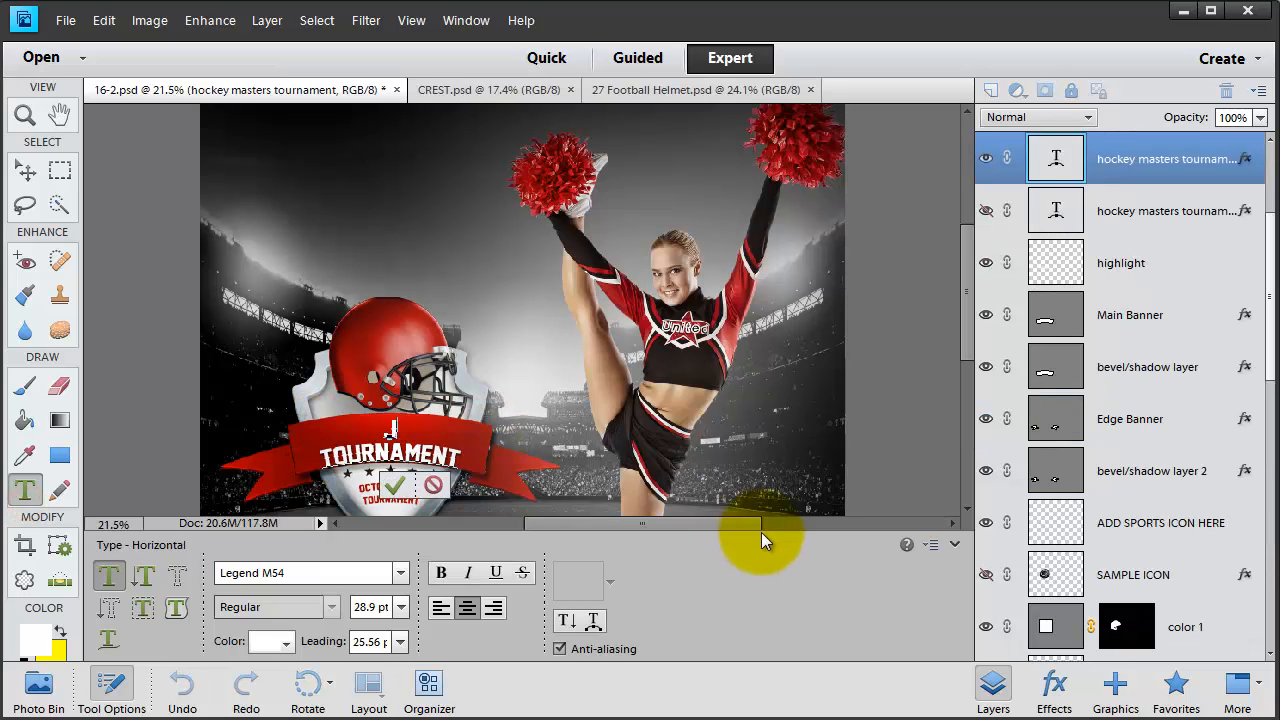
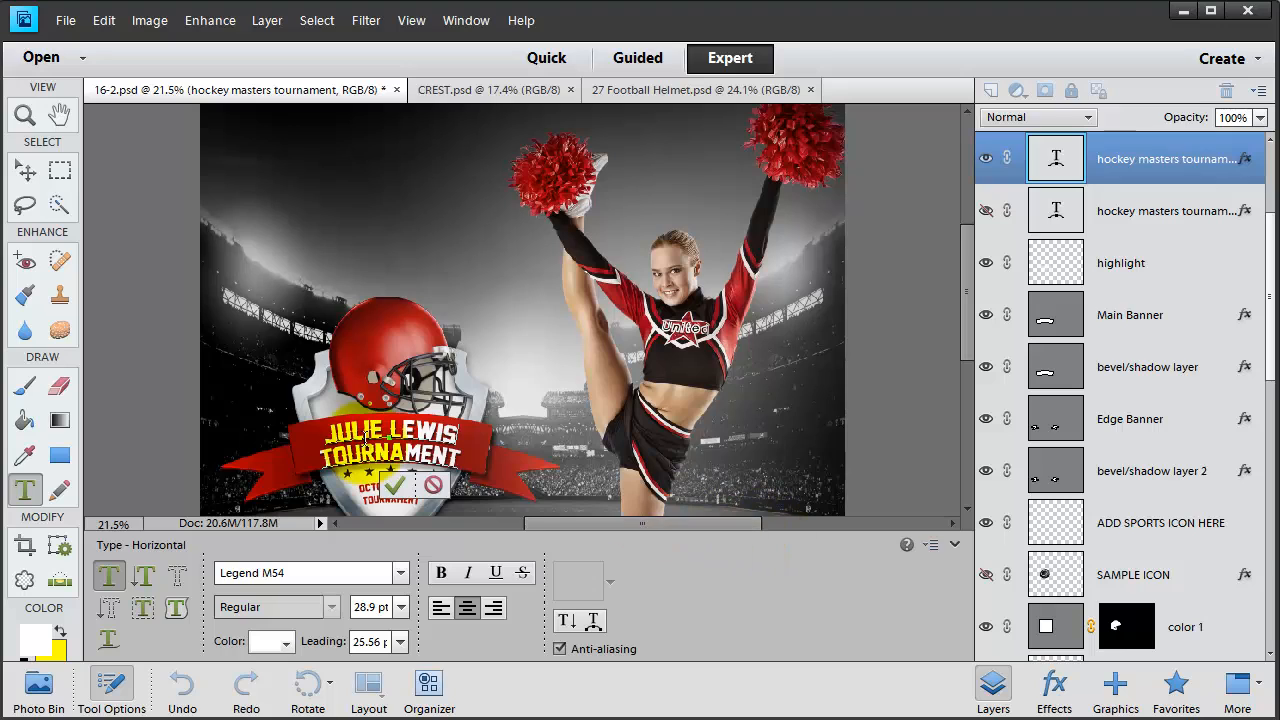
text(CH)
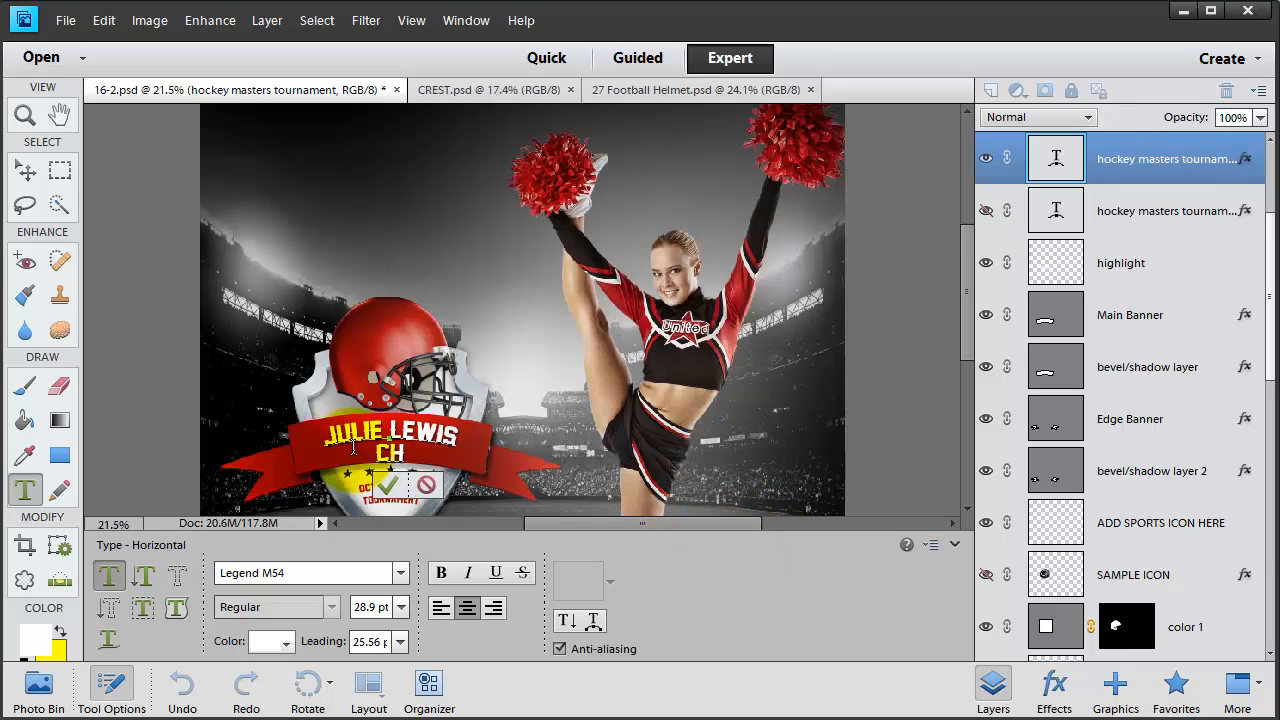
text(EER FINALS)
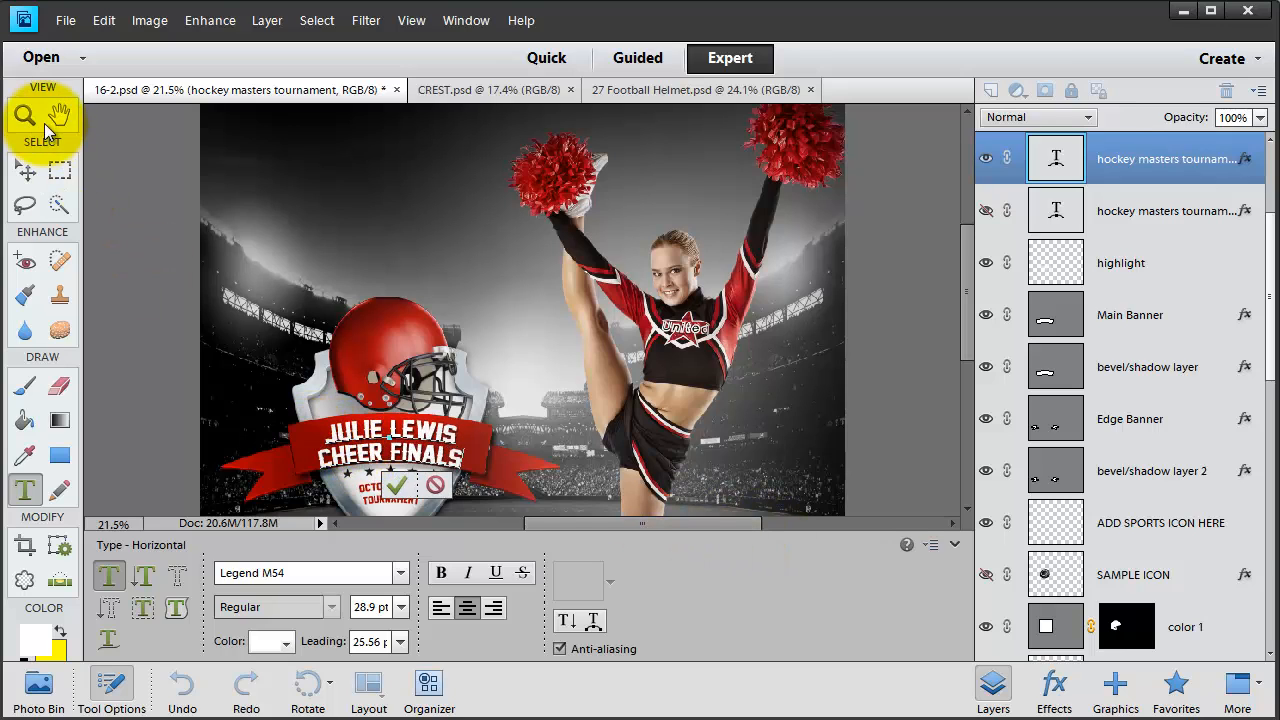
click(25, 171)
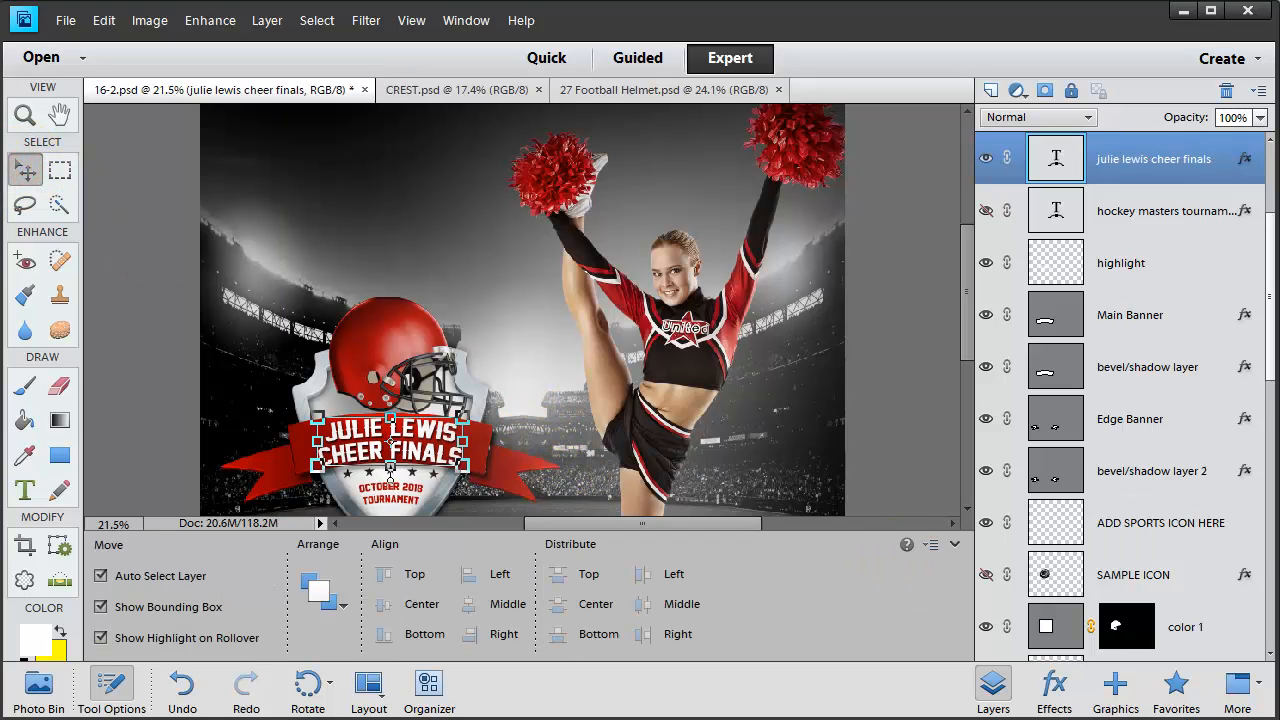
double_click(1246, 159)
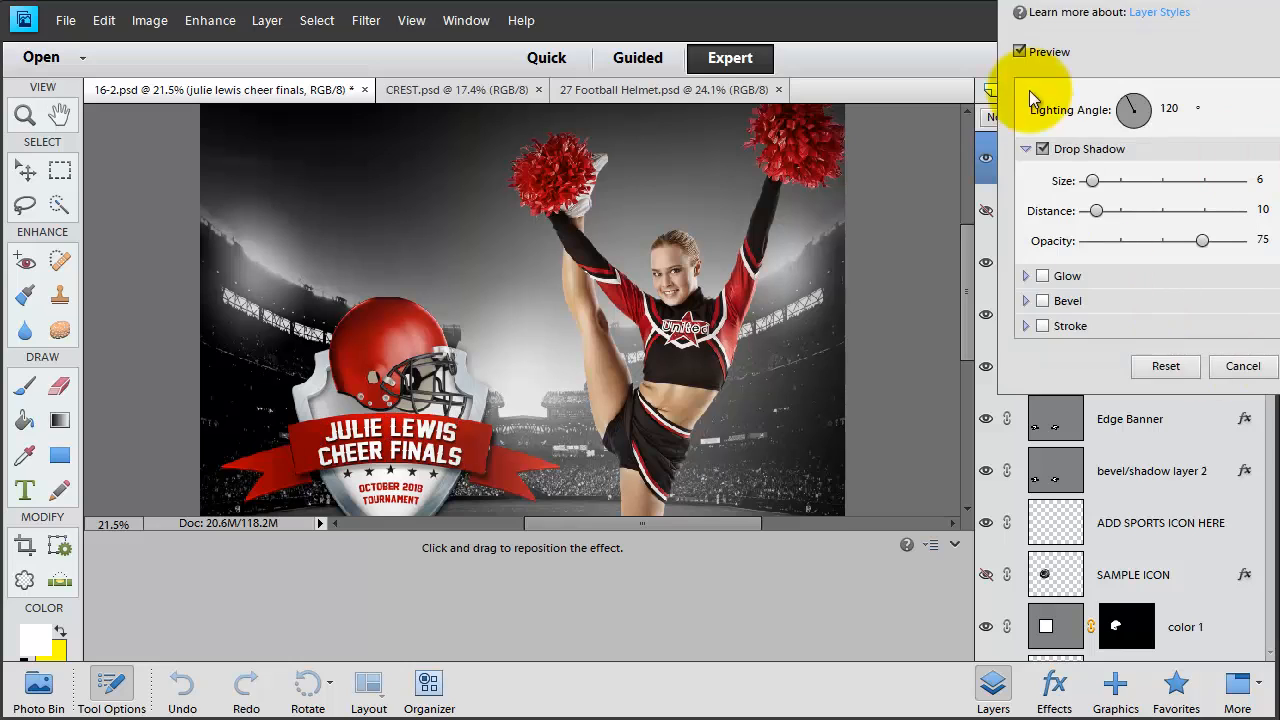
click(1043, 150)
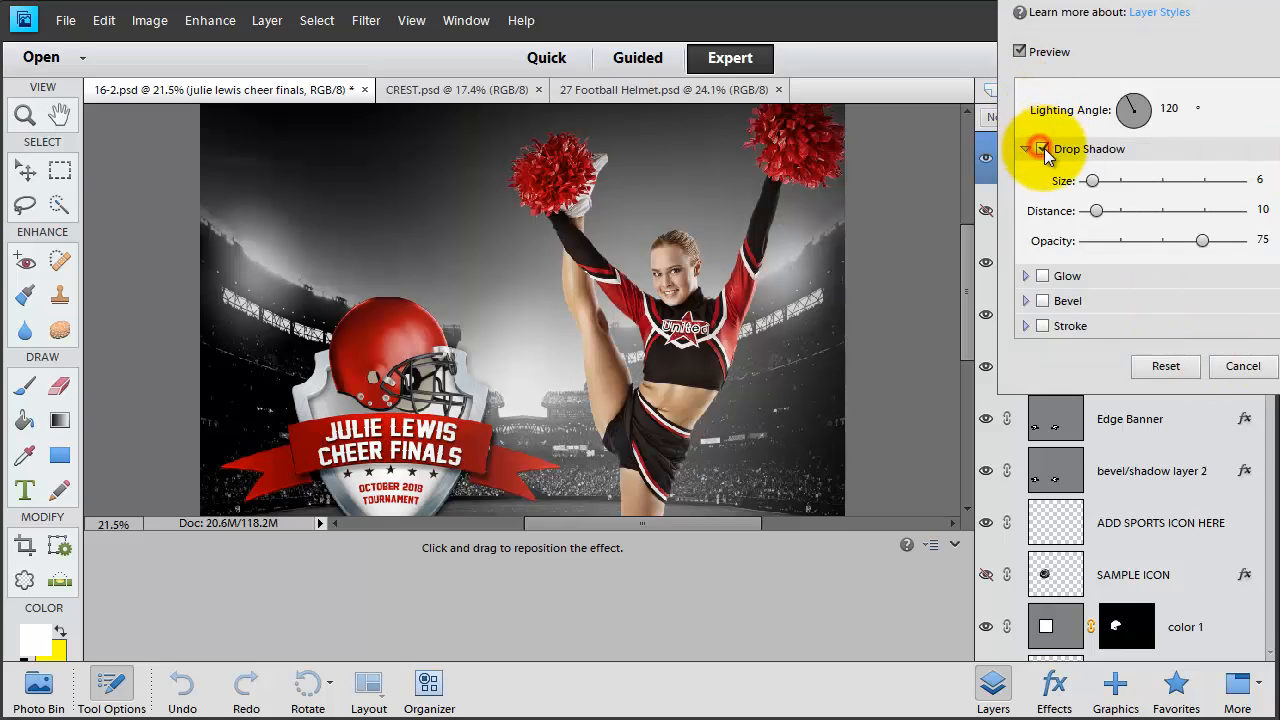
key(Return)
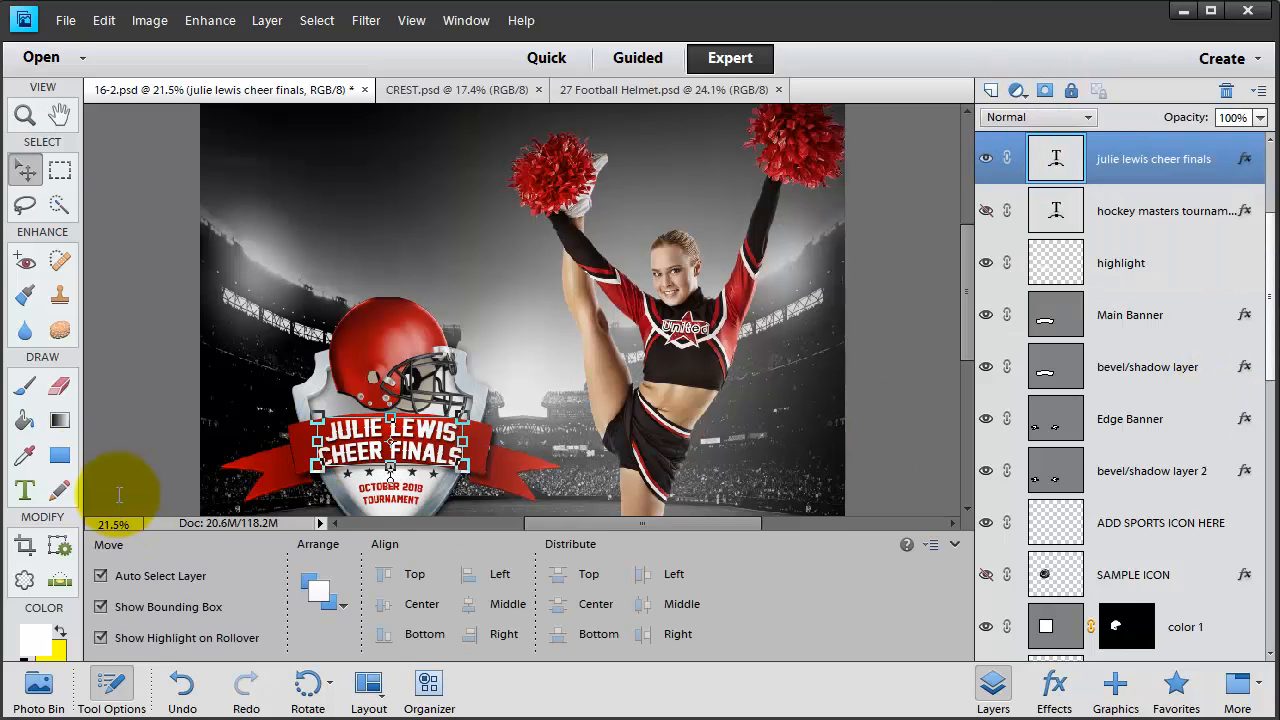
- Make both lines of the banner title white
click(25, 490)
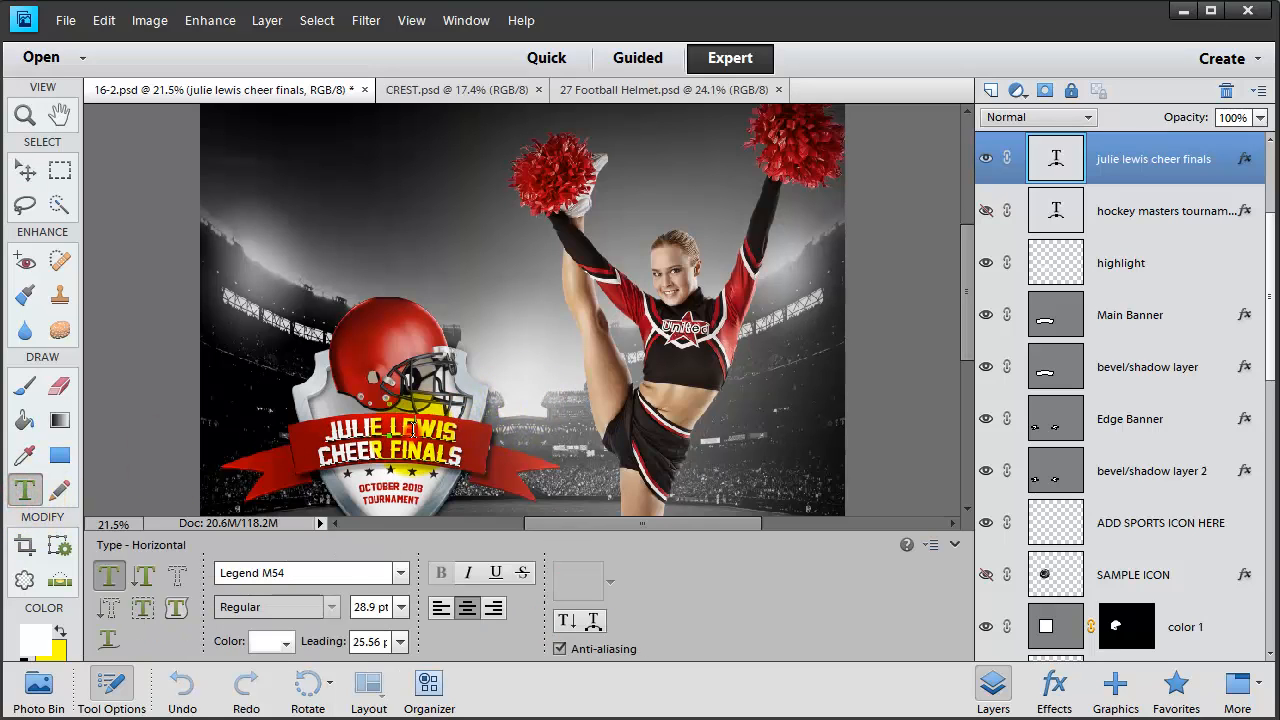
triple_click(413, 429)
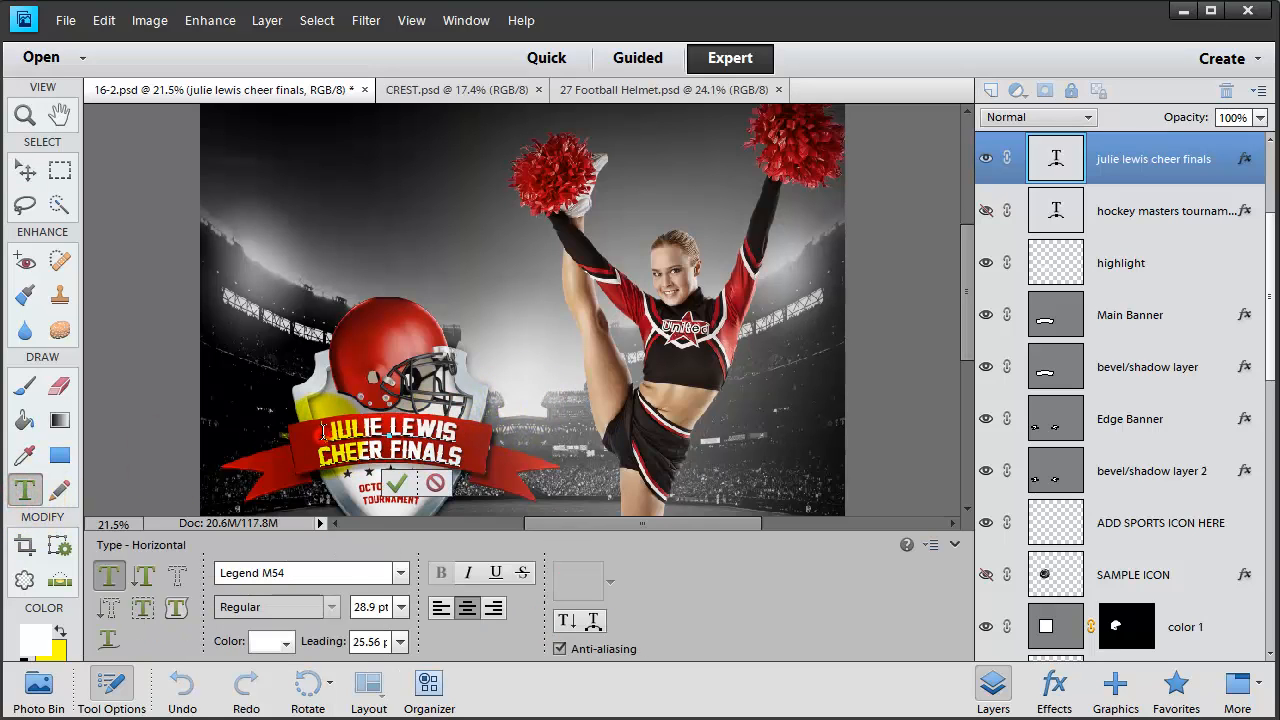
drag(322, 432, 462, 458)
click(276, 643)
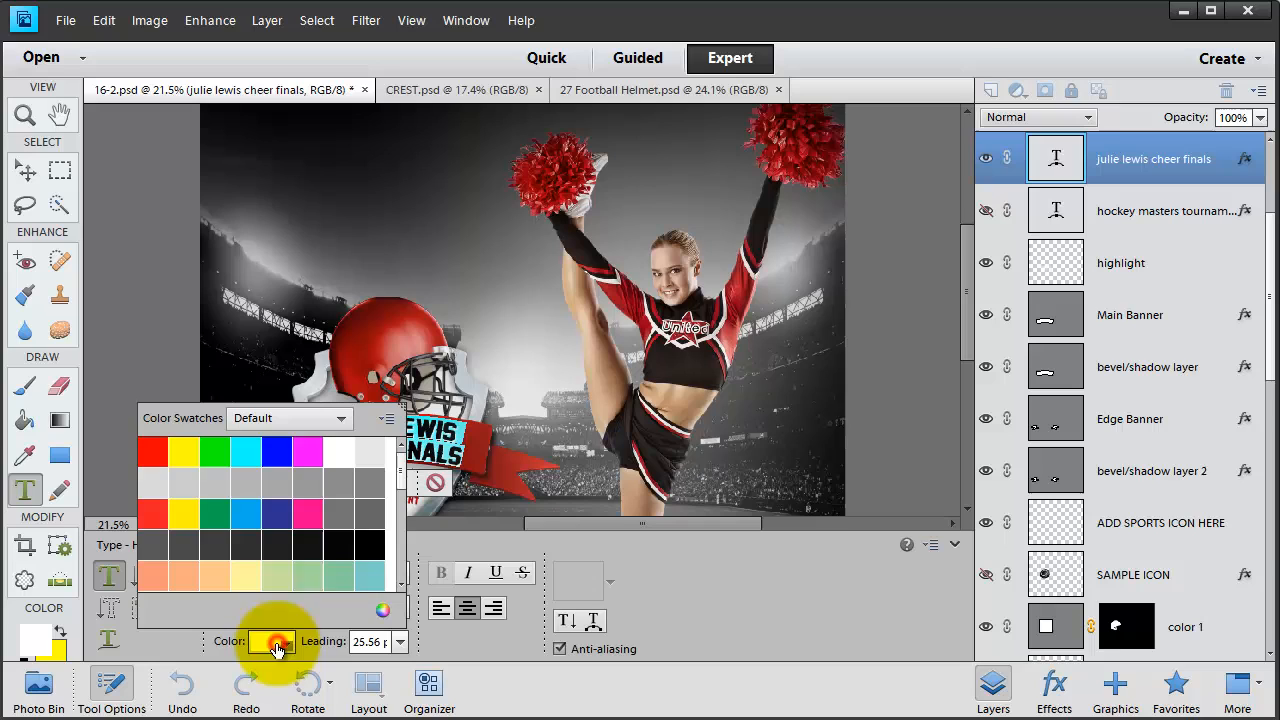
click(372, 545)
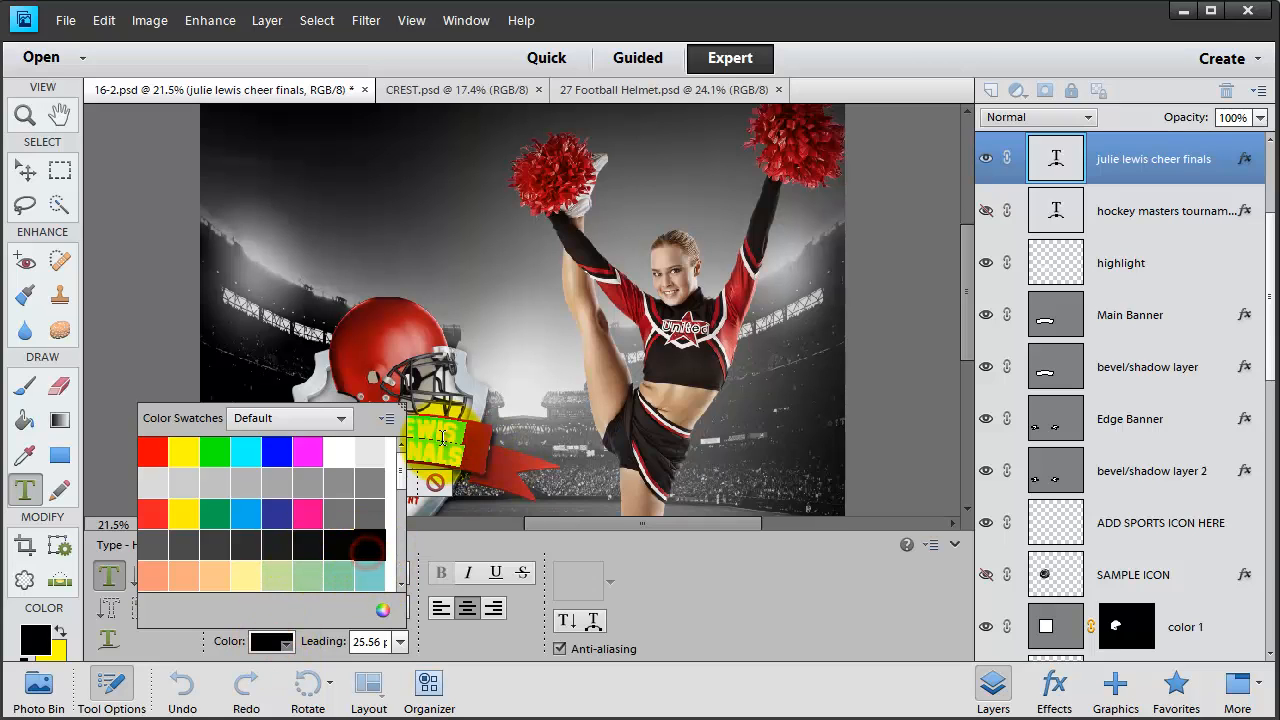
click(340, 452)
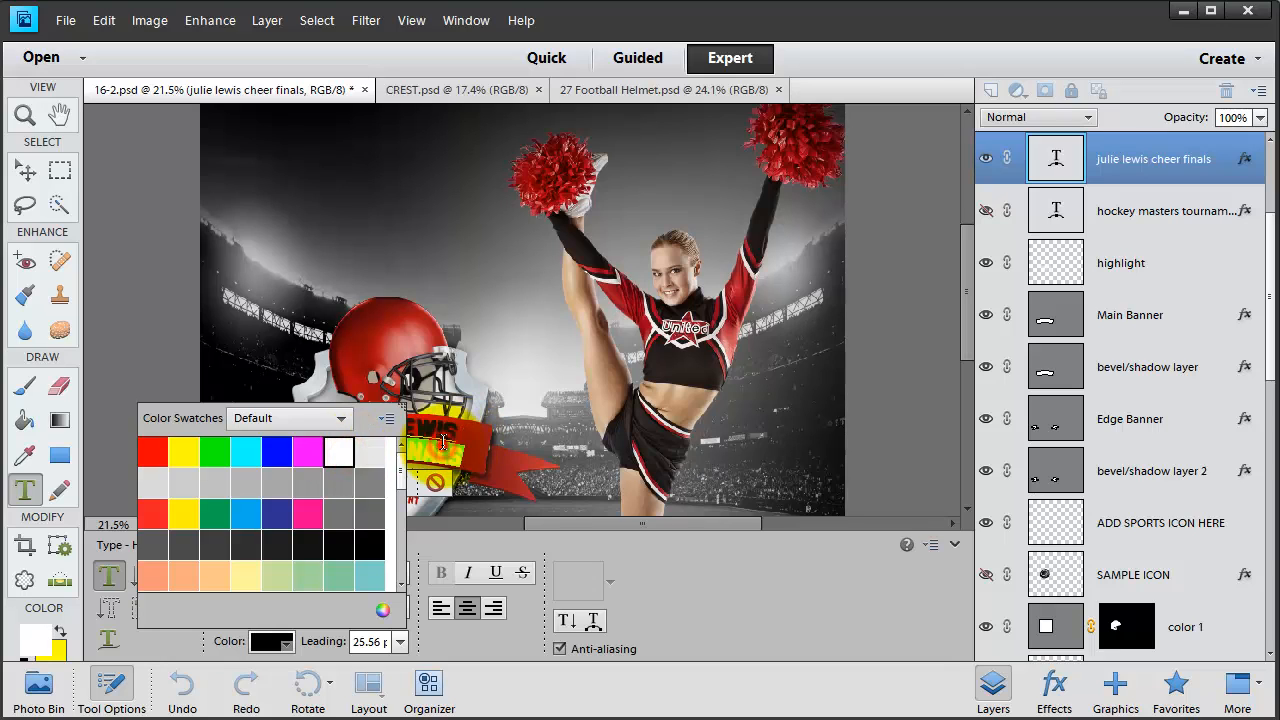
click(338, 453)
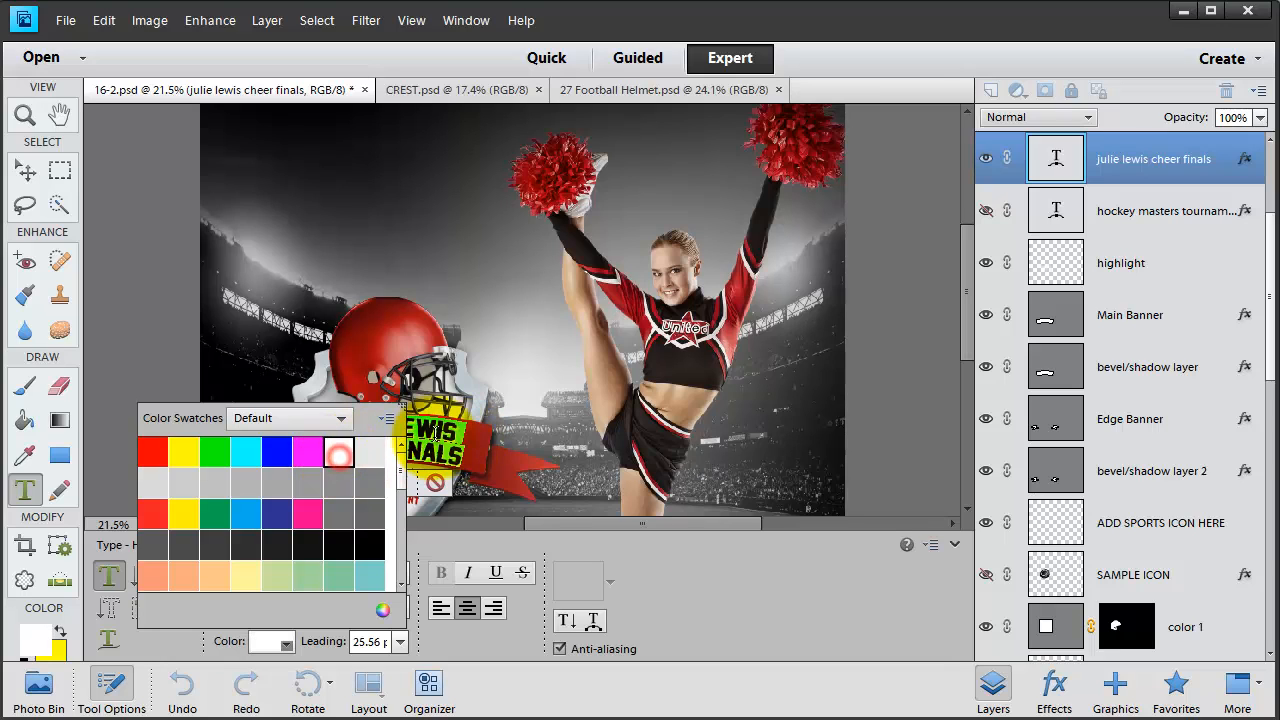
click(435, 438)
- Commit the title edits and select the October 2018 tournament text layer
key(ctrl+Return)
key(v)
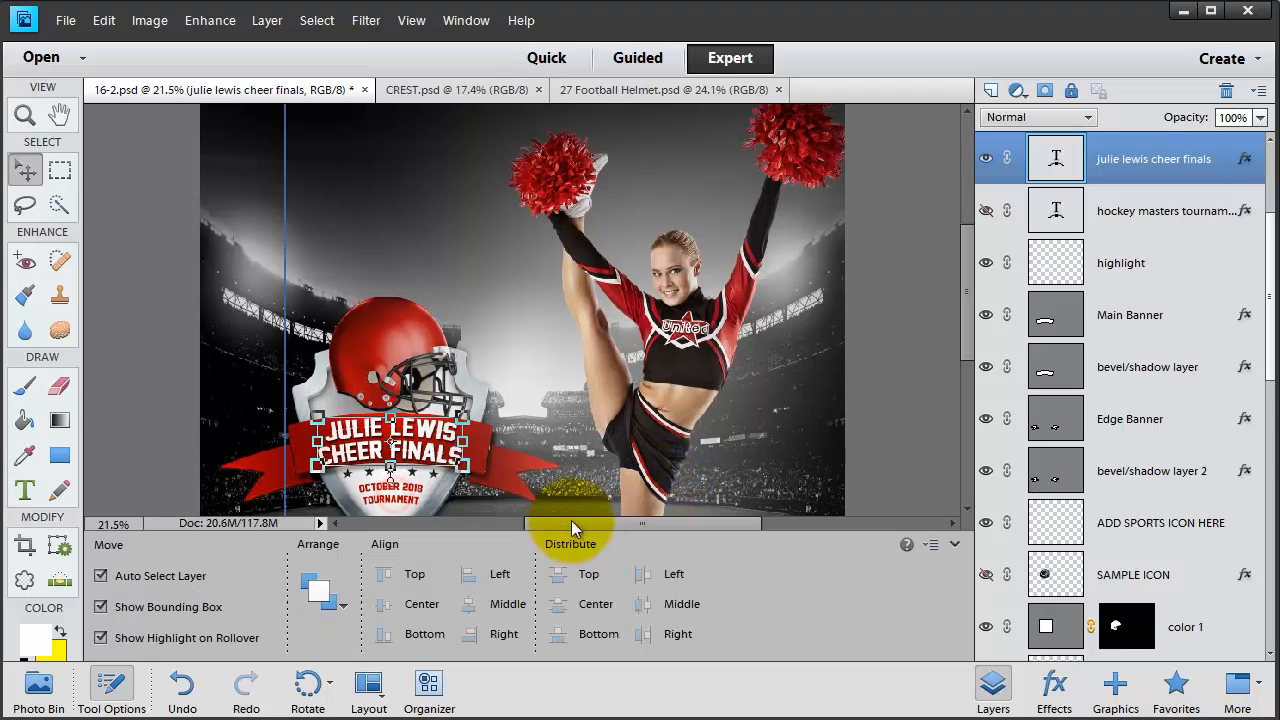
drag(393, 502, 670, 377)
scroll(675, 347, down, 3)
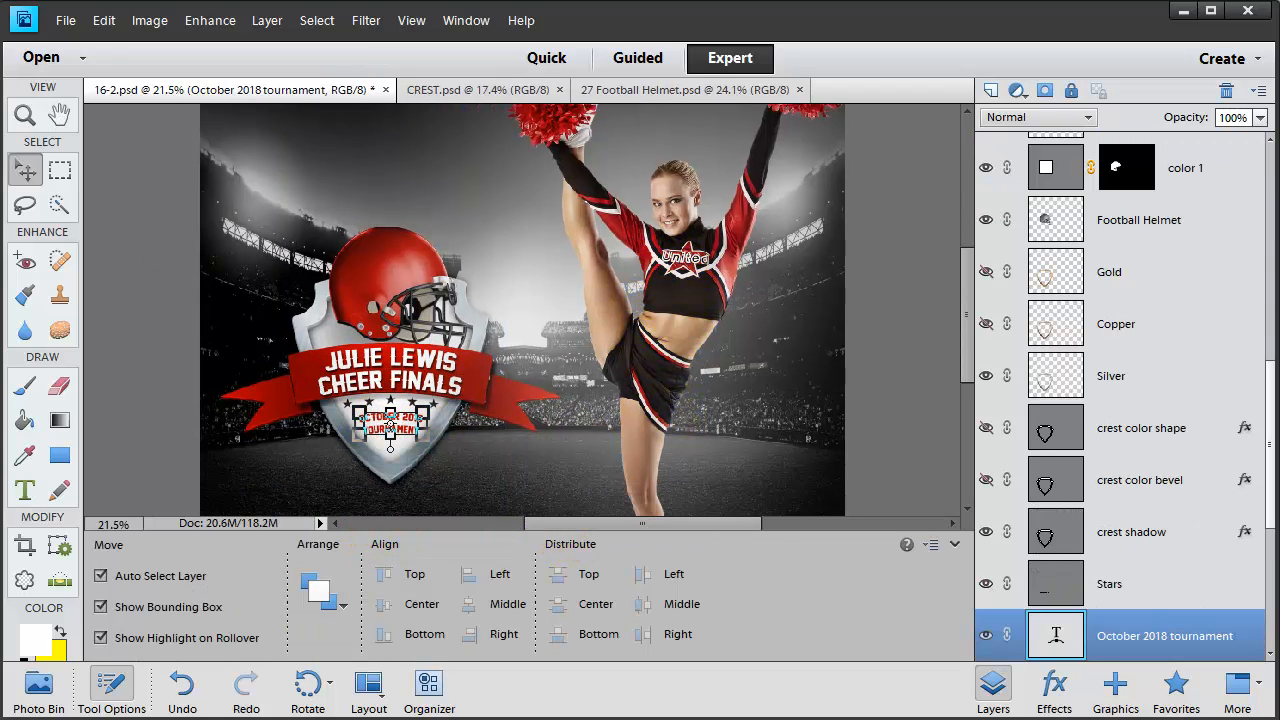
- Open 37 Color Flags Crossed.psd from the Sports-Mania-Elements folder
click(65, 20)
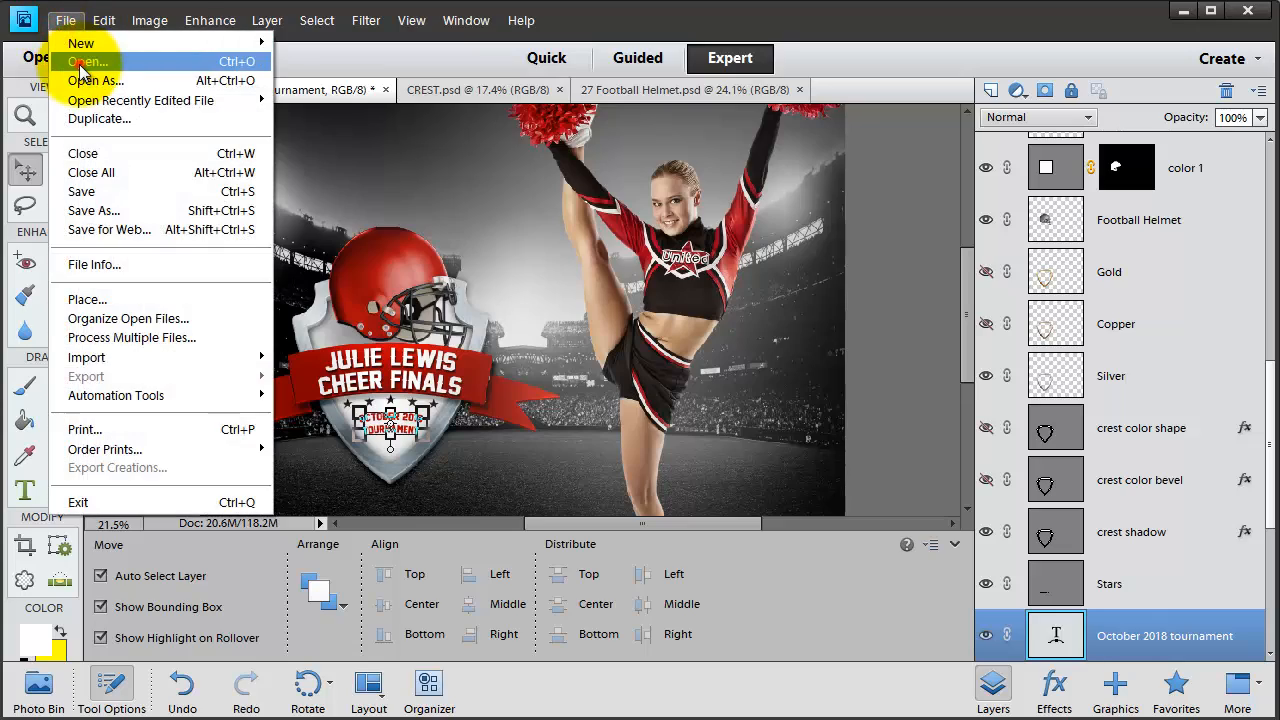
click(85, 62)
drag(1147, 165, 1120, 331)
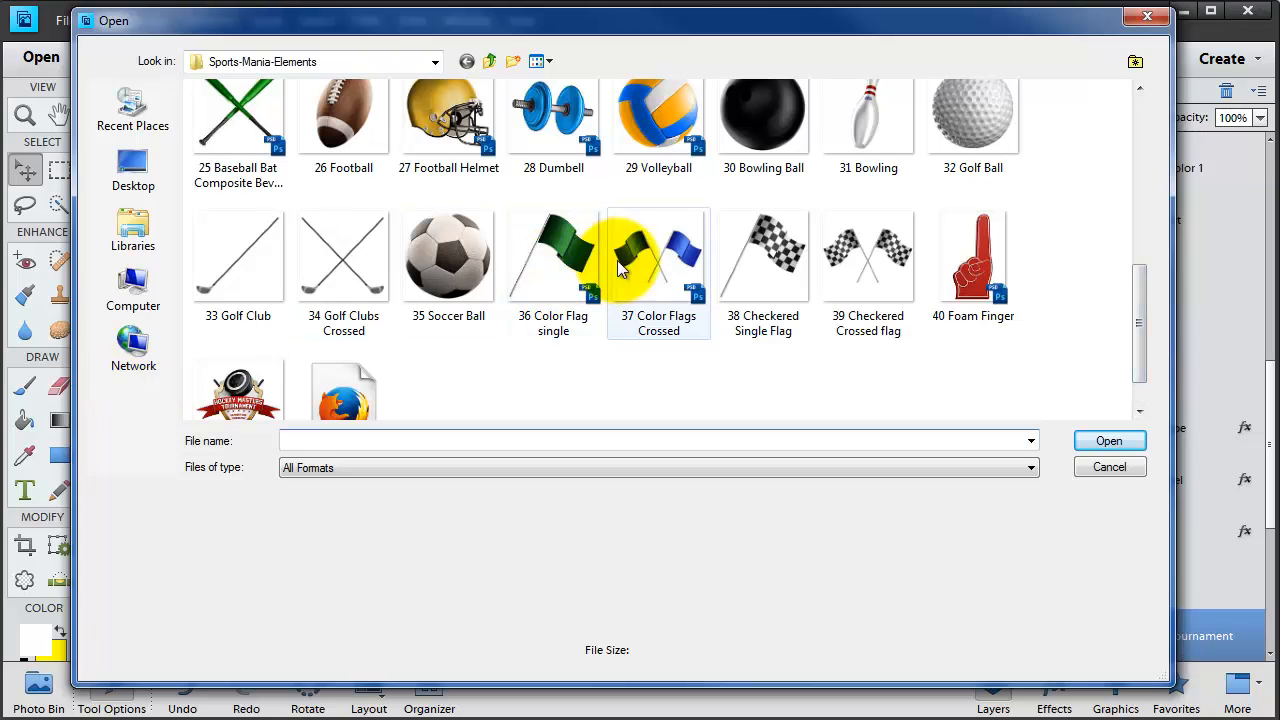
click(652, 254)
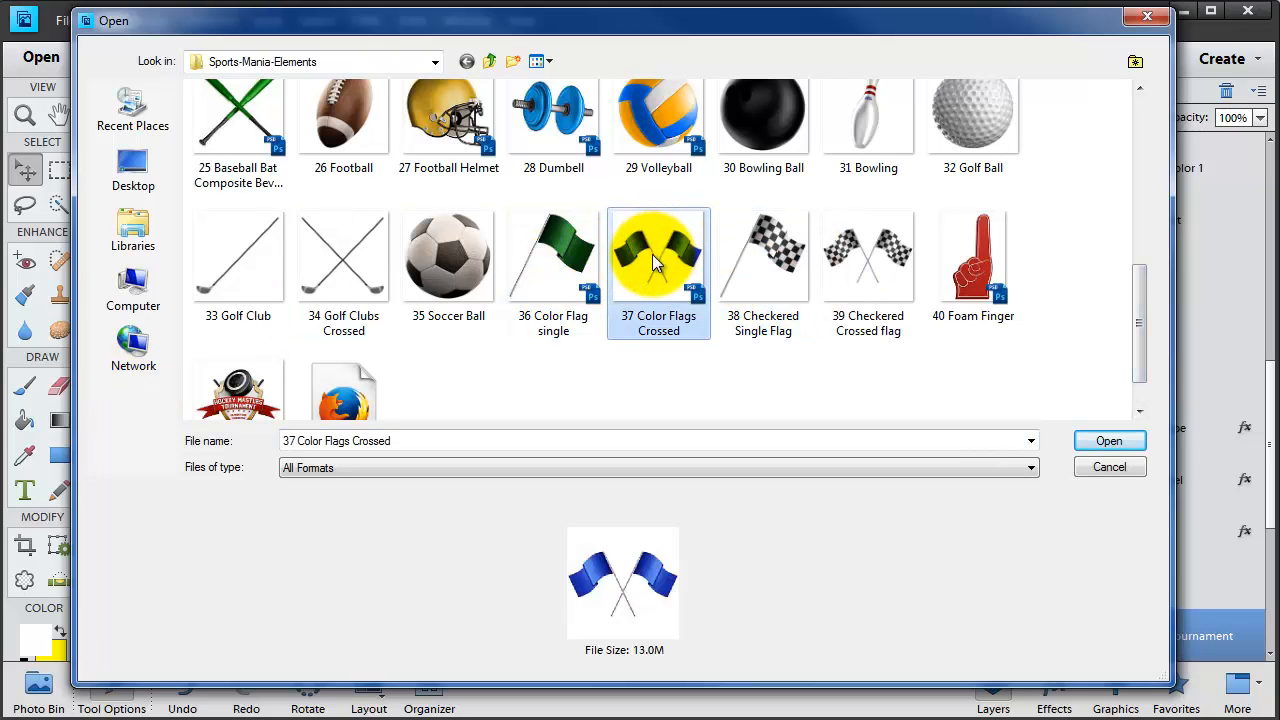
click(1092, 447)
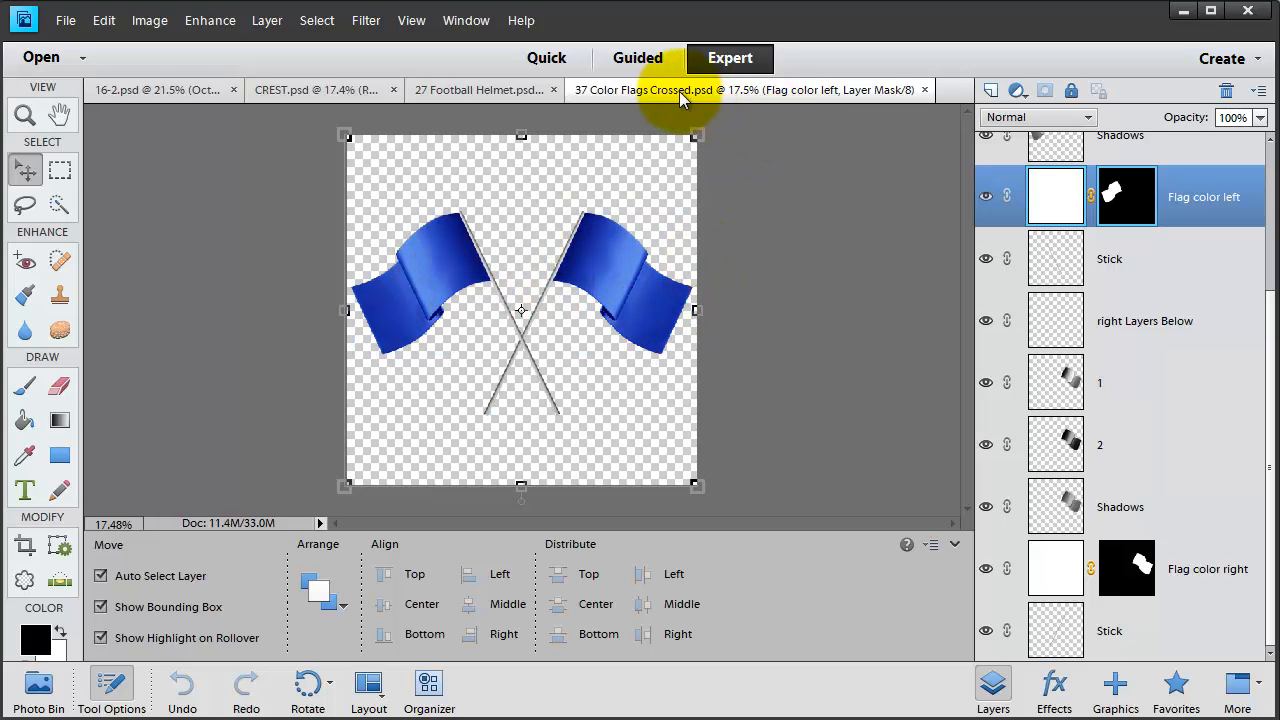
- Duplicate all the flag layers, Left Layers Below through Stick, into 16-2.psd
scroll(1134, 234, up, 3)
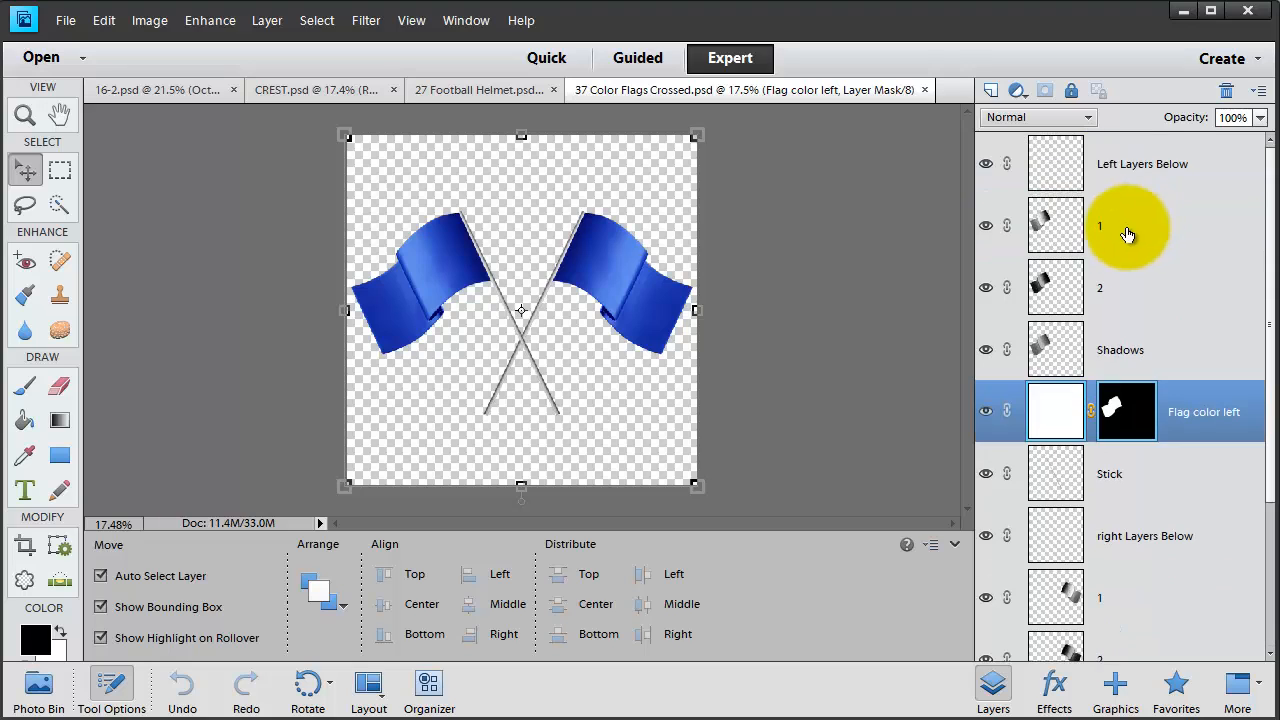
click(1123, 178)
scroll(1130, 400, down, 3)
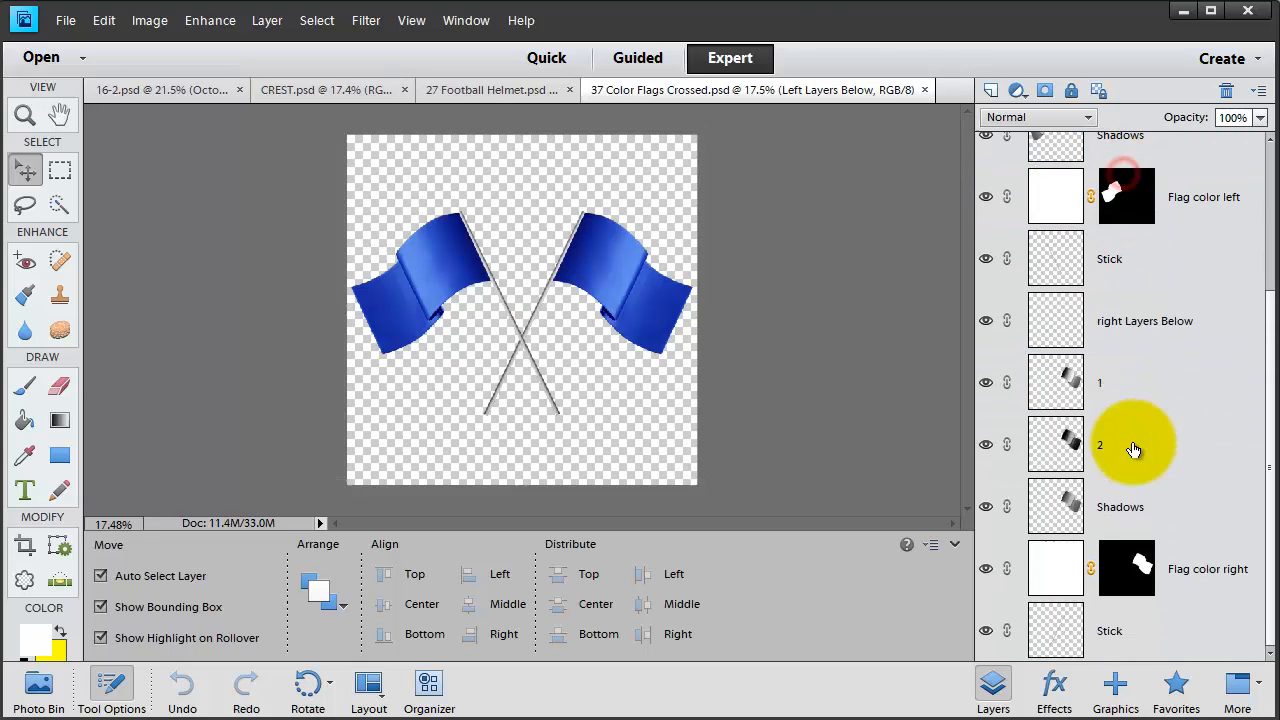
shift+click(1130, 630)
right_click(1138, 634)
click(1160, 300)
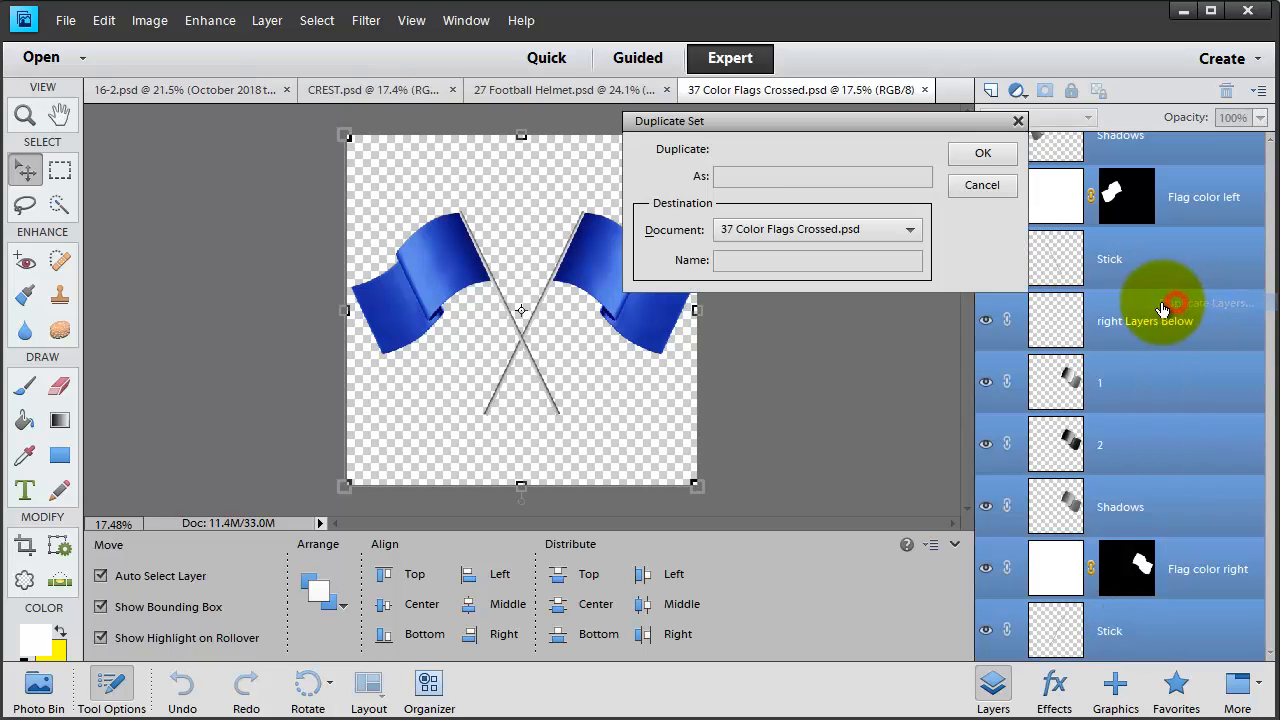
click(759, 232)
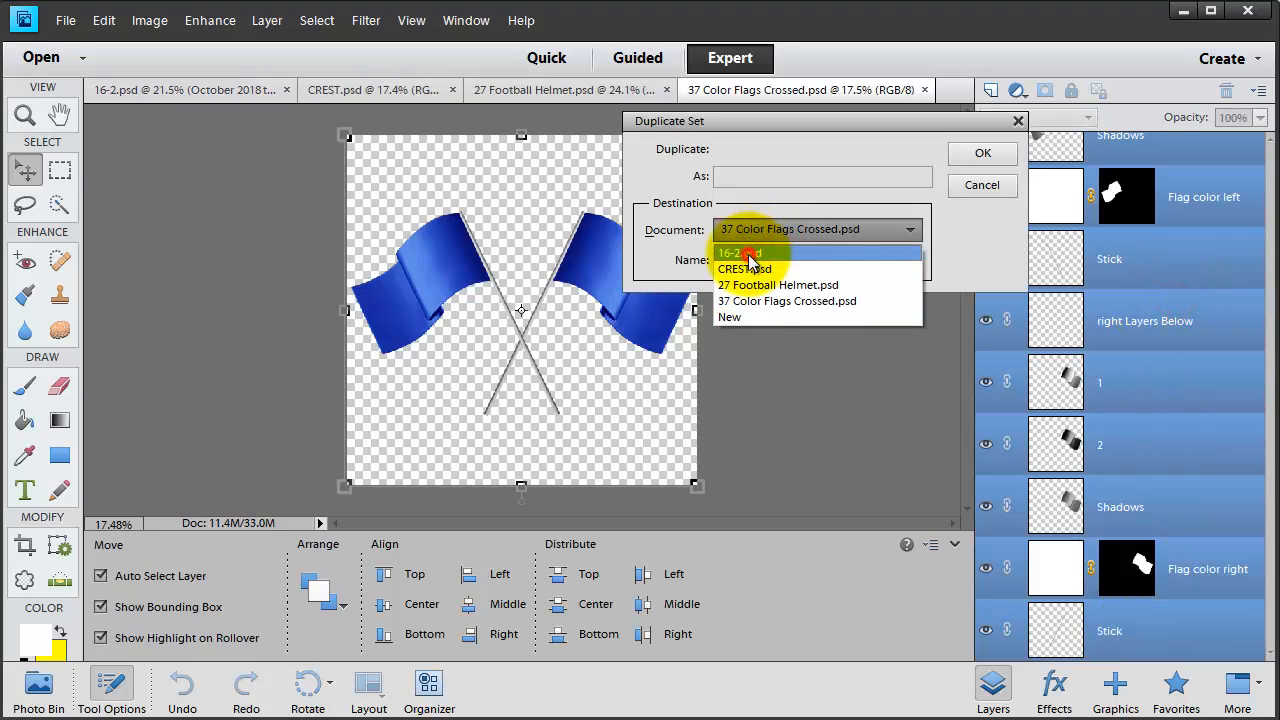
click(745, 254)
click(977, 155)
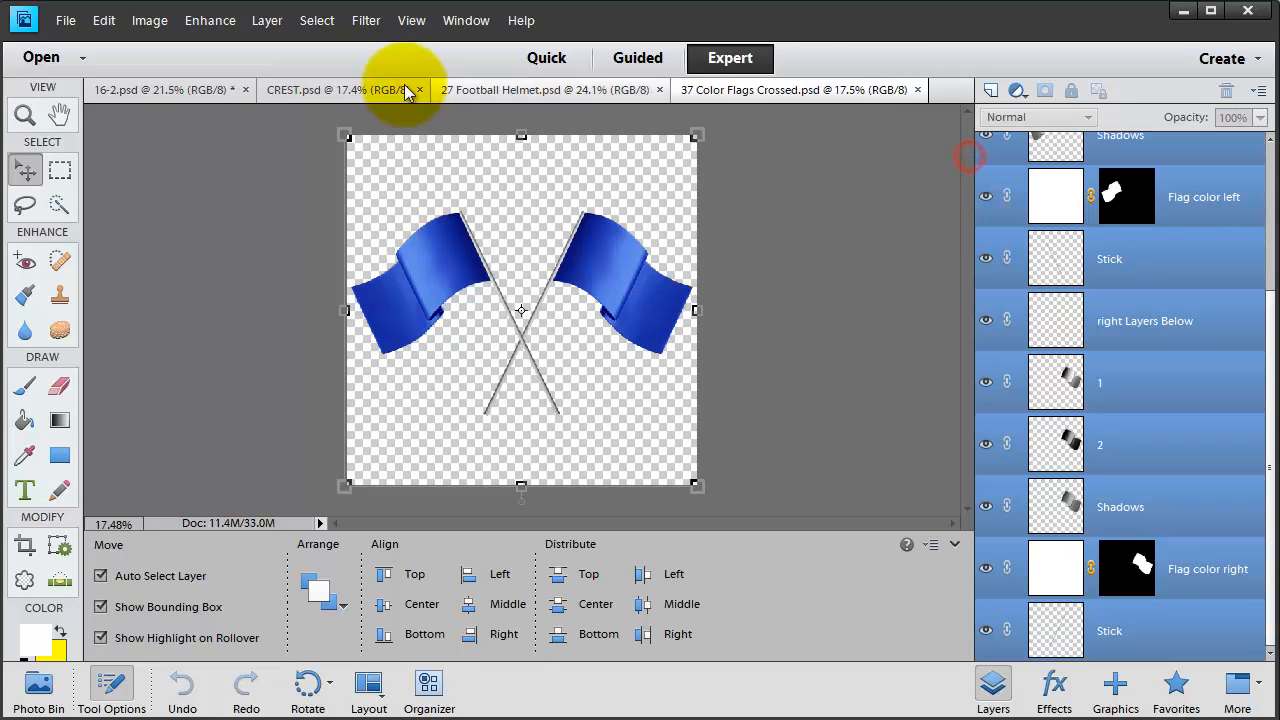
- Scale the copied flags to about 72% and place them behind the crest above the helmet
click(160, 90)
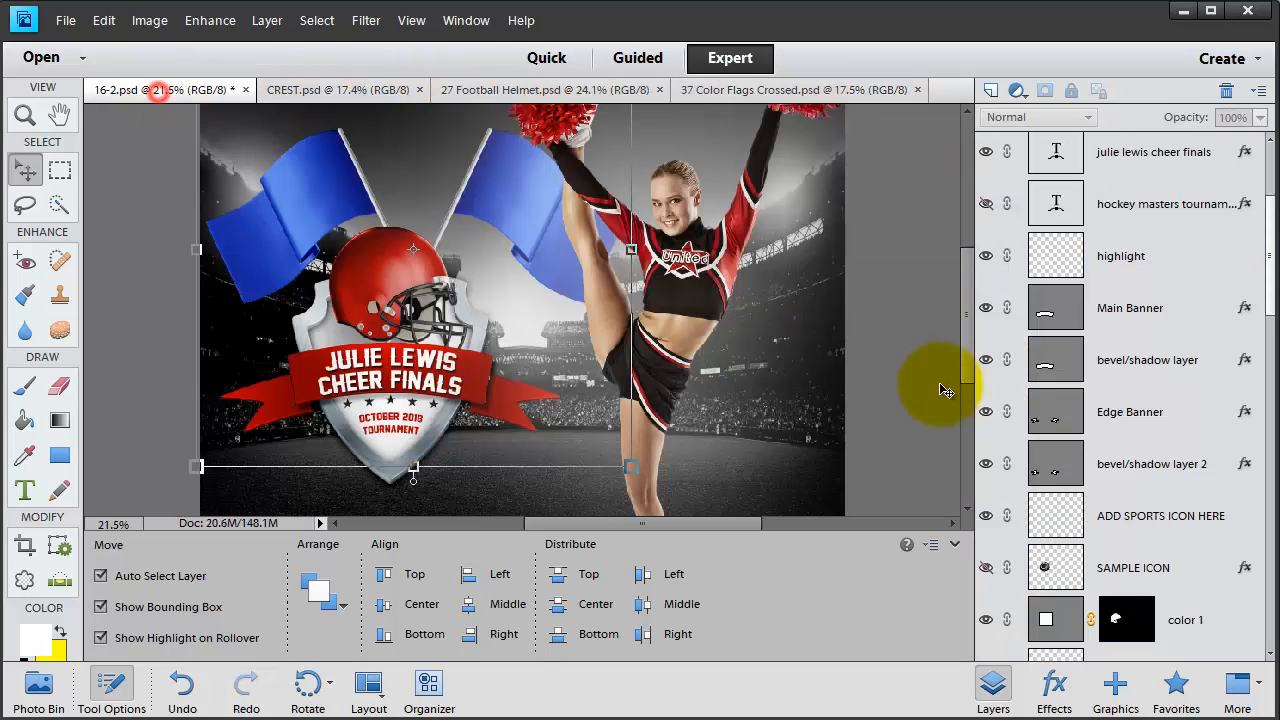
click(628, 470)
drag(628, 466, 508, 344)
drag(443, 147, 479, 173)
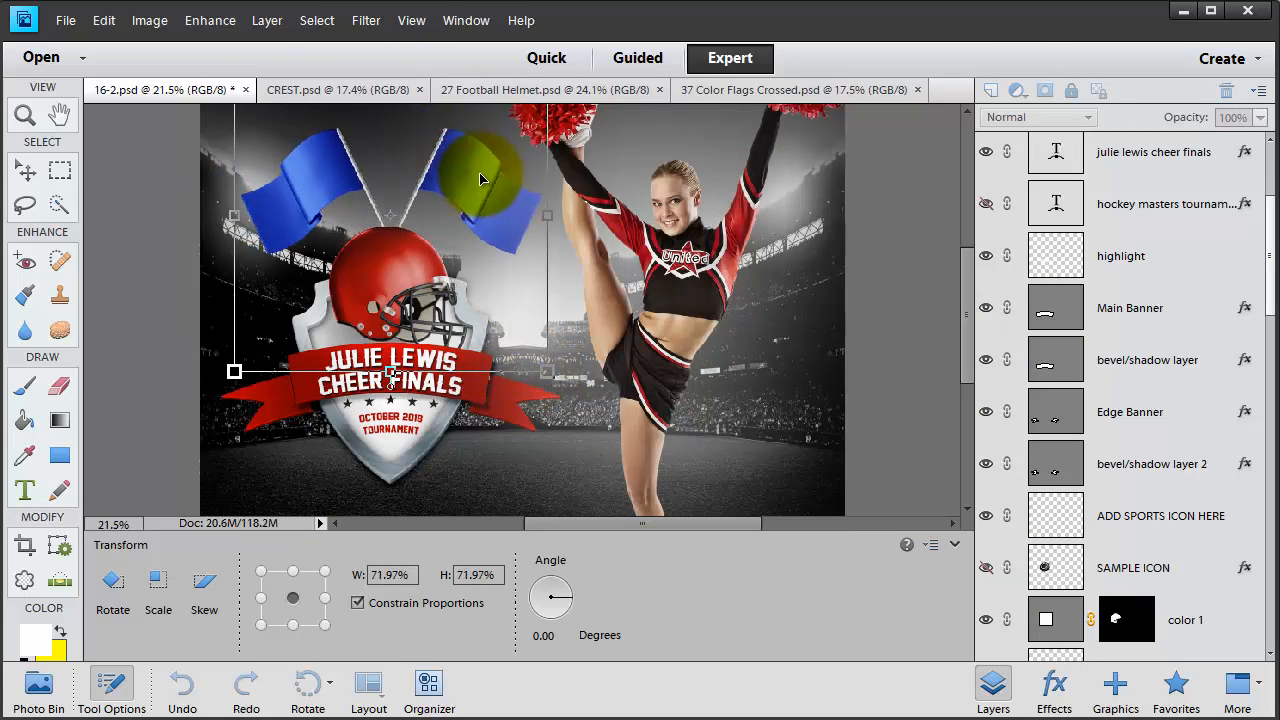
key(Return)
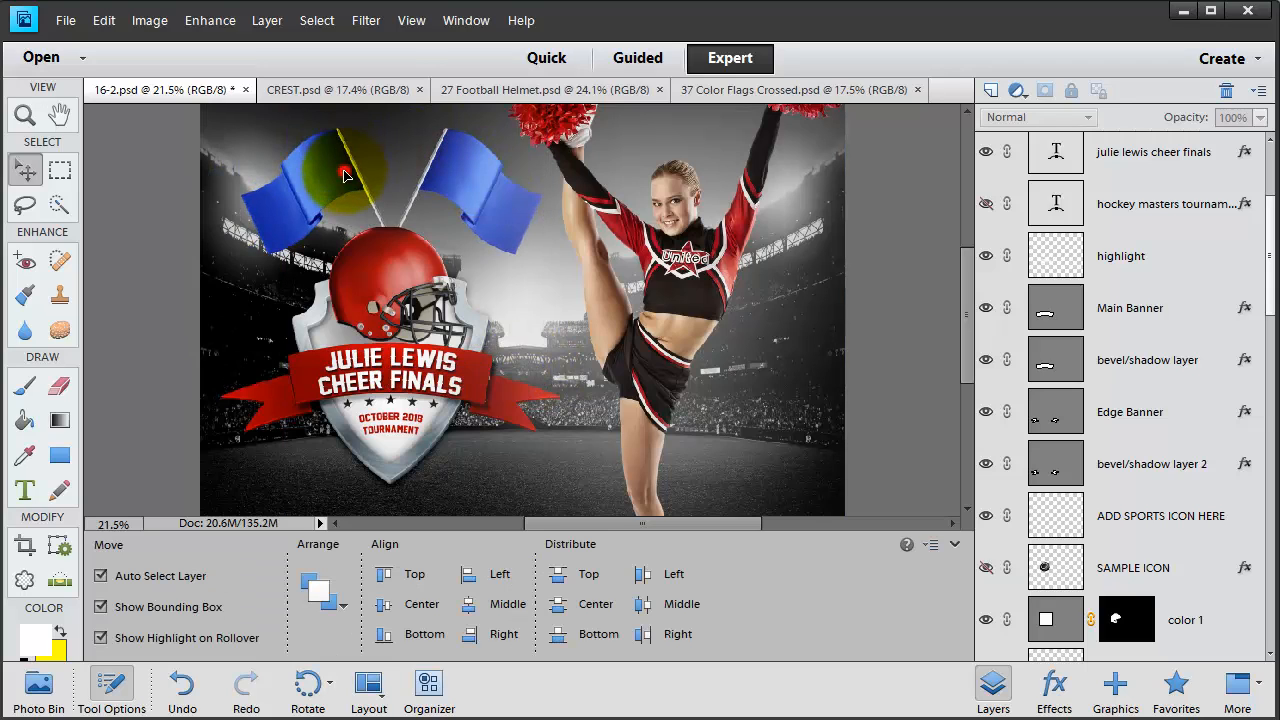
click(343, 176)
scroll(1150, 500, down, 3)
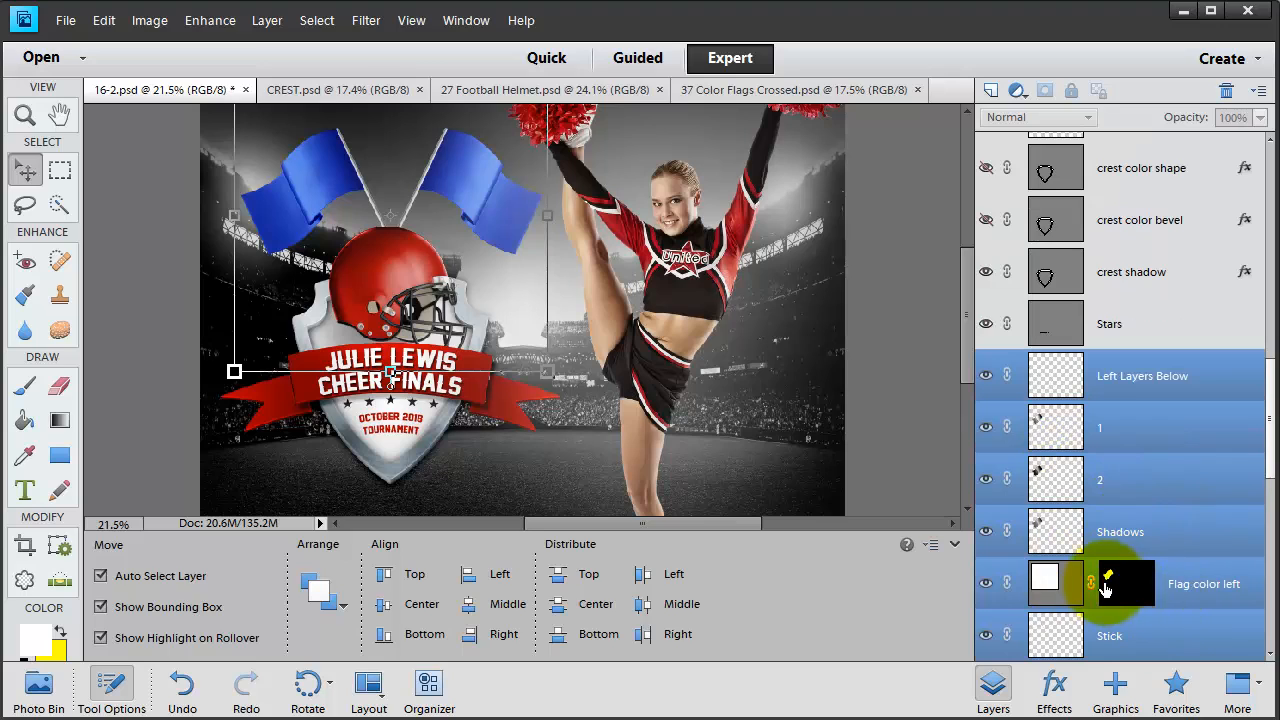
- Set the left flag's colour to dark red 950505, based on the helmet's red
double_click(1043, 580)
click(398, 266)
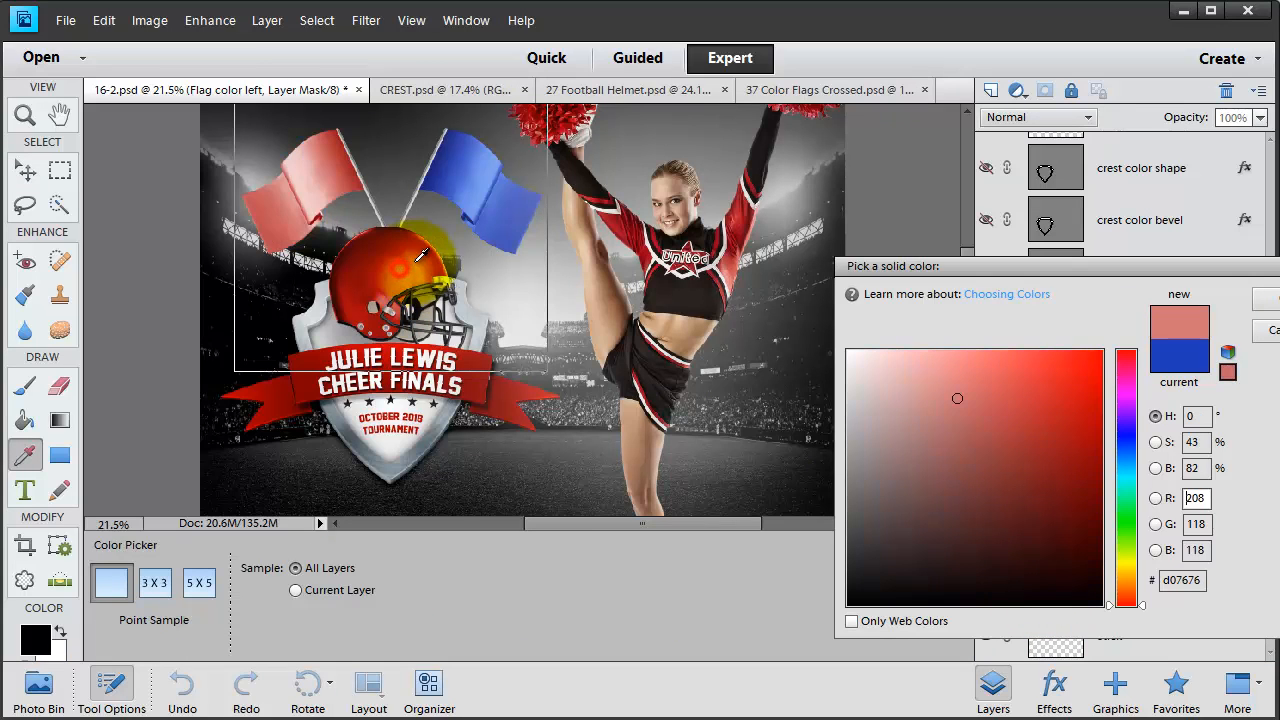
mouse_move(1014, 386)
mouse_down()
mouse_move(1063, 463)
mouse_move(1093, 456)
mouse_up()
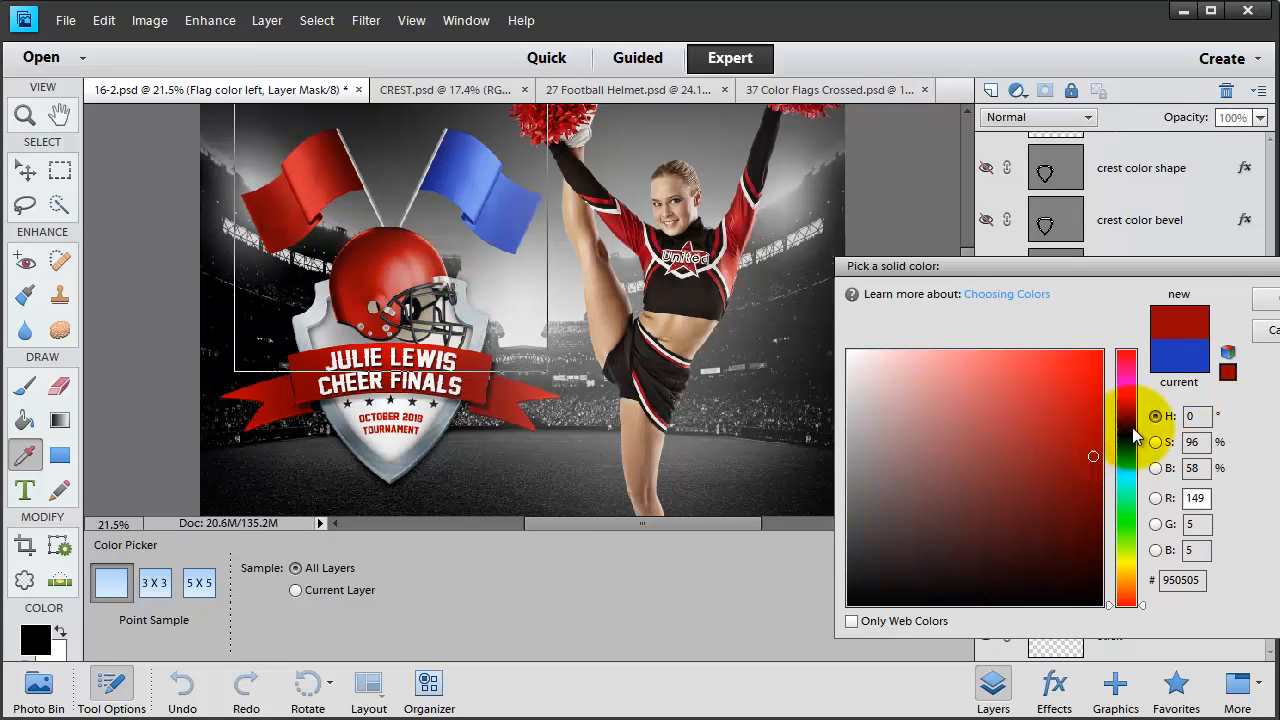
double_click(1197, 580)
key(ctrl+c)
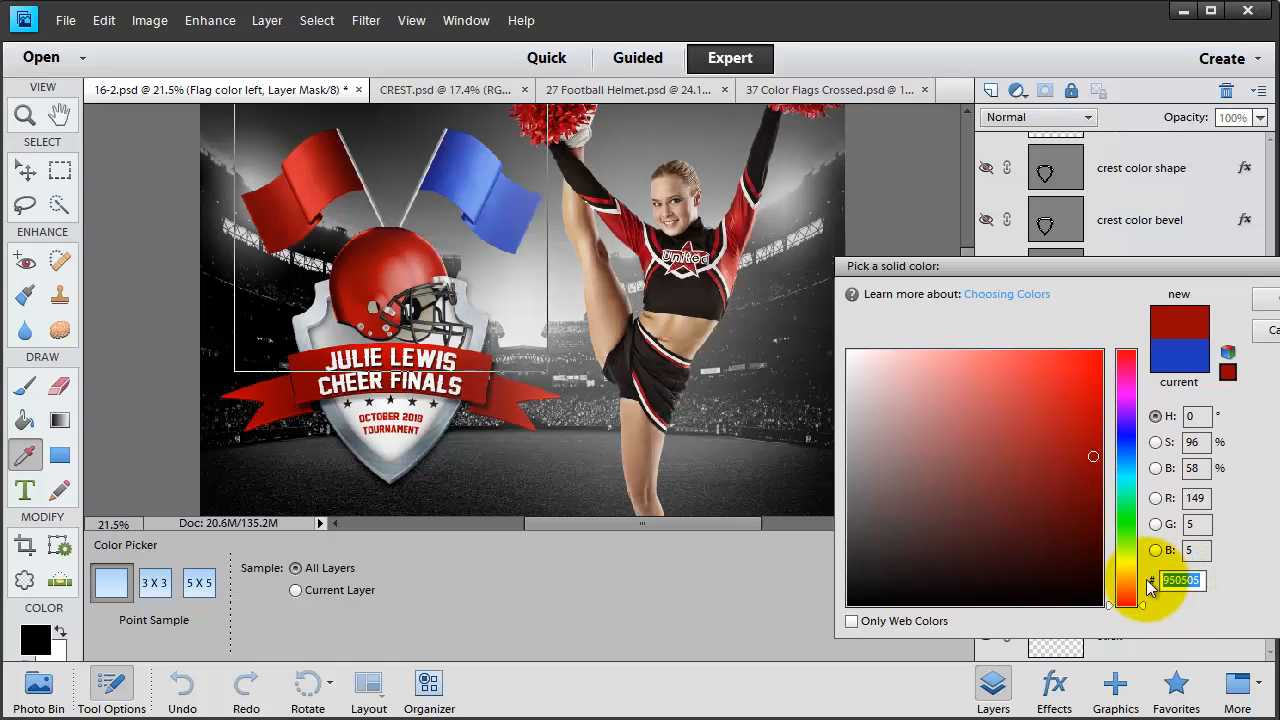
click(1268, 306)
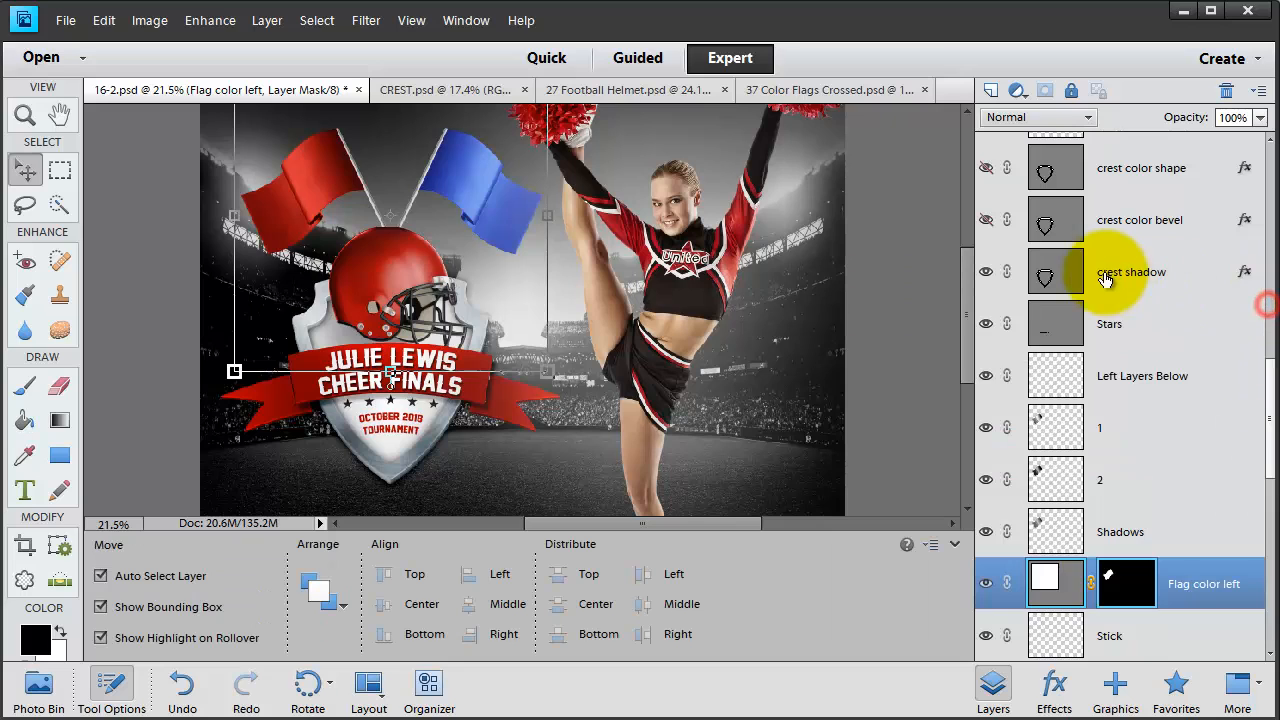
scroll(1082, 552, down, 3)
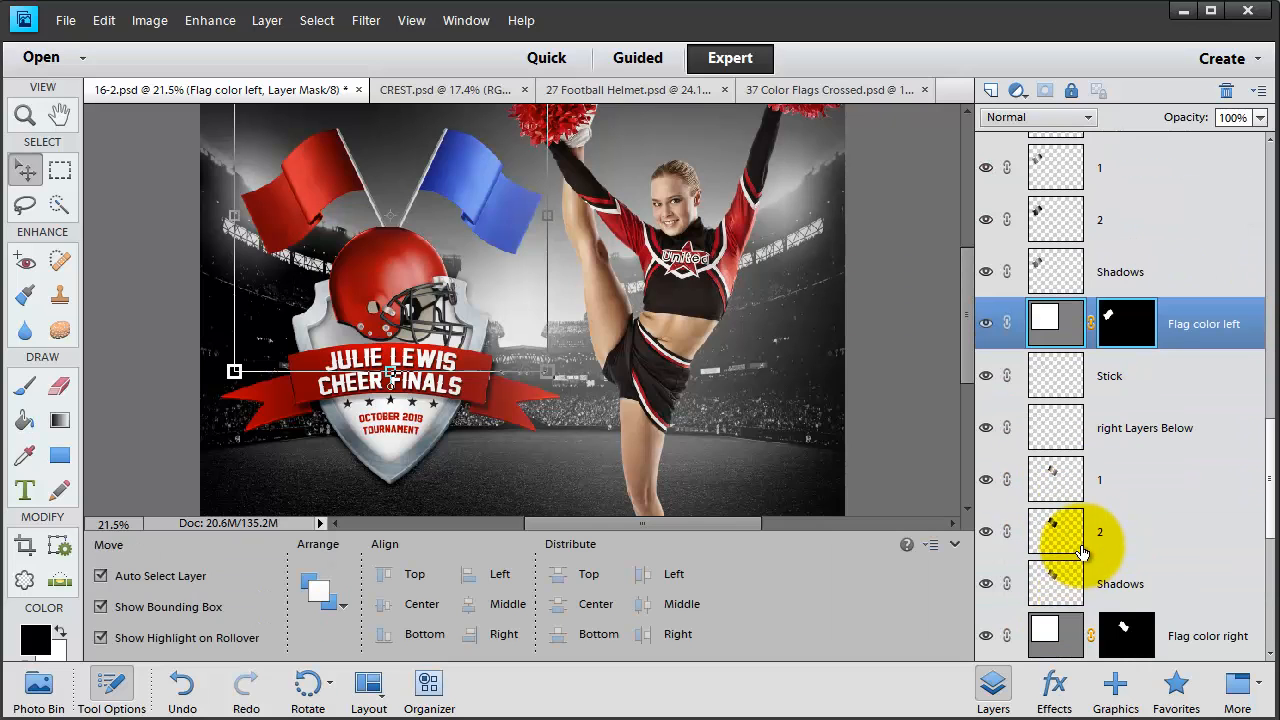
- Give the right flag the same dark red 950505
double_click(1046, 630)
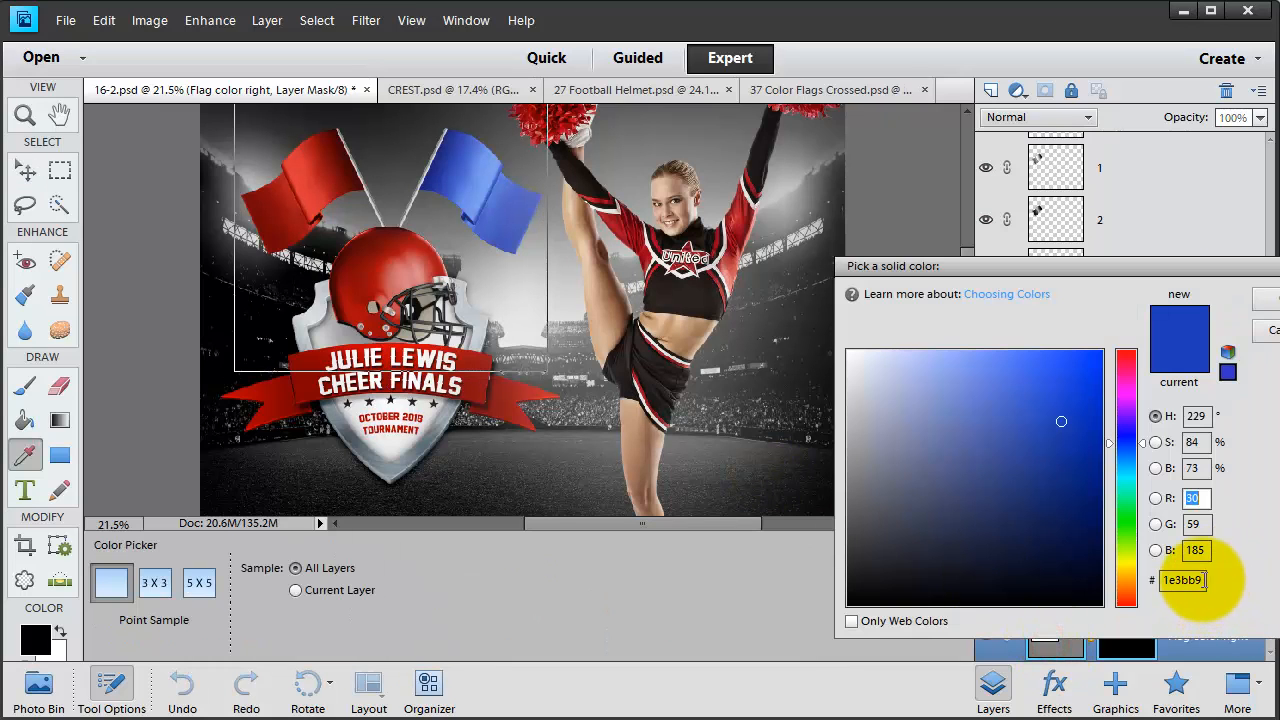
double_click(1198, 580)
key(ctrl+v)
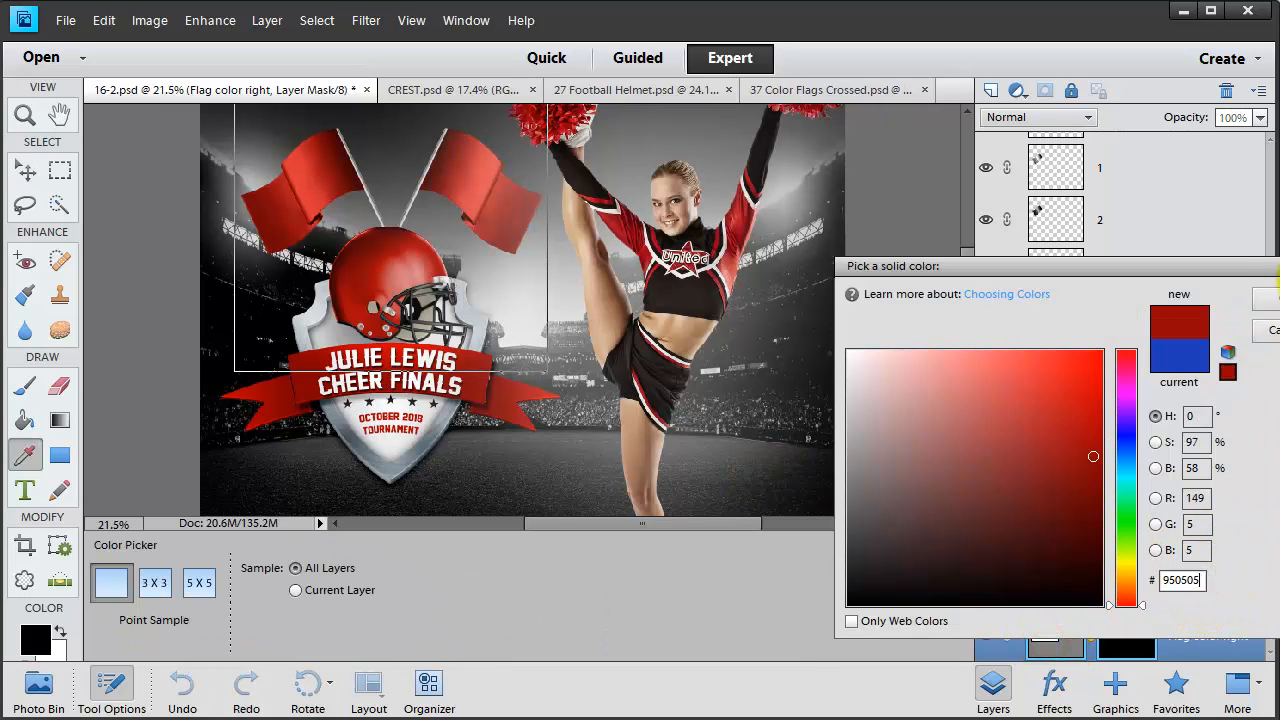
click(1265, 298)
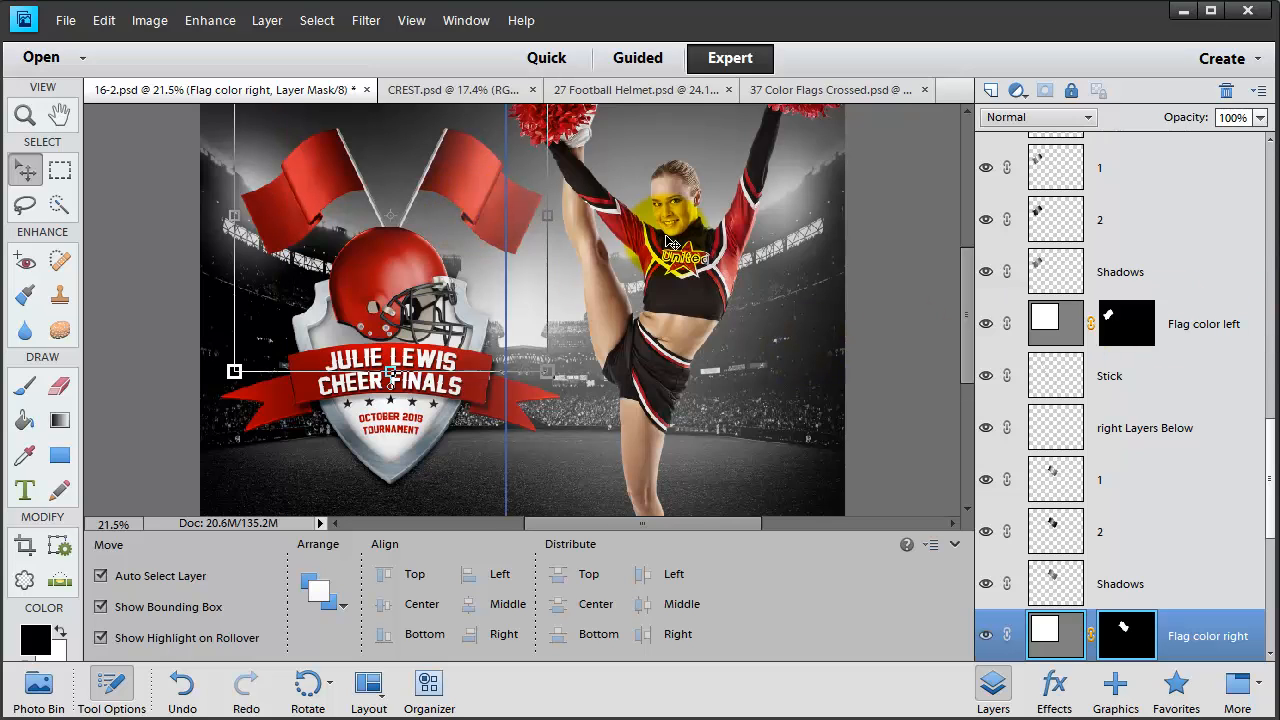
click(585, 365)
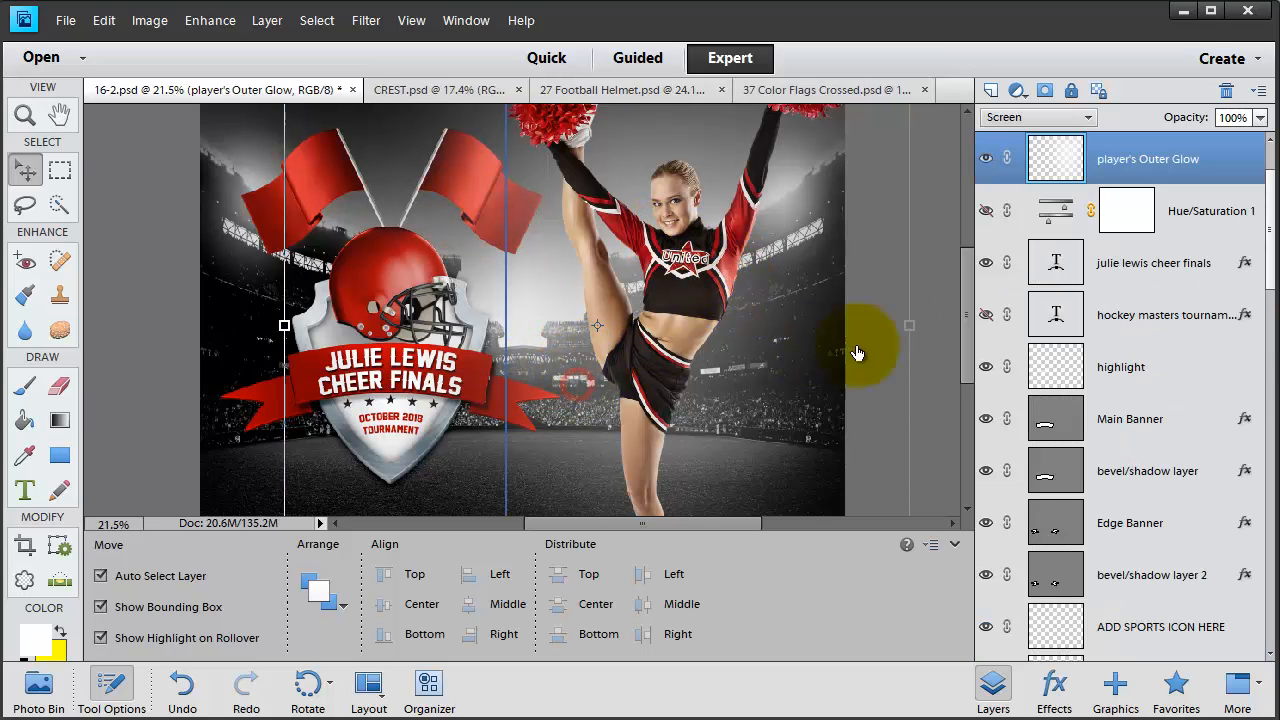
- Move the player's Outer Glow layer down to just above White, then toggle it to compare
scroll(1170, 160, up, 2)
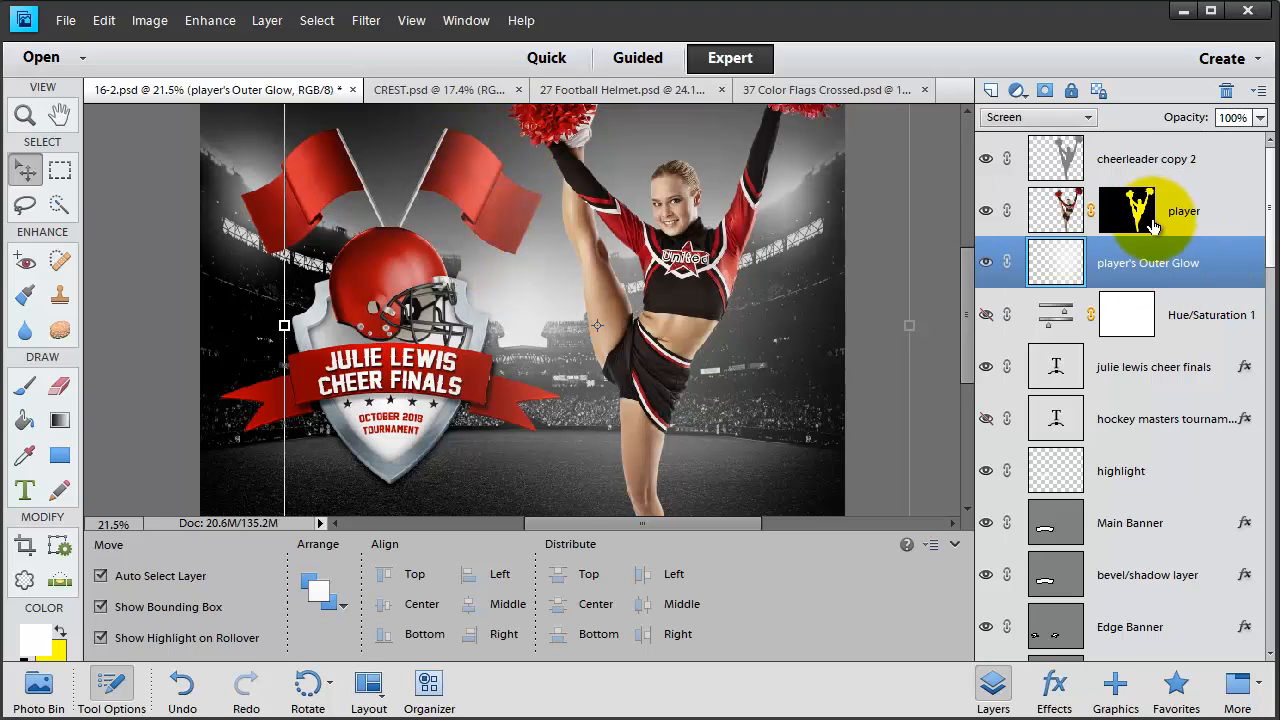
drag(1167, 270, 1150, 568)
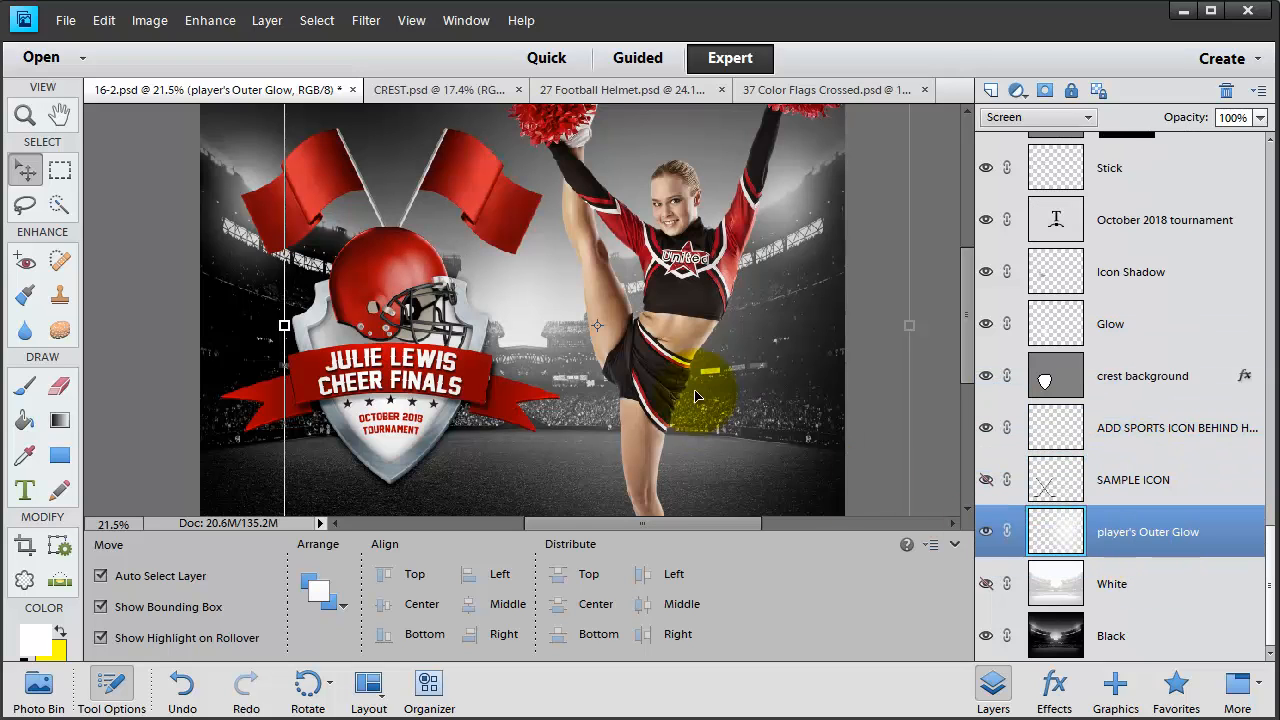
drag(612, 393, 820, 347)
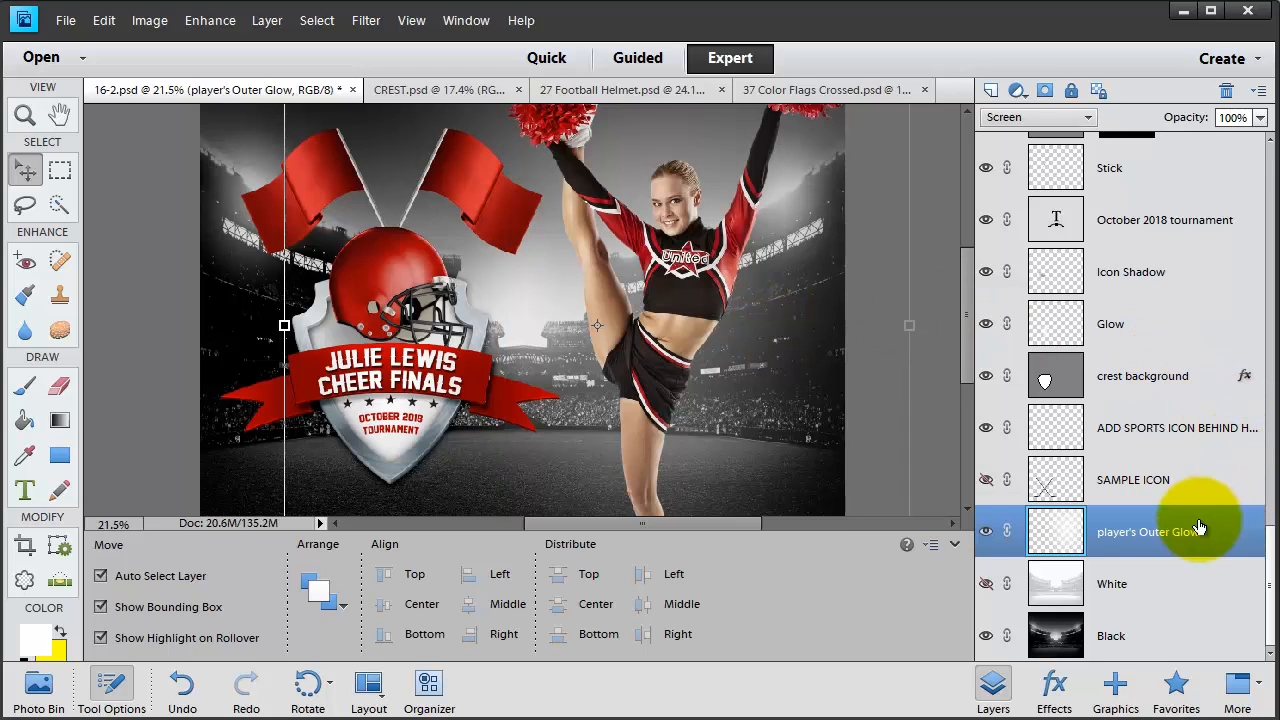
click(986, 533)
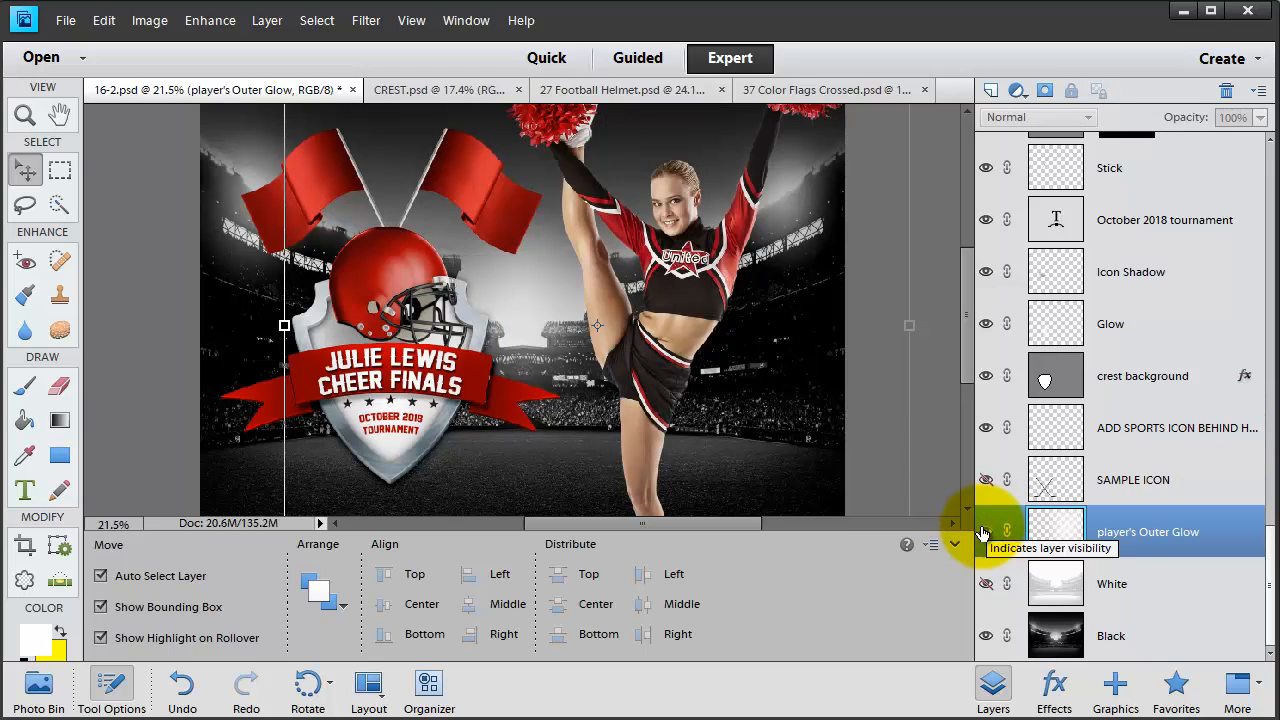
click(985, 532)
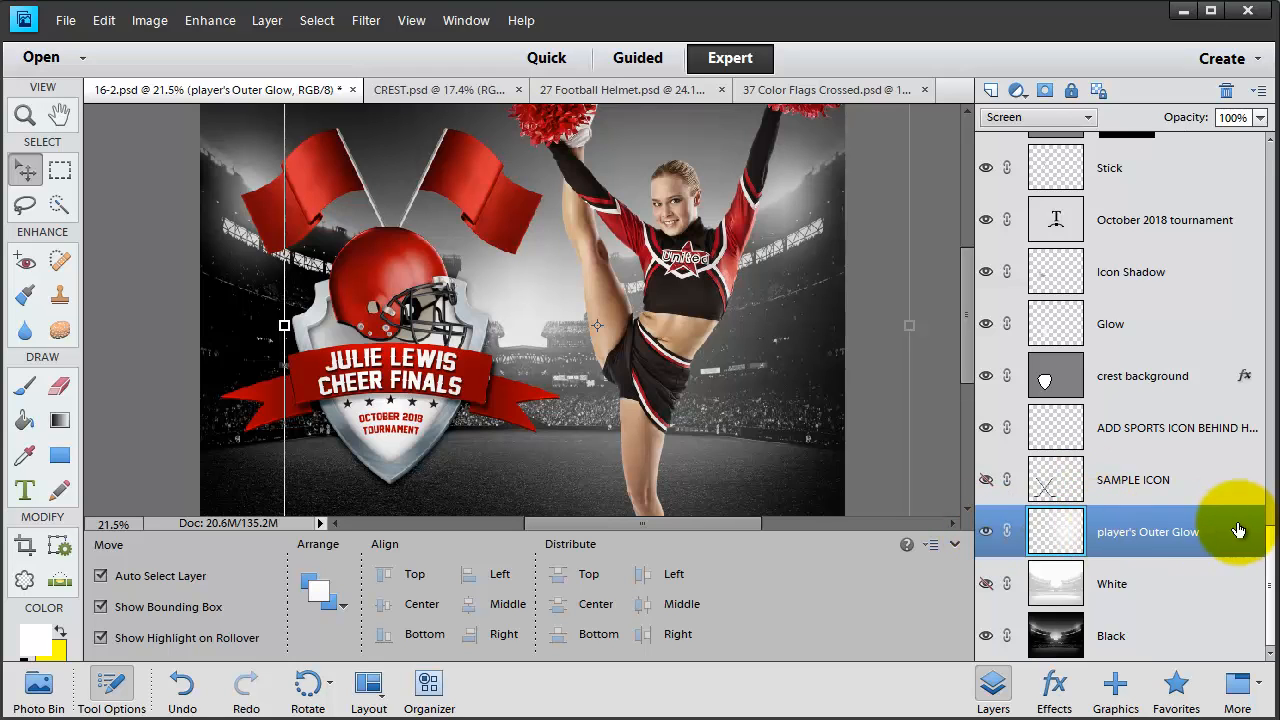
scroll(1238, 530, up, 15)
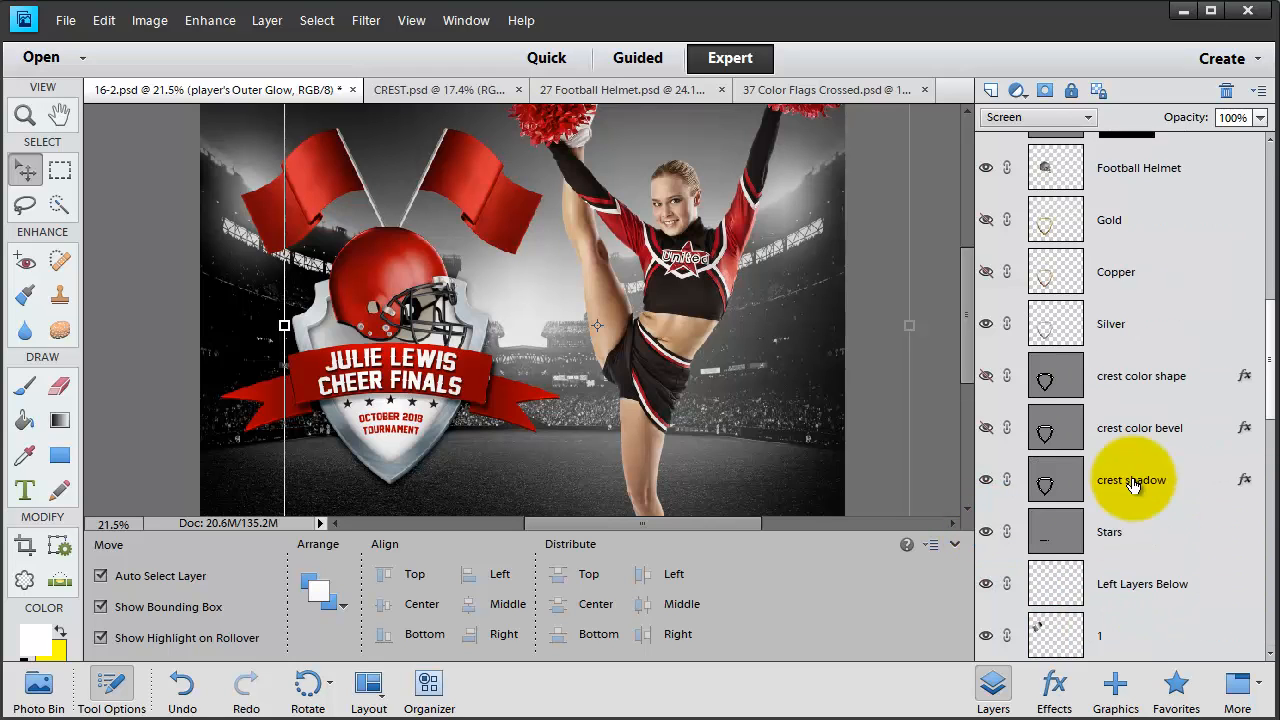
click(400, 375)
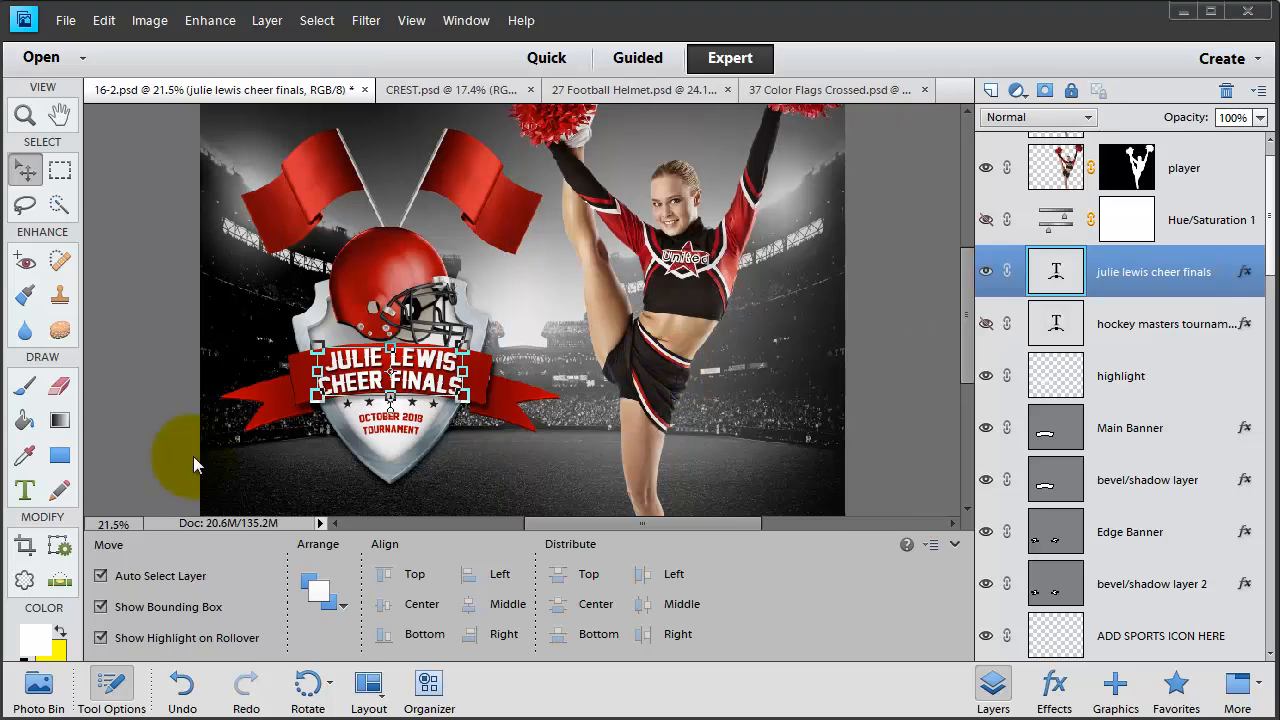
click(27, 492)
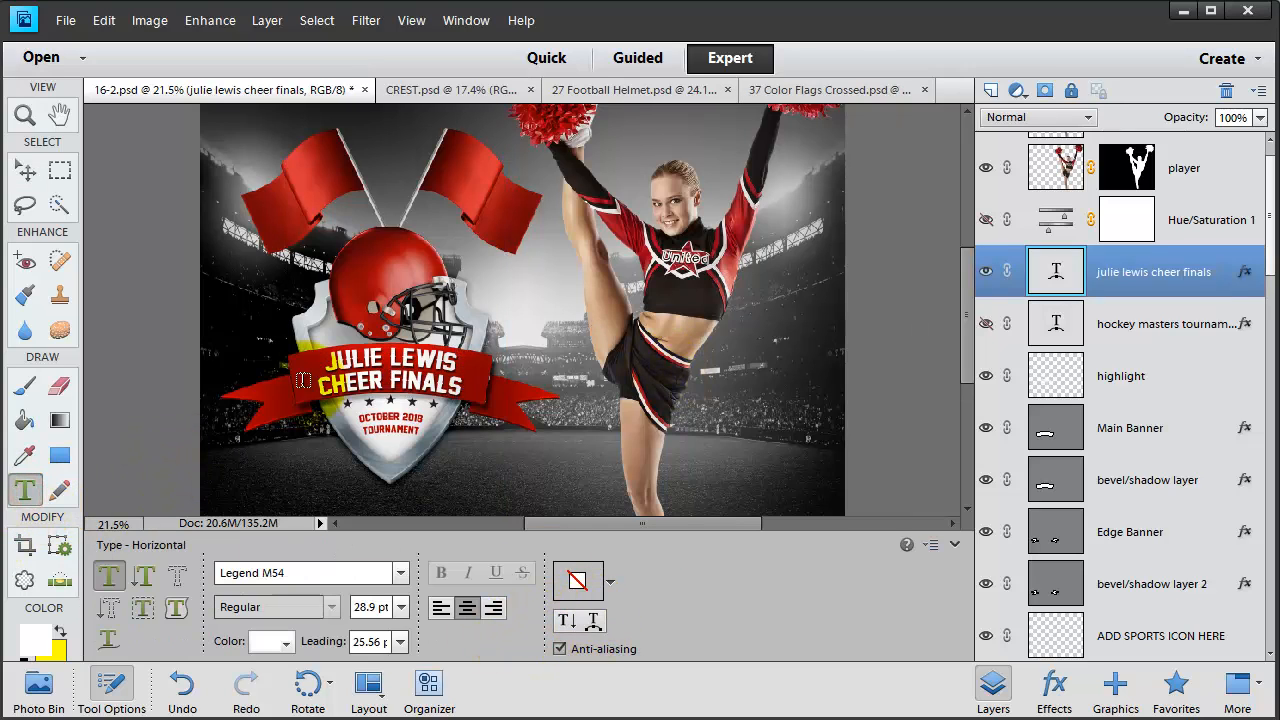
click(341, 357)
drag(333, 357, 452, 382)
click(397, 412)
key(v)
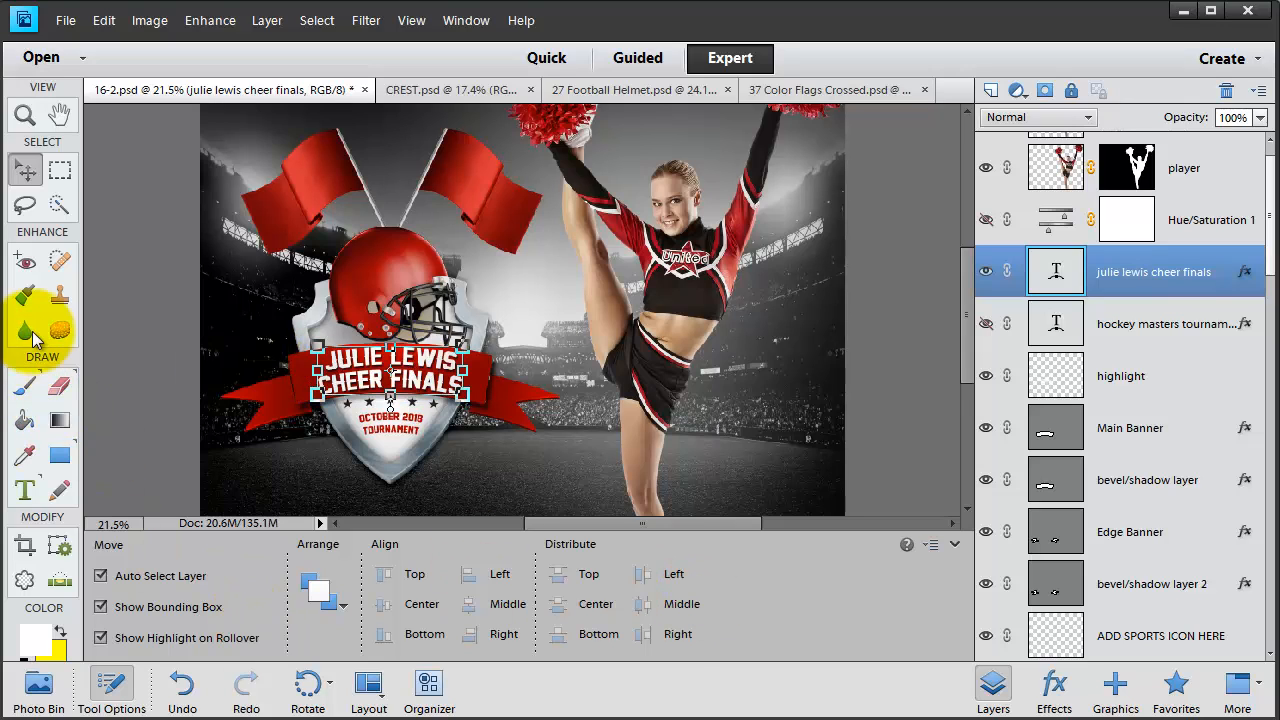
- Warp the banner text with an Arc style at +12% bend and commit it
click(25, 490)
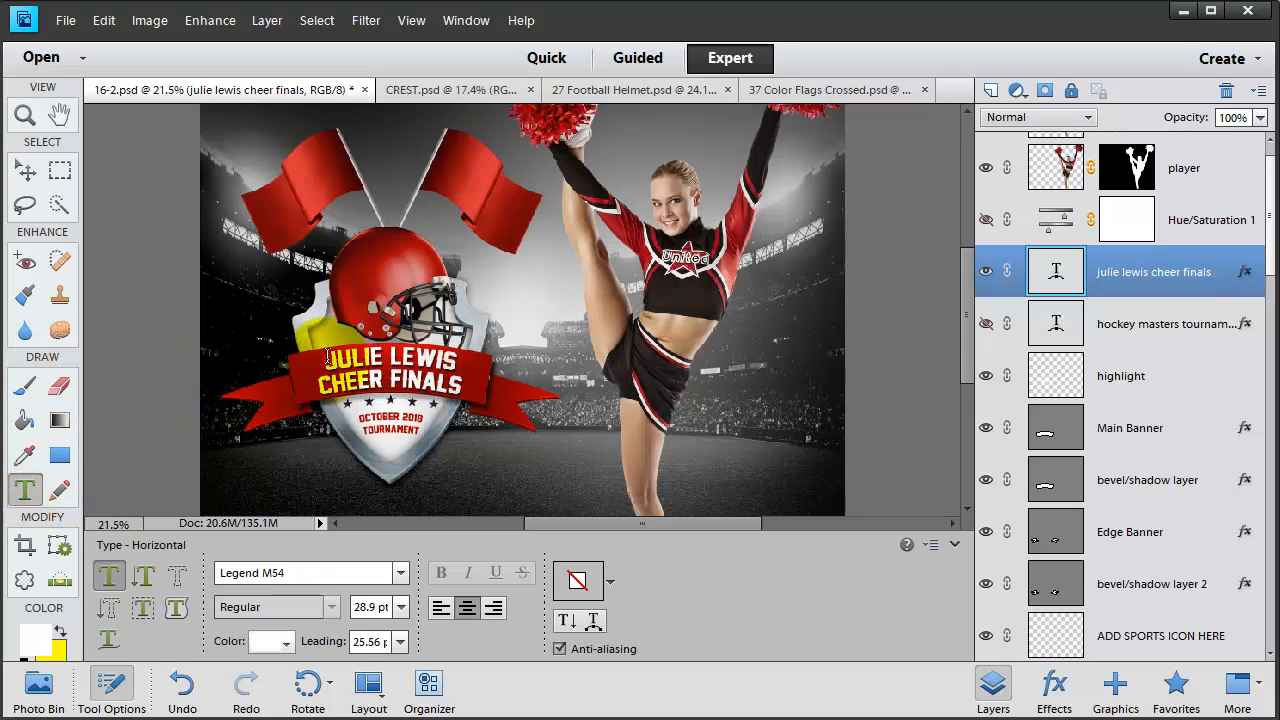
drag(327, 357, 463, 390)
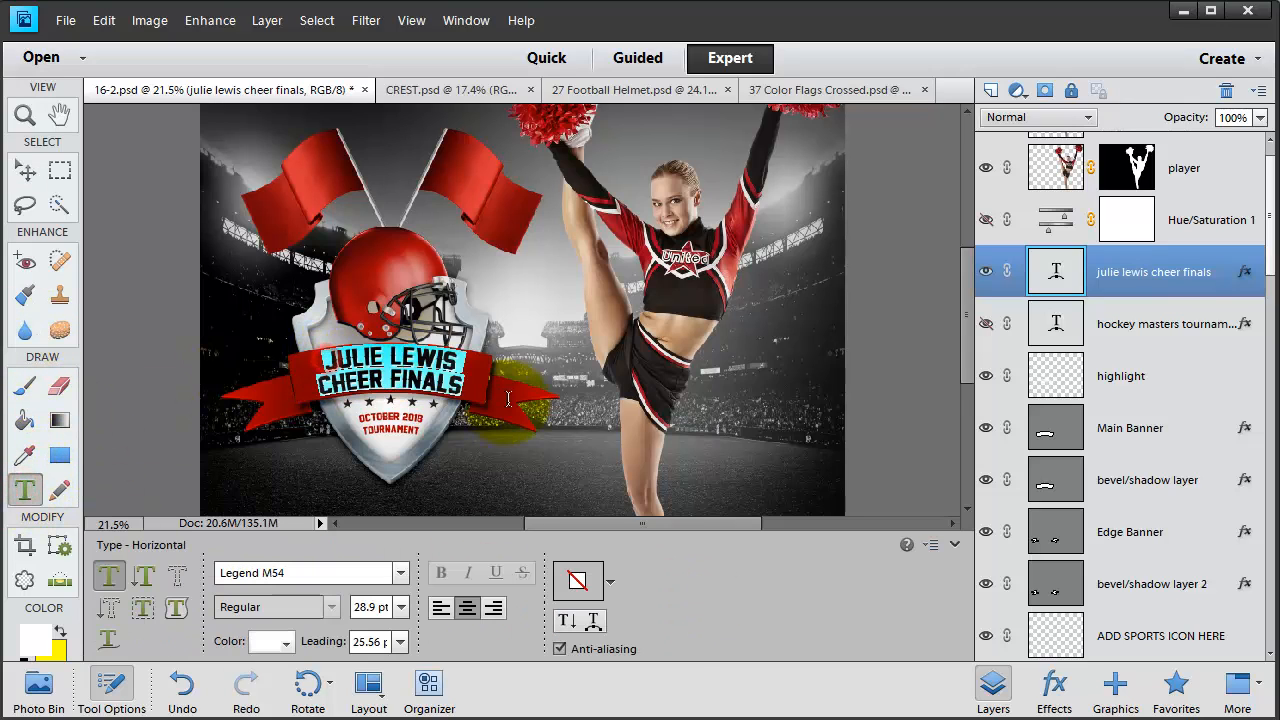
click(594, 622)
mouse_move(1040, 445)
mouse_down()
mouse_move(1020, 447)
mouse_move(1032, 446)
mouse_up()
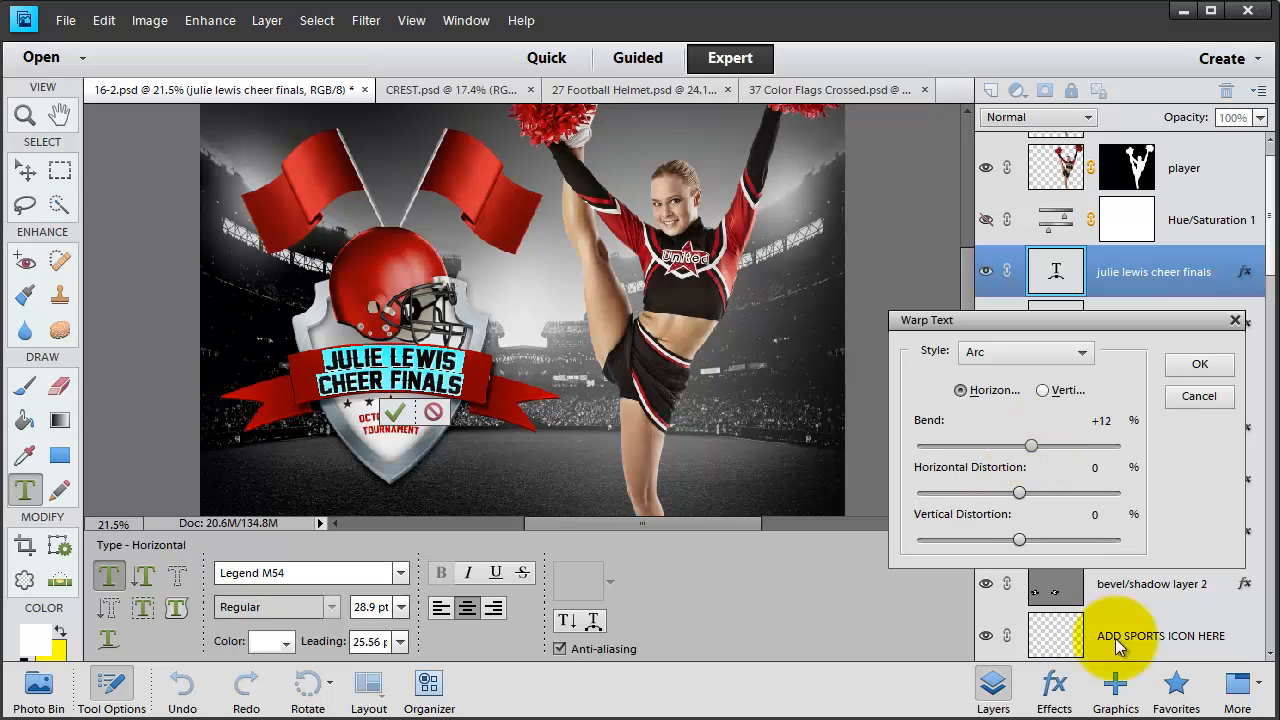
click(1200, 364)
click(394, 412)
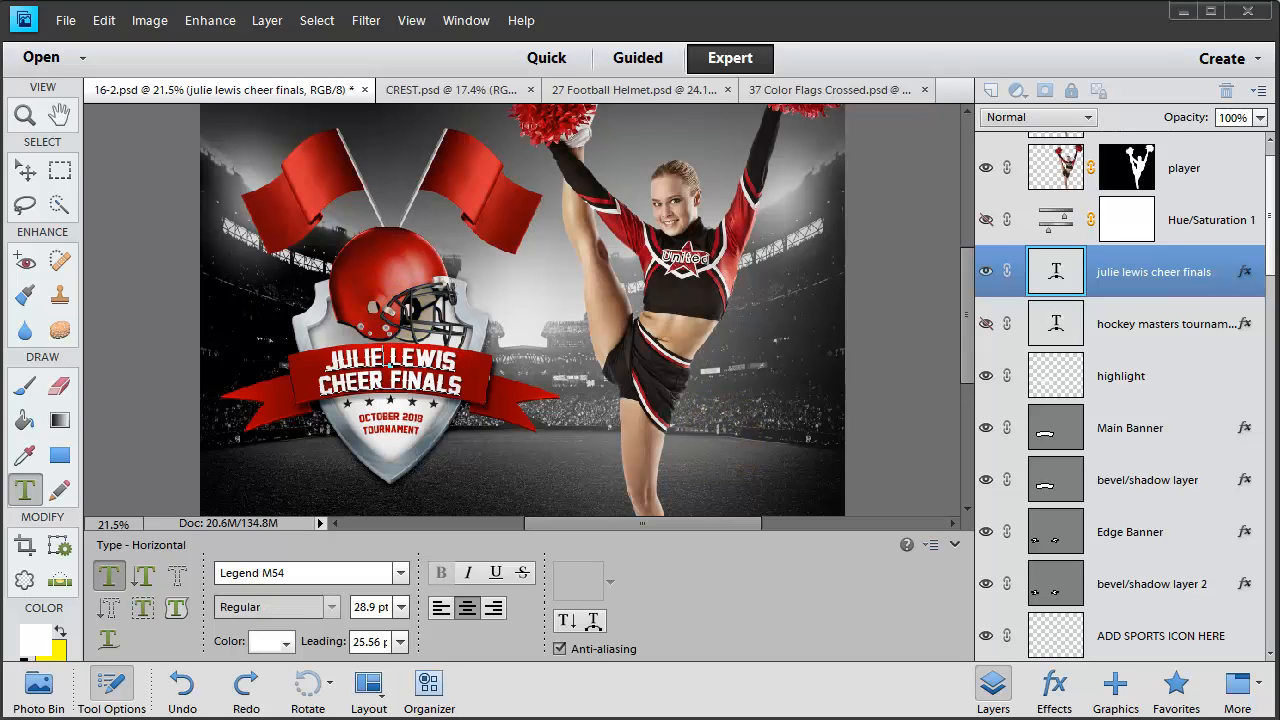